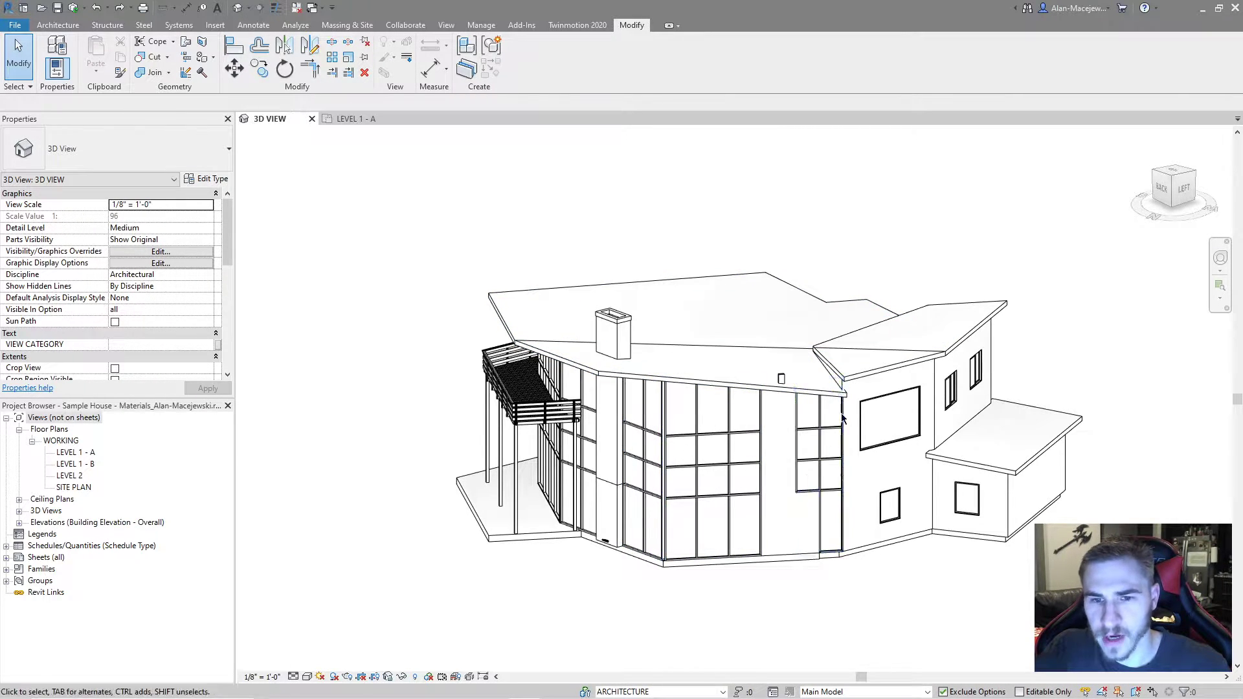
click(810, 391)
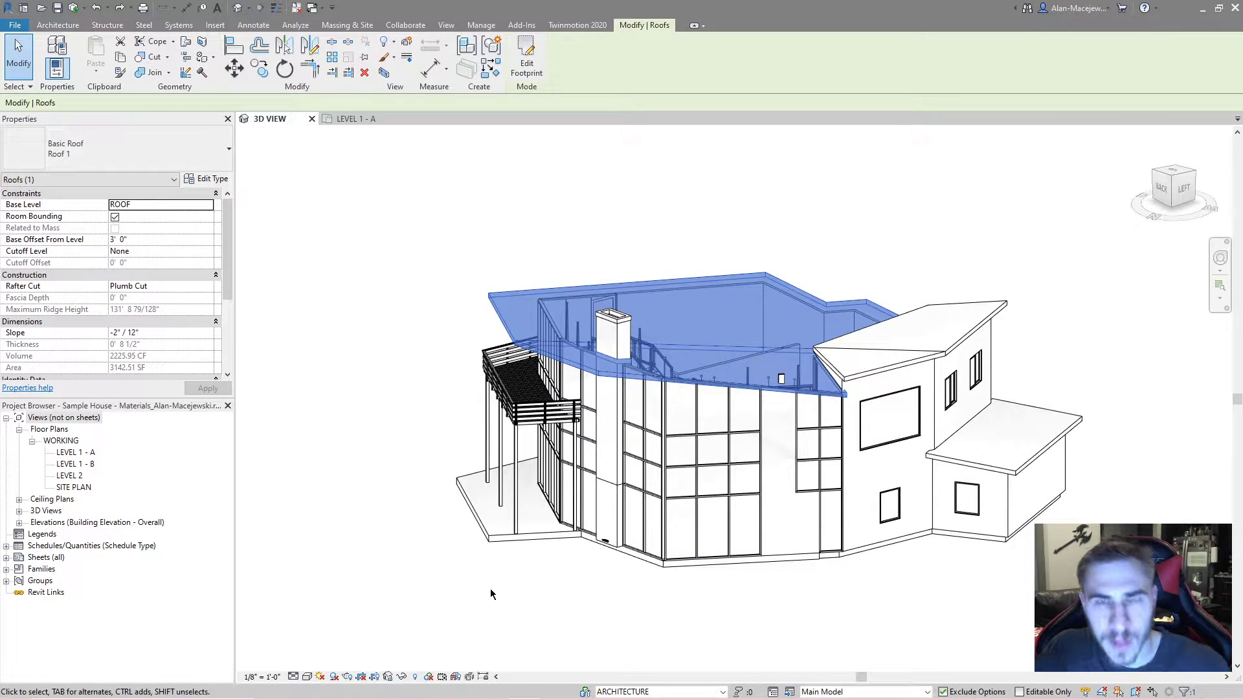
click(409, 510)
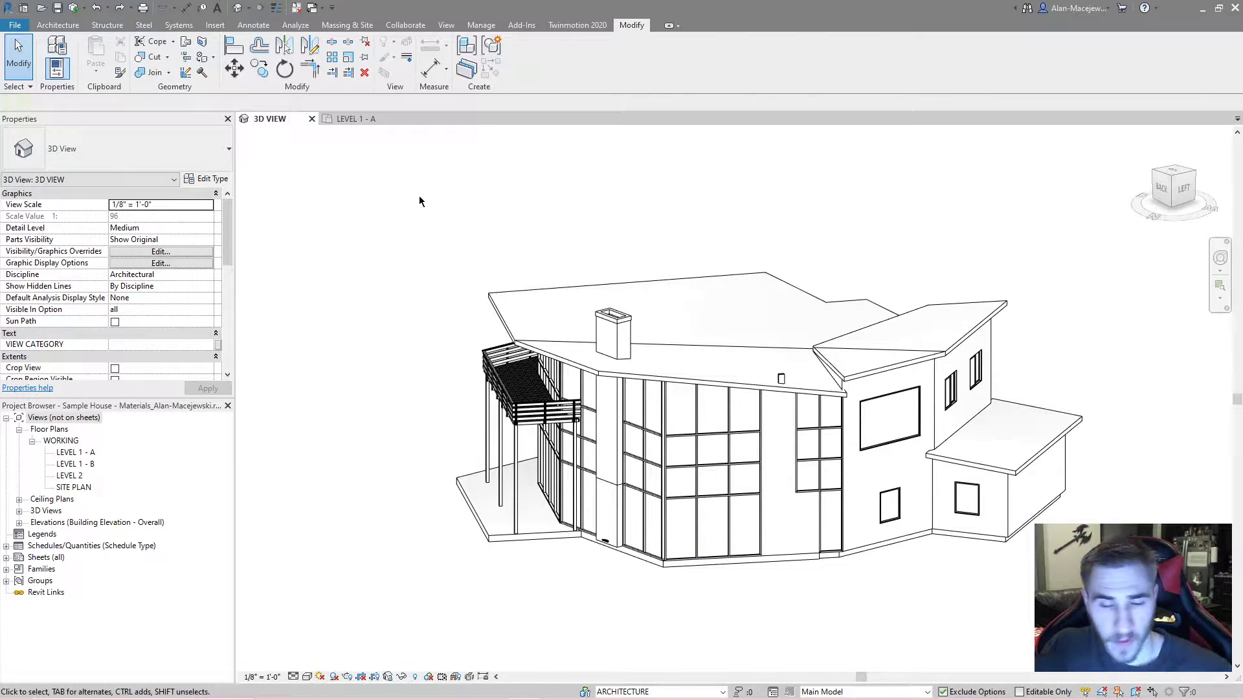
Step: Set the view background color to black in the graphics options
click(14, 24)
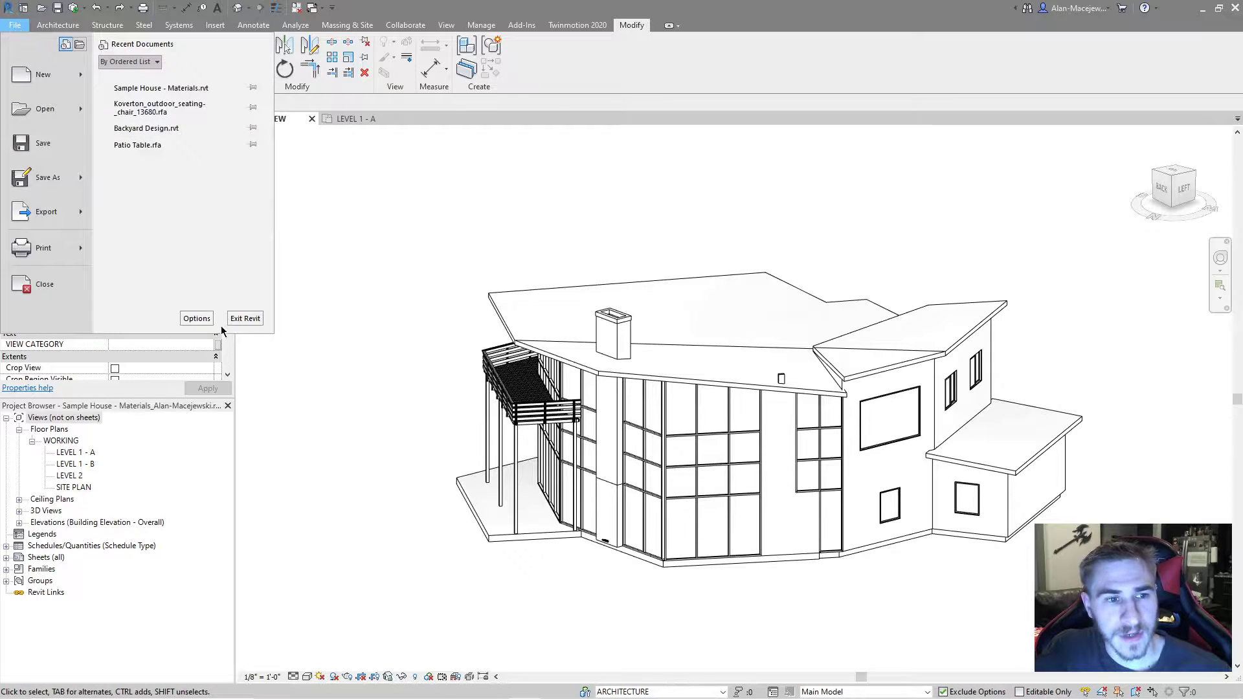
click(199, 330)
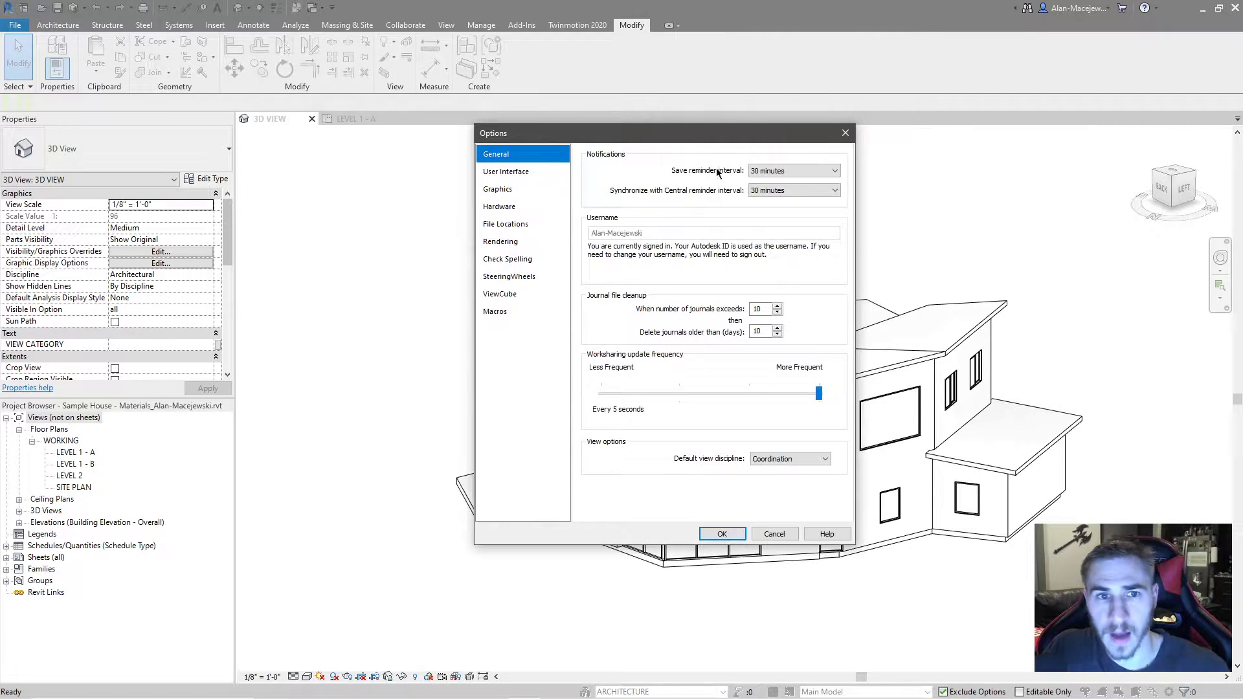
click(497, 188)
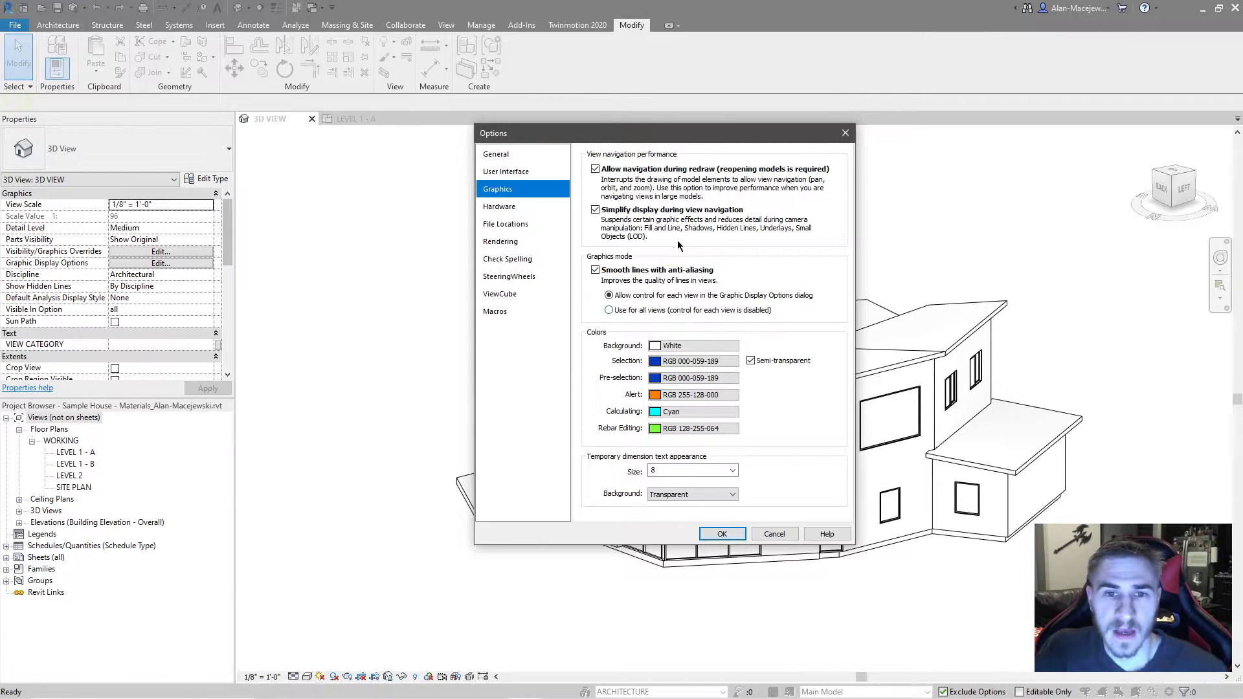
drag(645, 134, 632, 168)
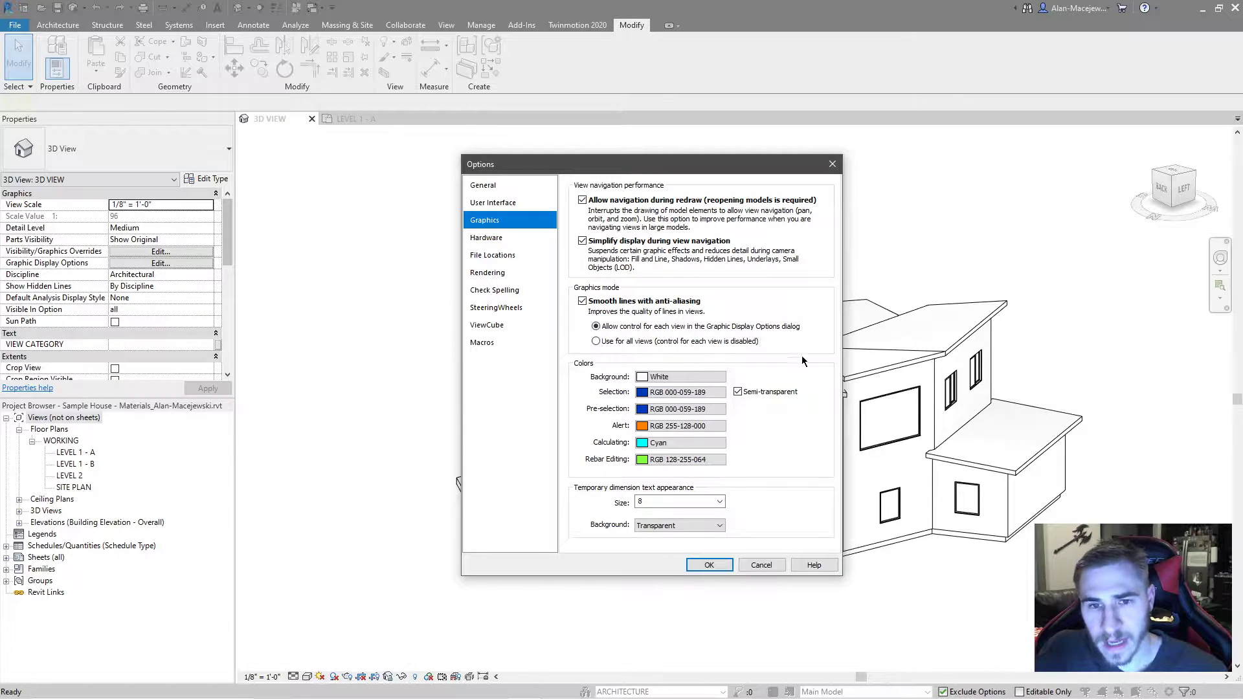
click(708, 379)
drag(763, 299, 728, 336)
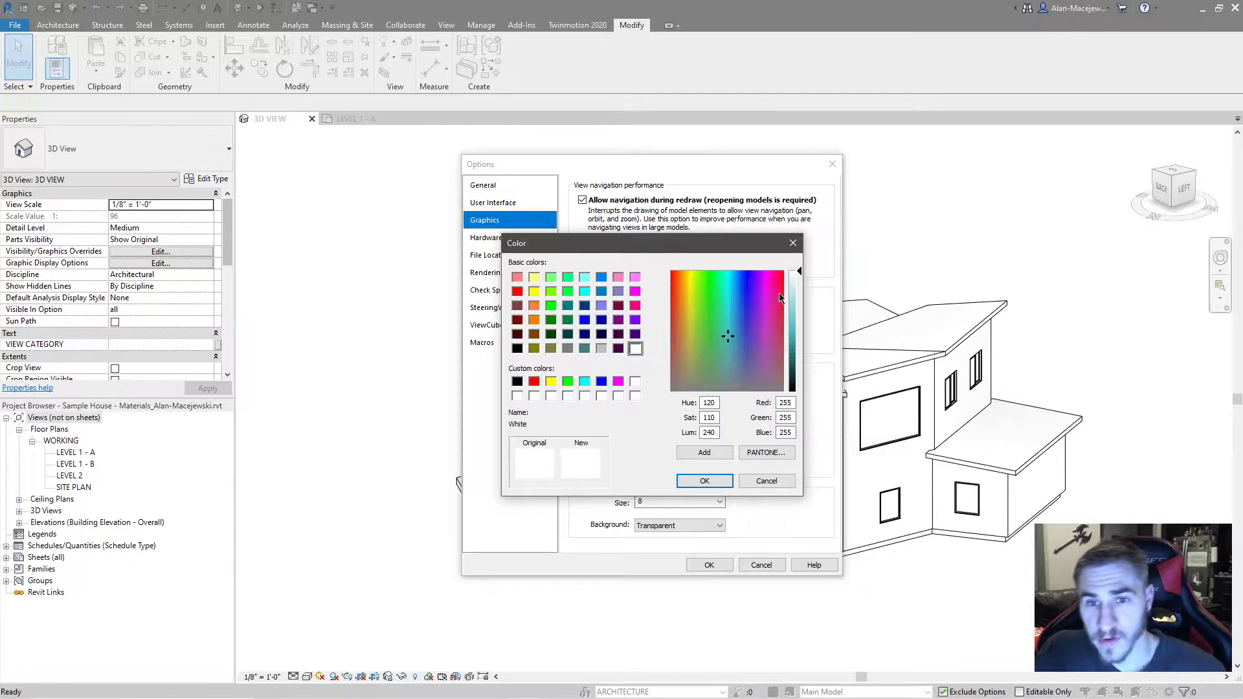
drag(798, 282, 798, 395)
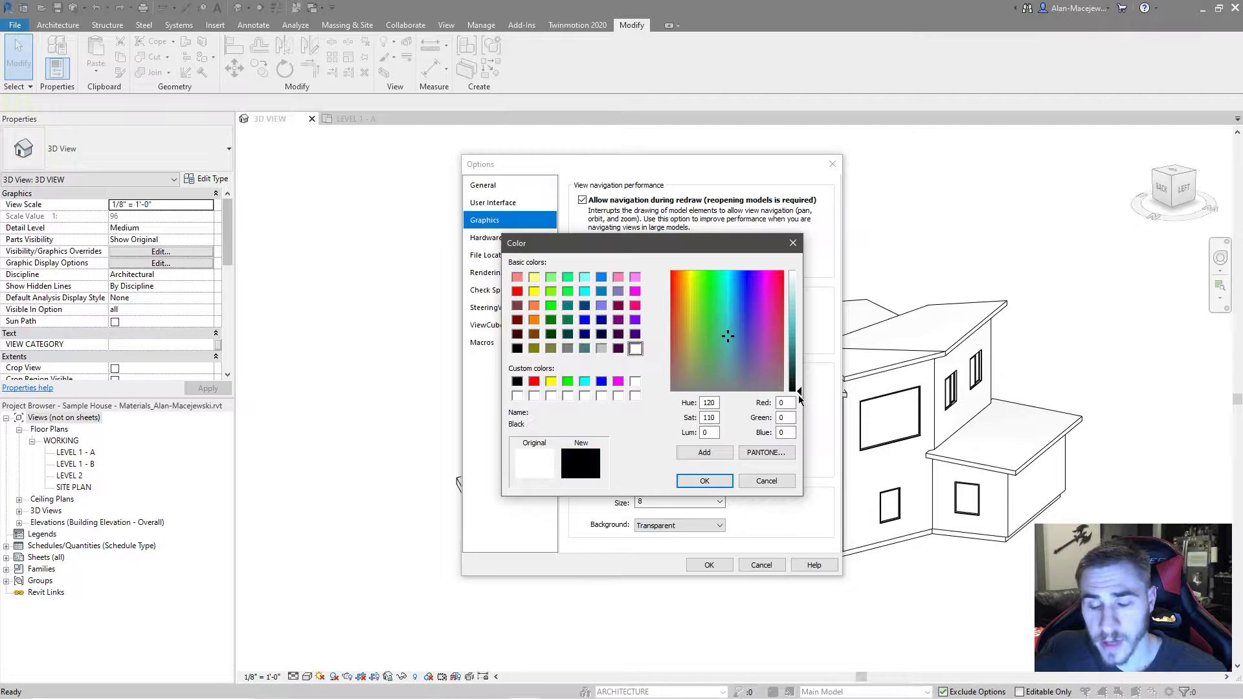
click(723, 483)
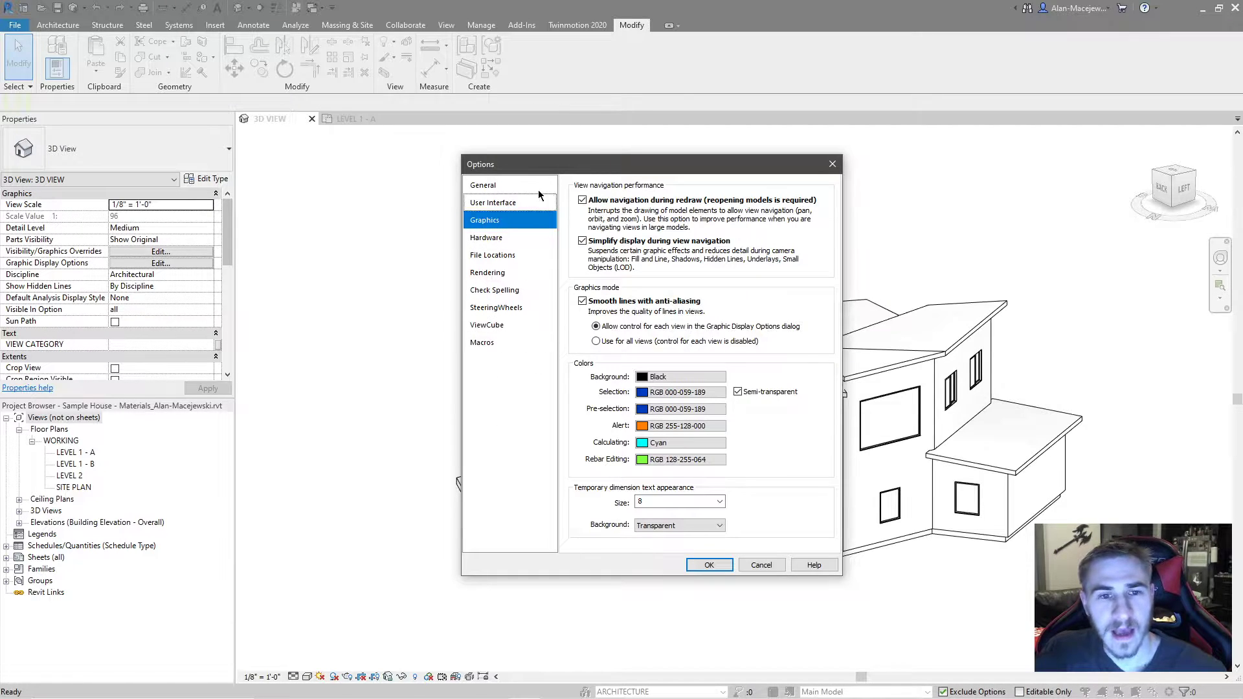
Step: Try switching the active interface theme between Light and Dark in the user interface options, ending on Dark
click(514, 184)
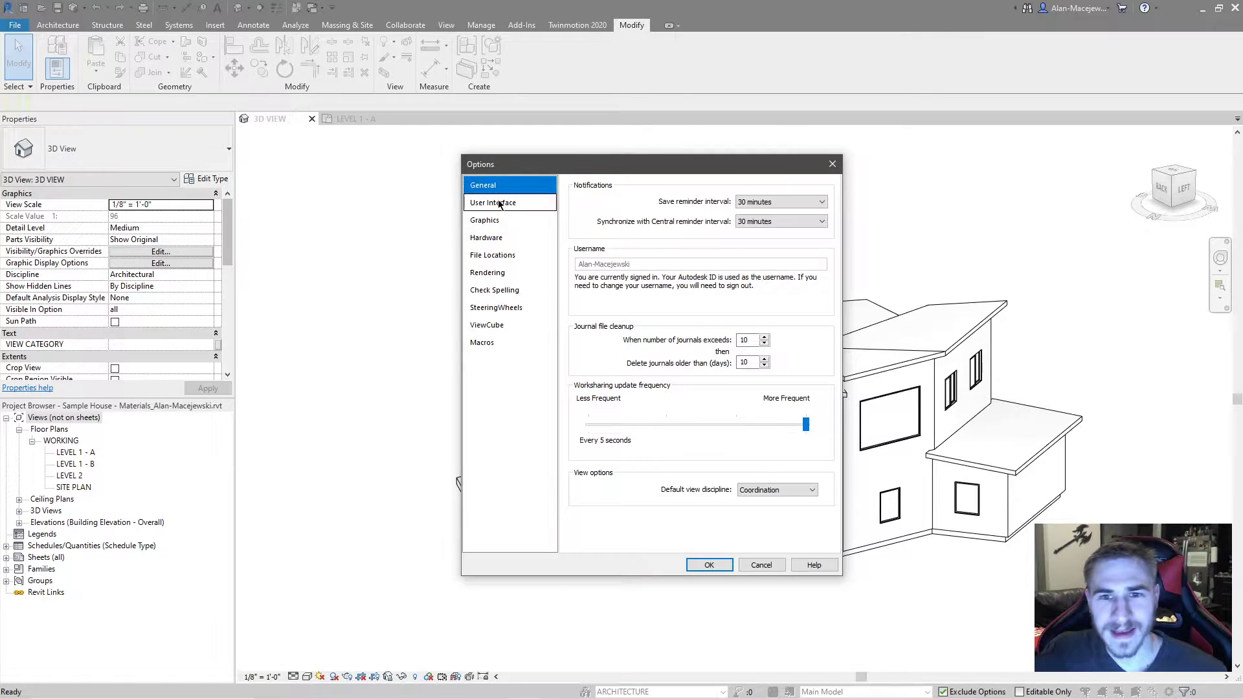
click(495, 203)
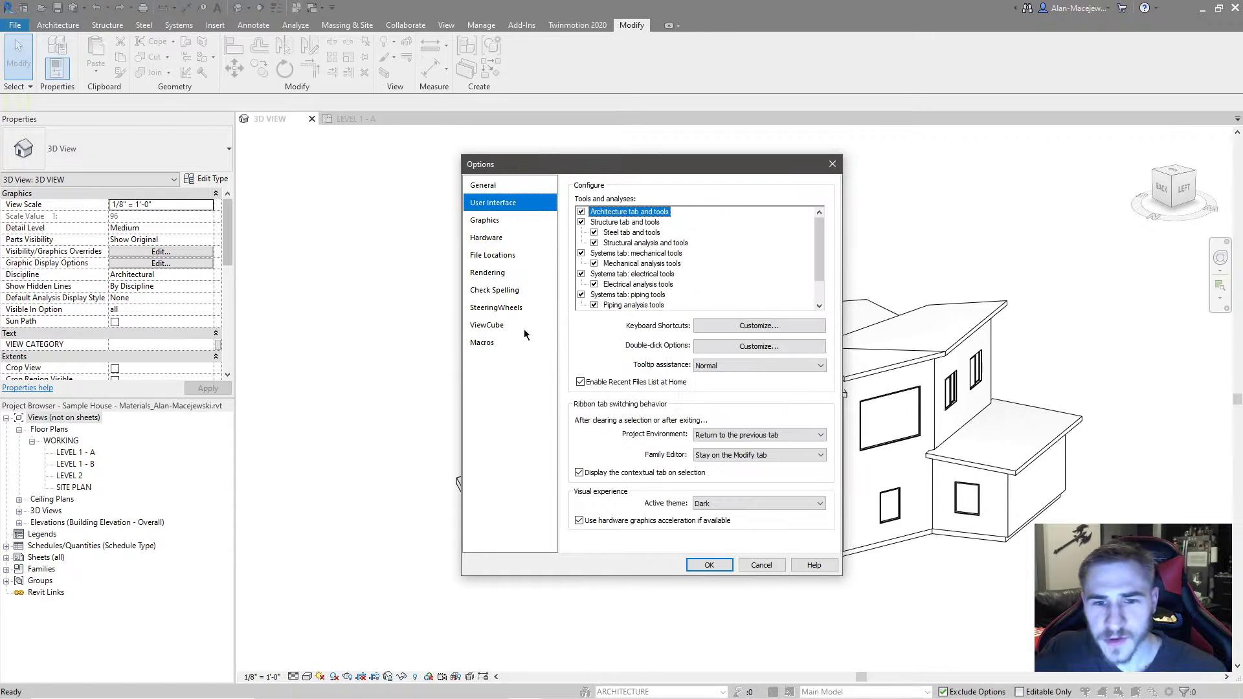
click(730, 503)
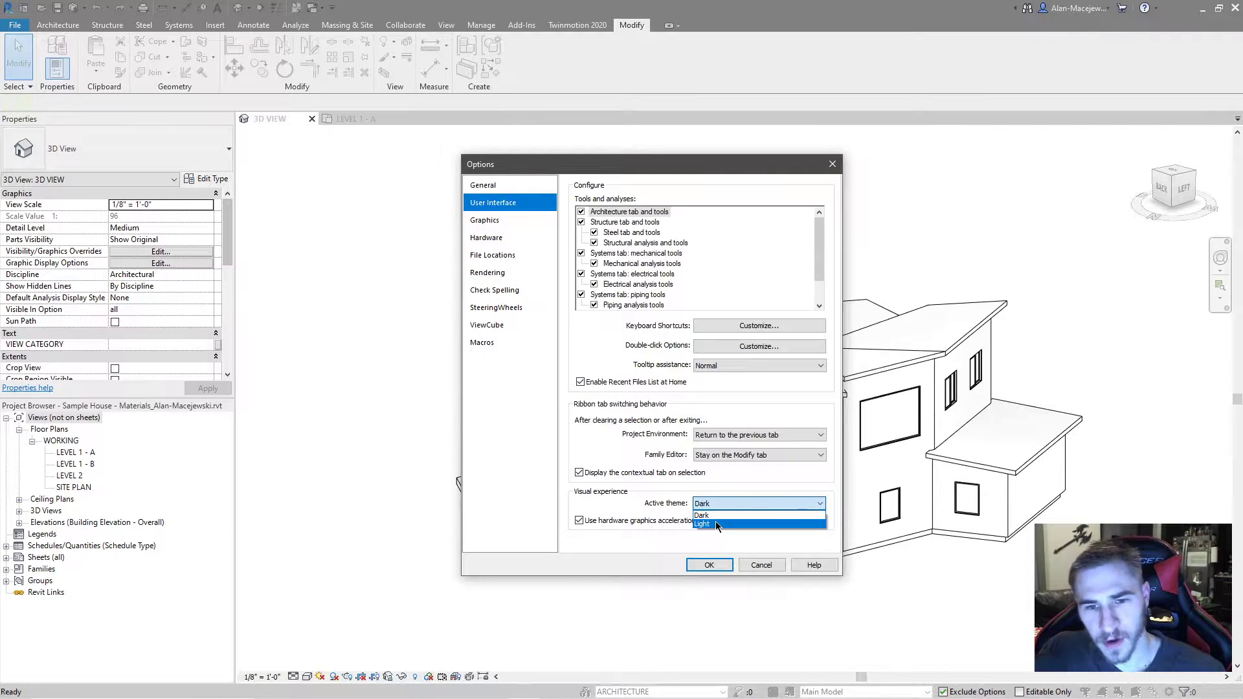
click(715, 524)
click(735, 501)
click(730, 516)
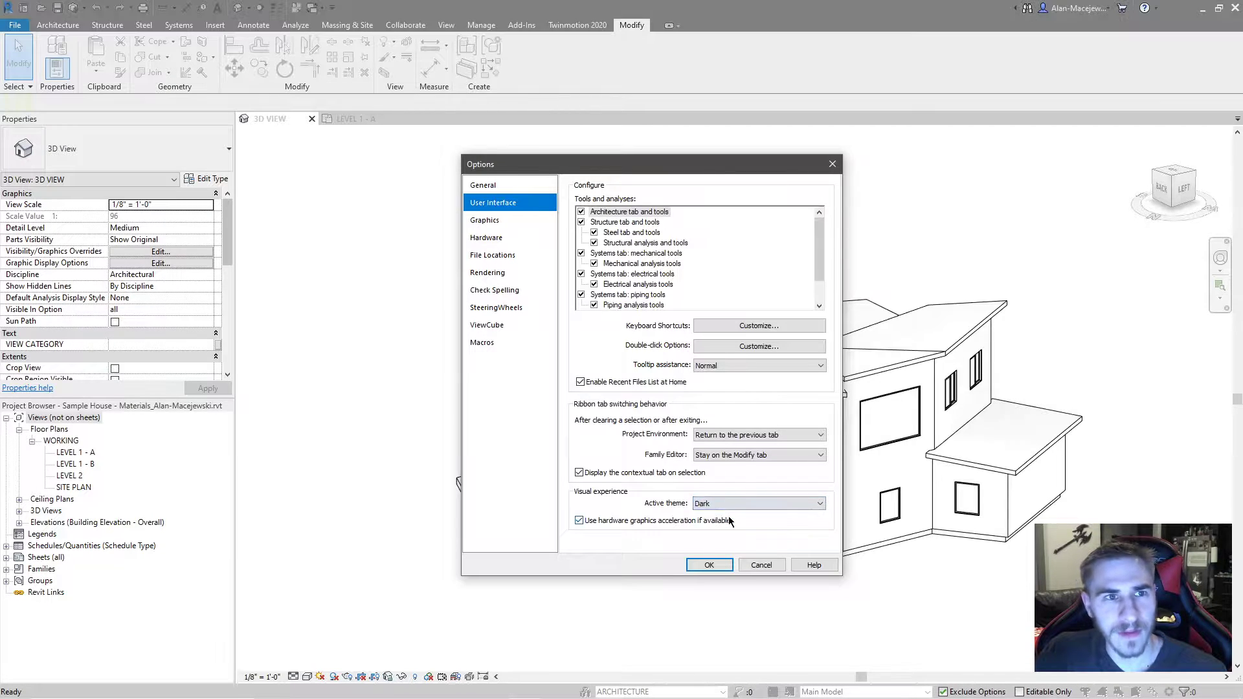
click(732, 508)
click(727, 525)
click(729, 503)
click(721, 515)
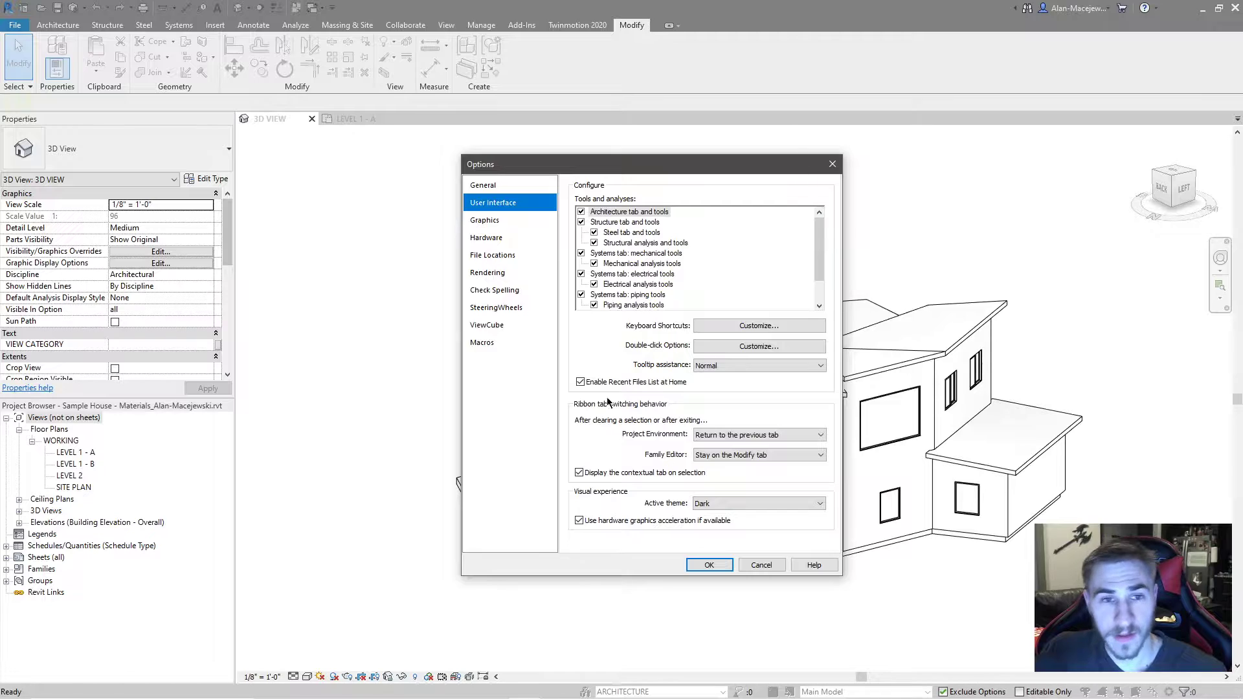
Step: Review the general, user interface and graphics options and apply the black background
click(508, 186)
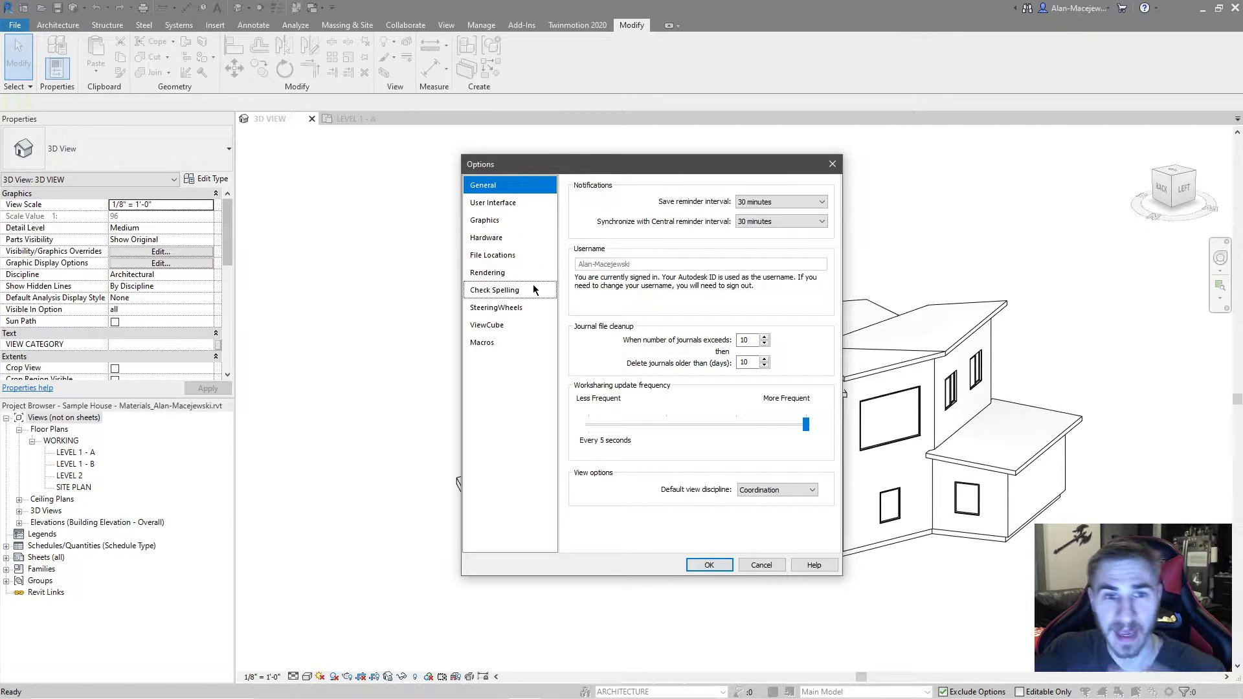
click(499, 204)
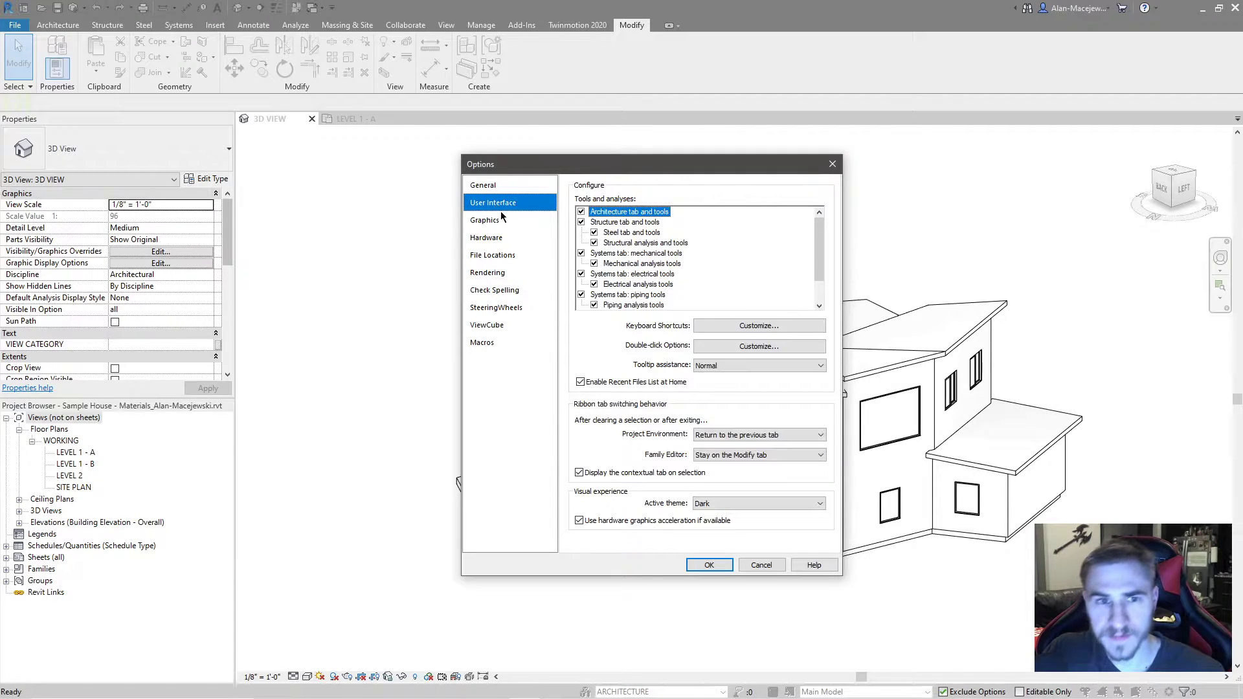
click(501, 219)
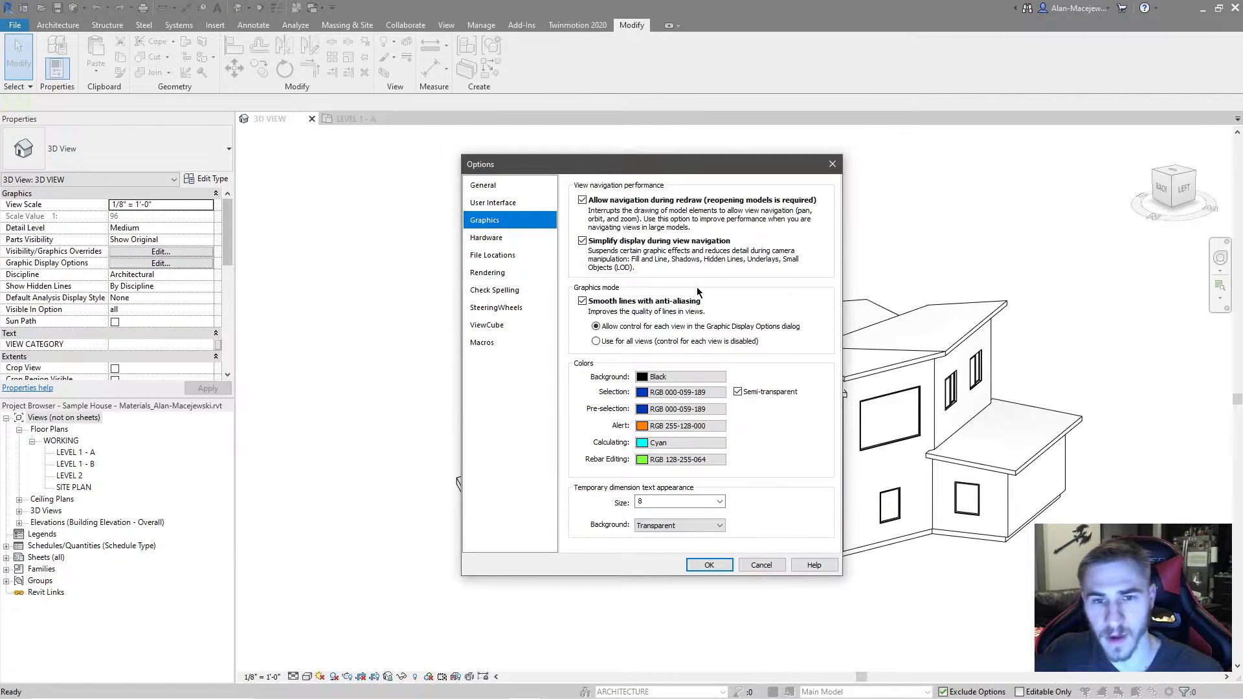
click(707, 564)
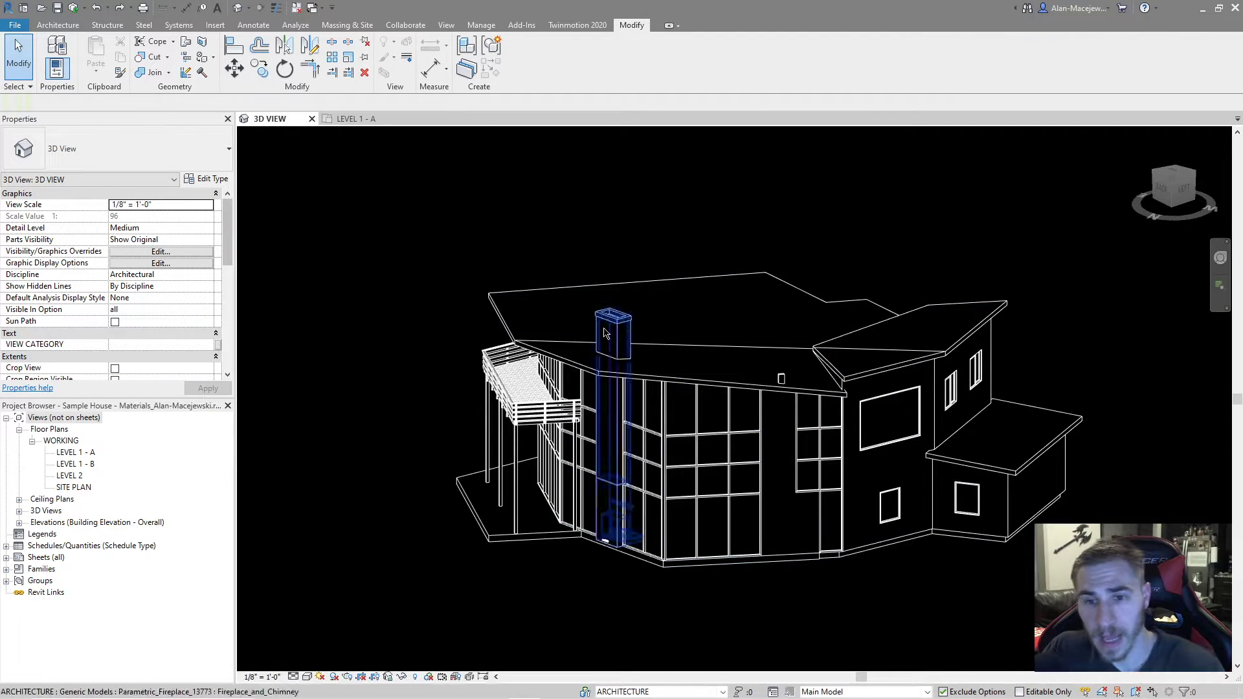
Step: Turn on Thin Lines and inspect the house model and its large upper-floor window from several angles against the black background
mouse_move(827, 237)
shift+middle_down()
mouse_move(769, 257)
mouse_move(808, 252)
shift+middle_up()
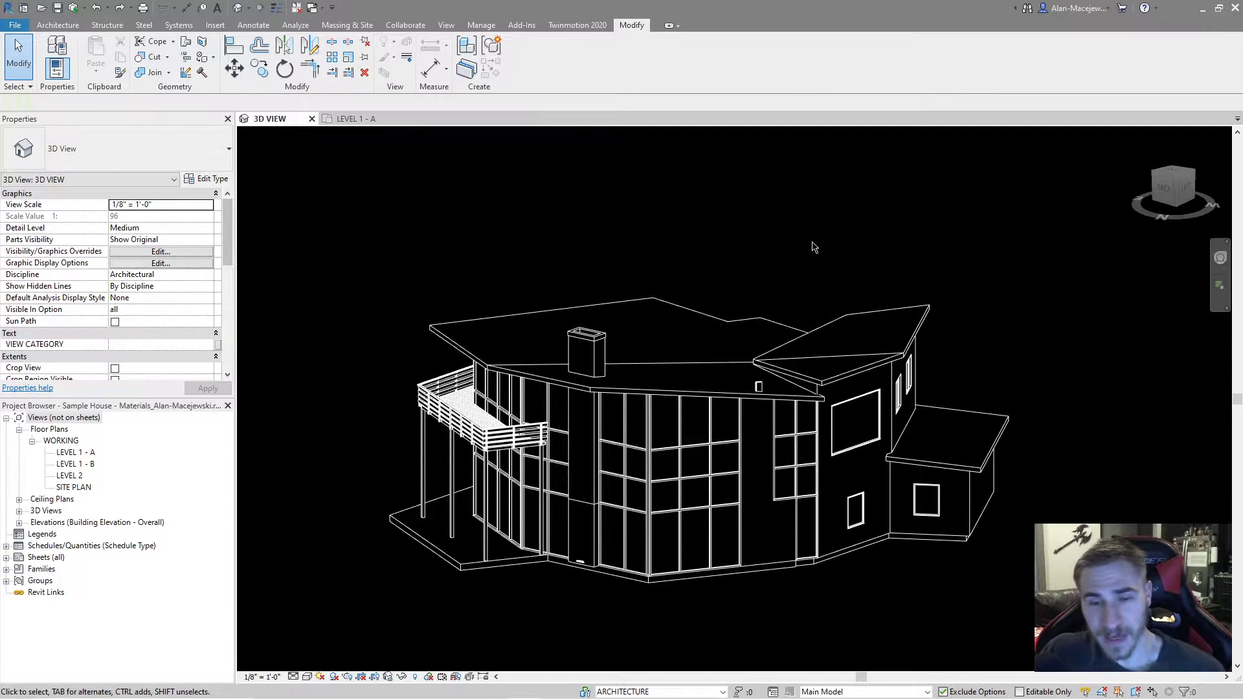
shift+middle_drag(809, 447, 893, 493)
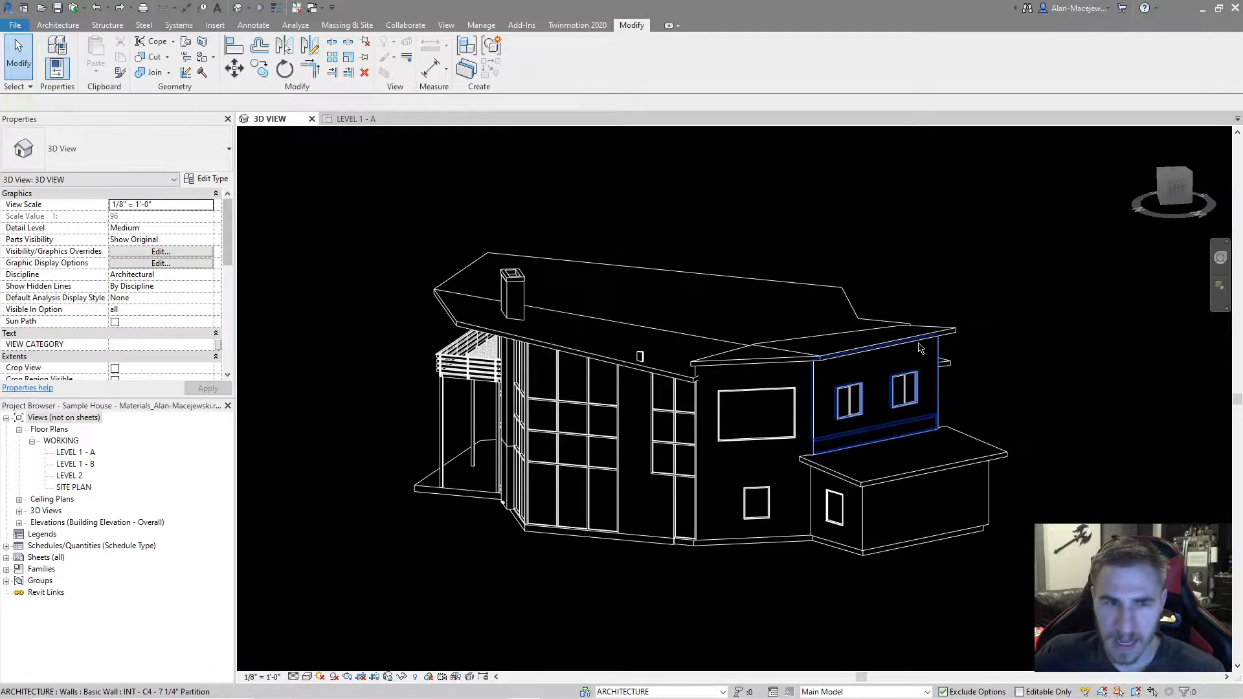
click(276, 7)
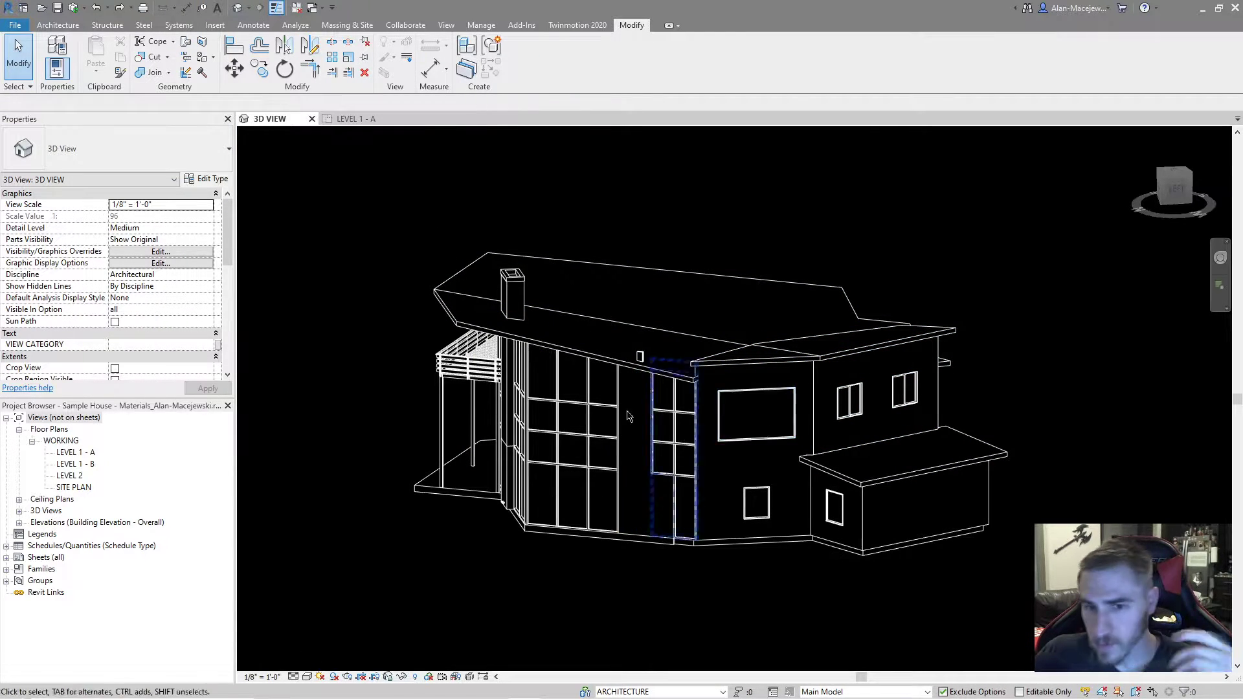
click(758, 446)
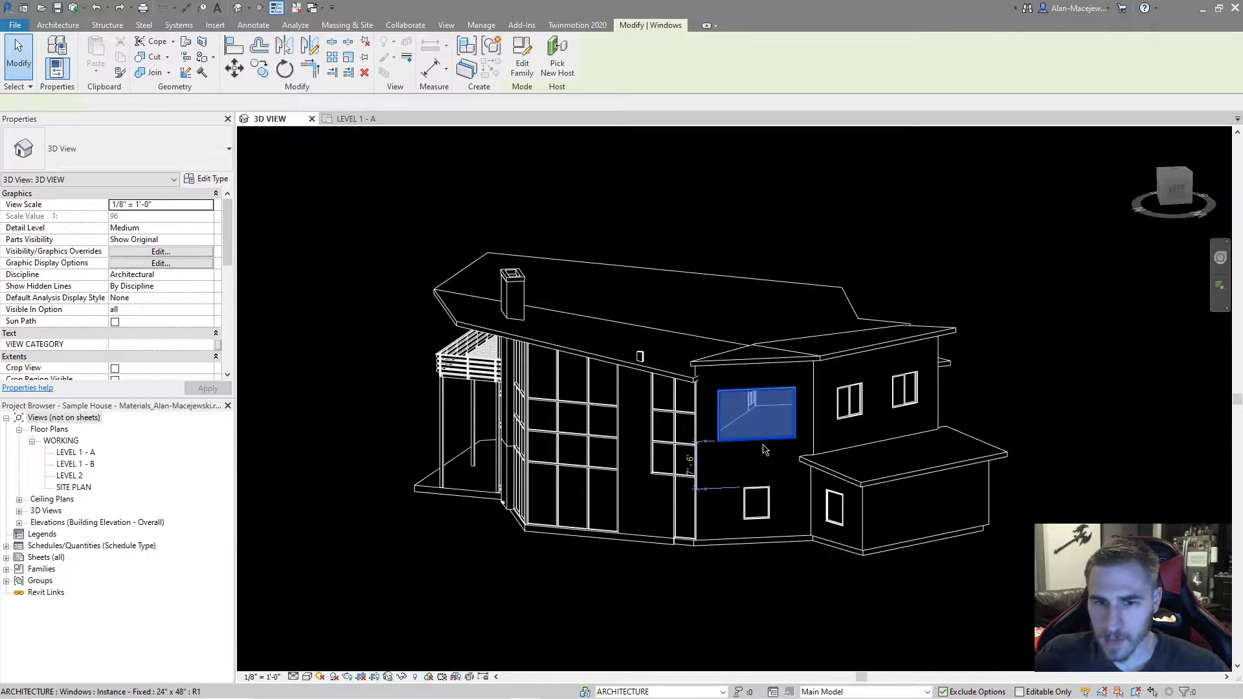
shift+middle_drag(835, 511, 888, 512)
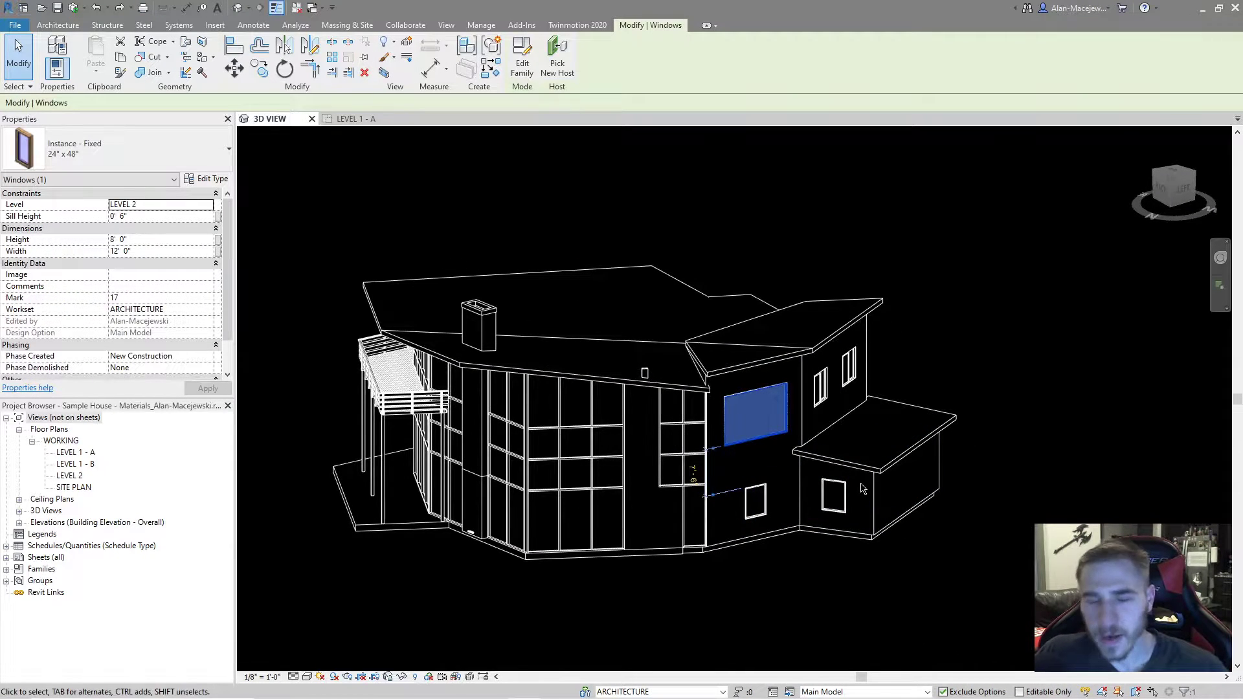
click(926, 255)
shift+middle_drag(927, 255, 727, 315)
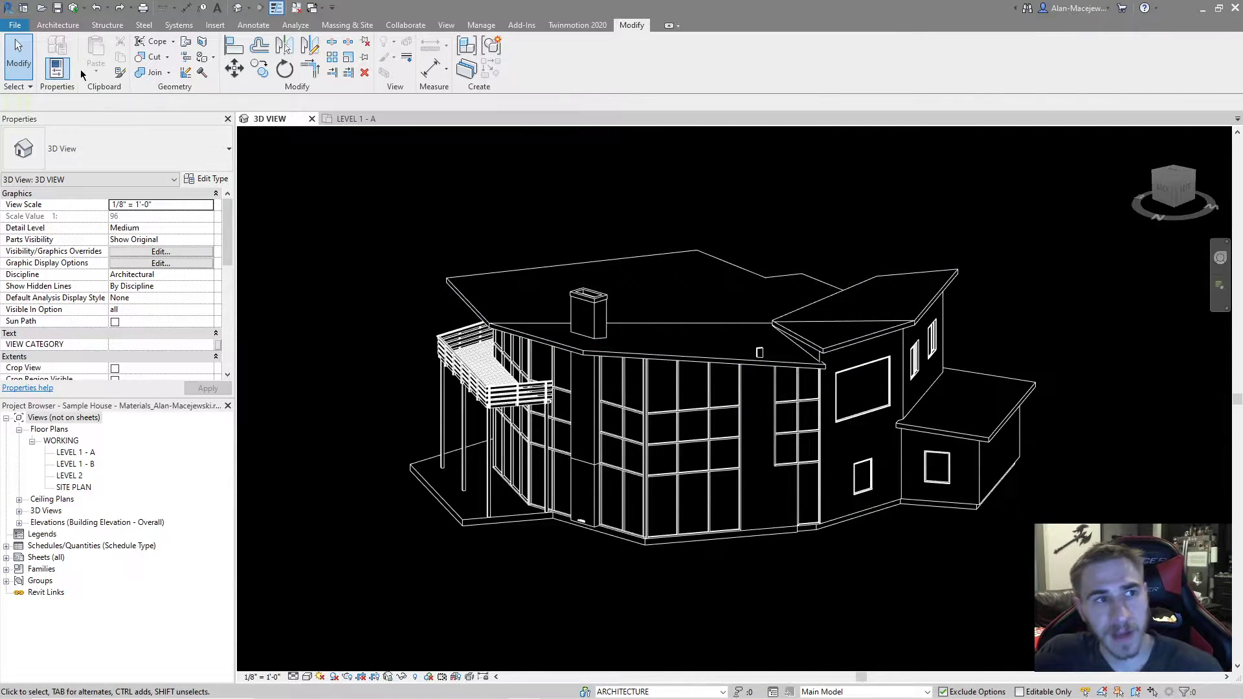
Step: Reopen the background color in the graphics options and change it to white
click(14, 25)
click(202, 322)
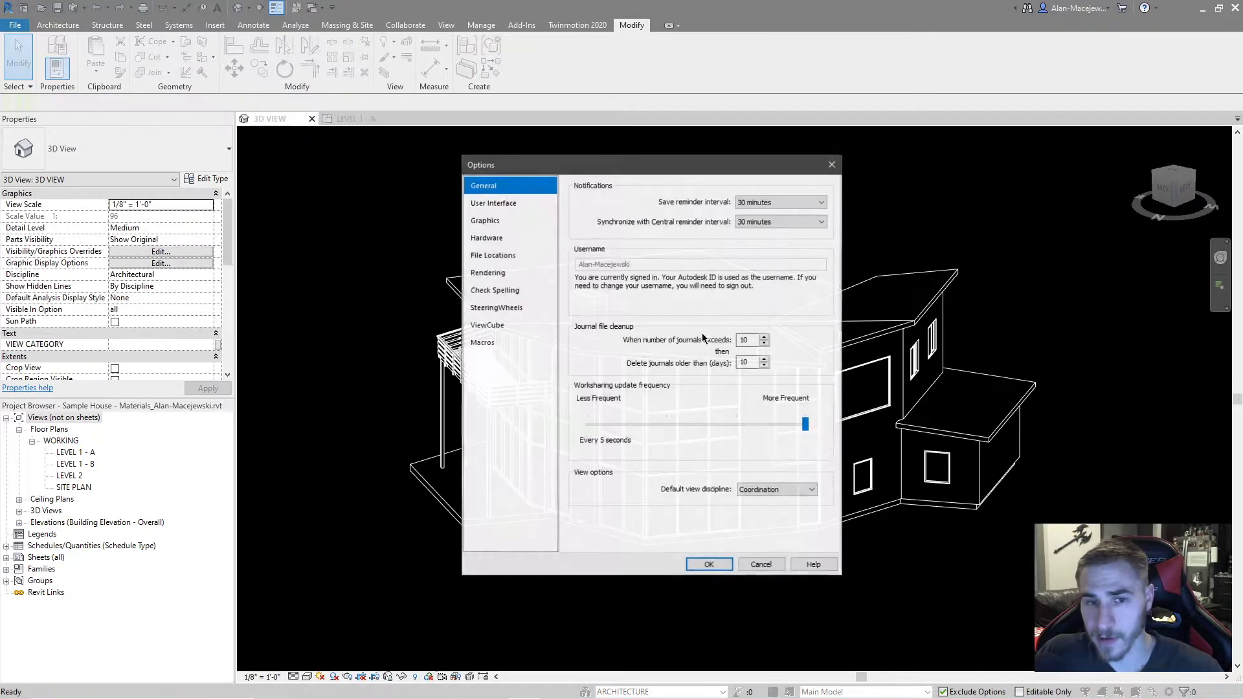
click(493, 203)
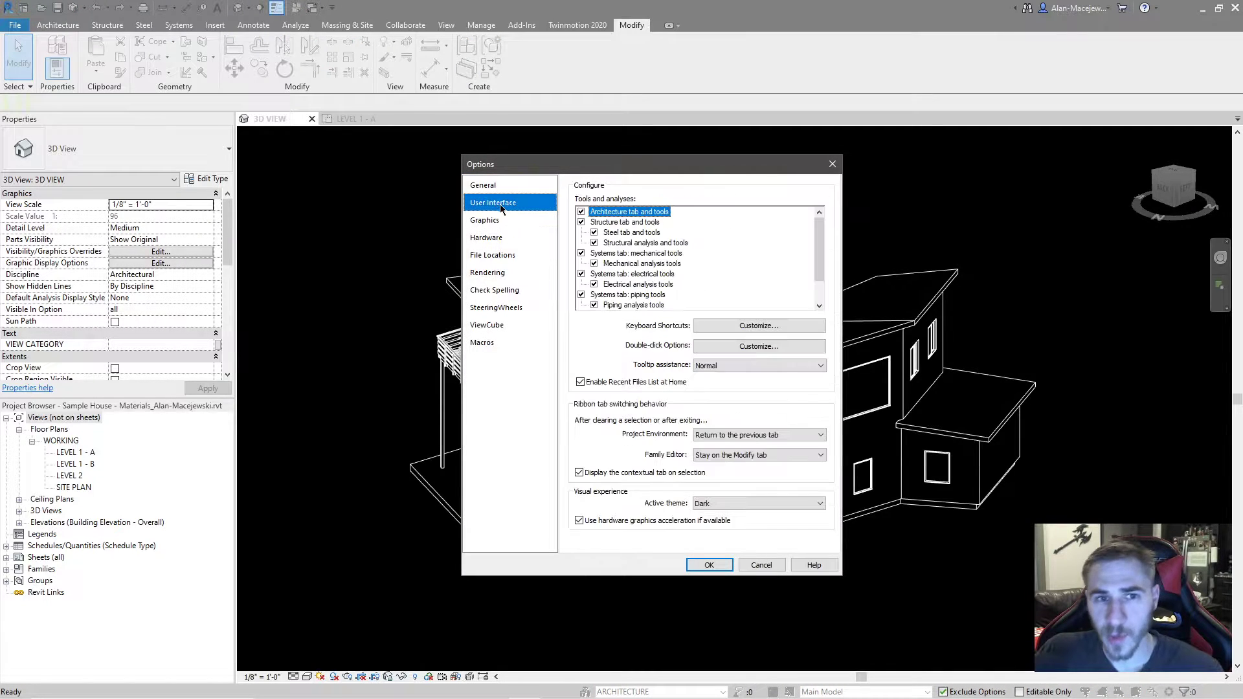
click(485, 220)
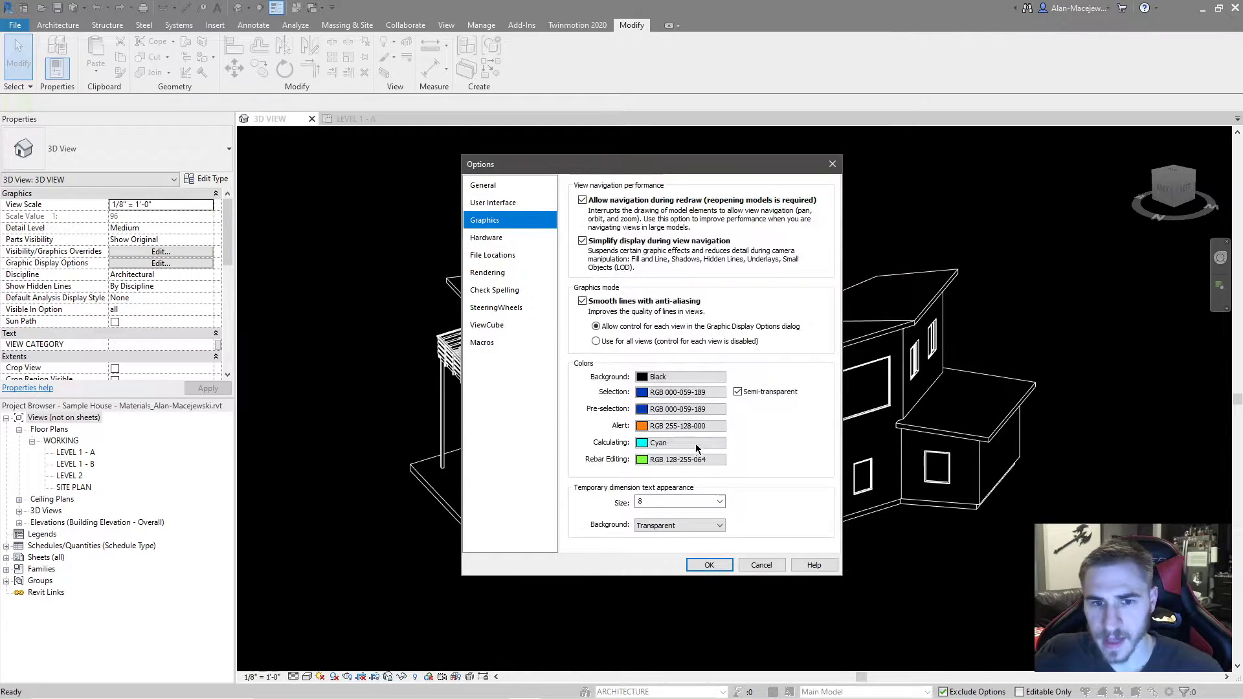
click(657, 376)
drag(760, 336, 689, 322)
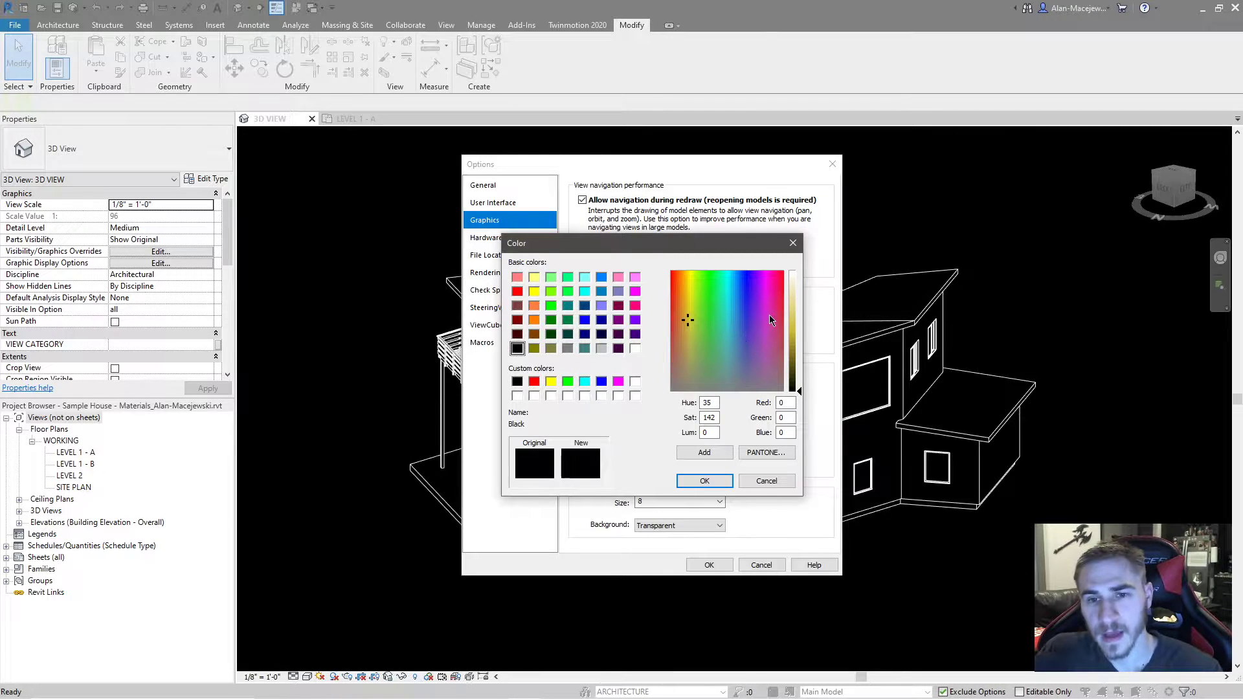
drag(745, 389, 801, 271)
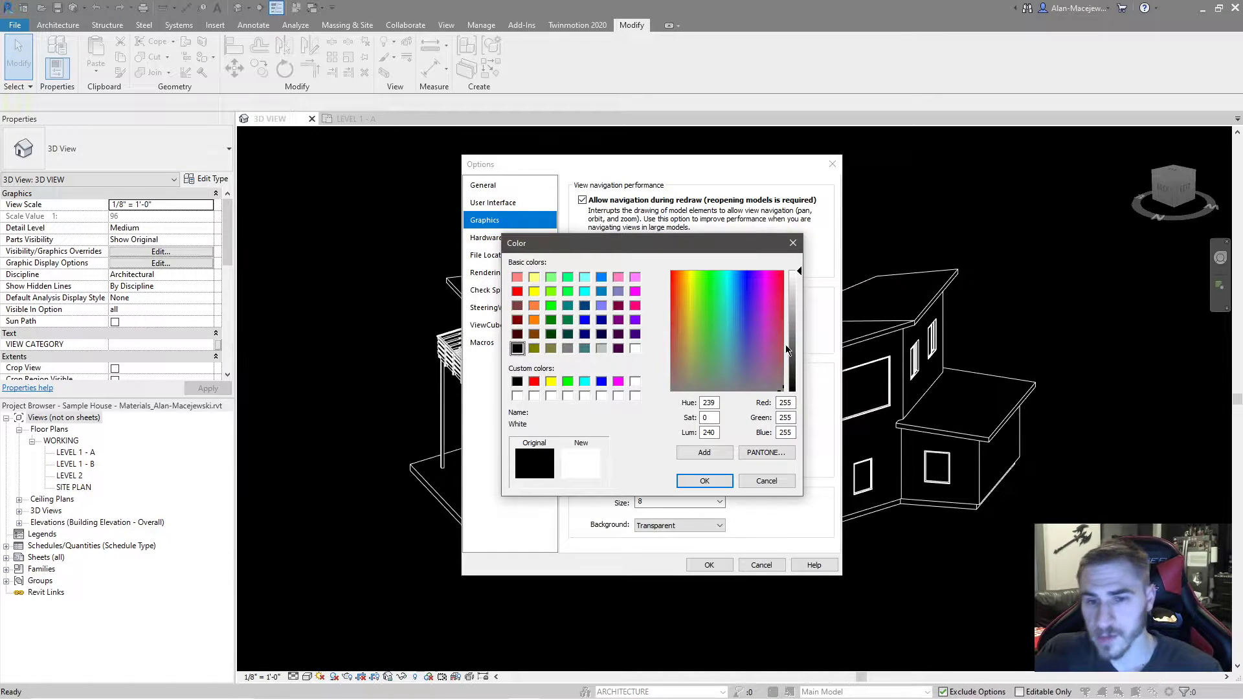
Step: Set the background color to RGB 250-250-250 and apply the options
double_click(785, 402)
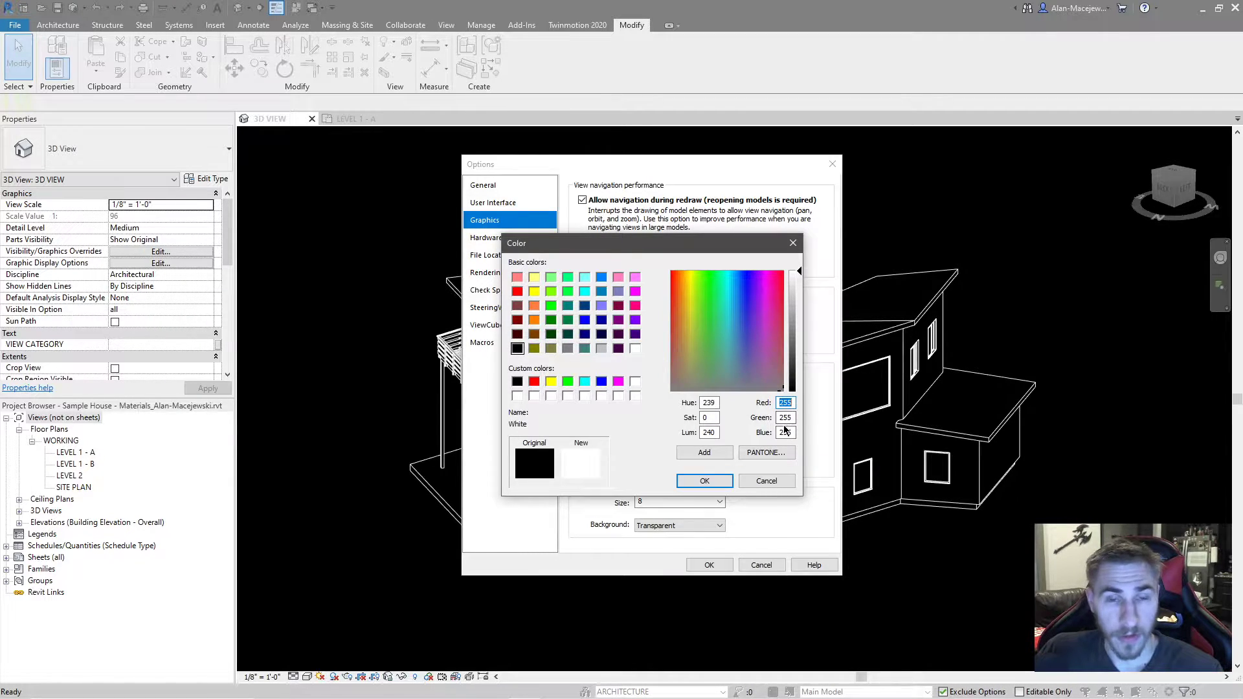
text(250)
key(Tab)
text(250)
key(Tab)
text(250)
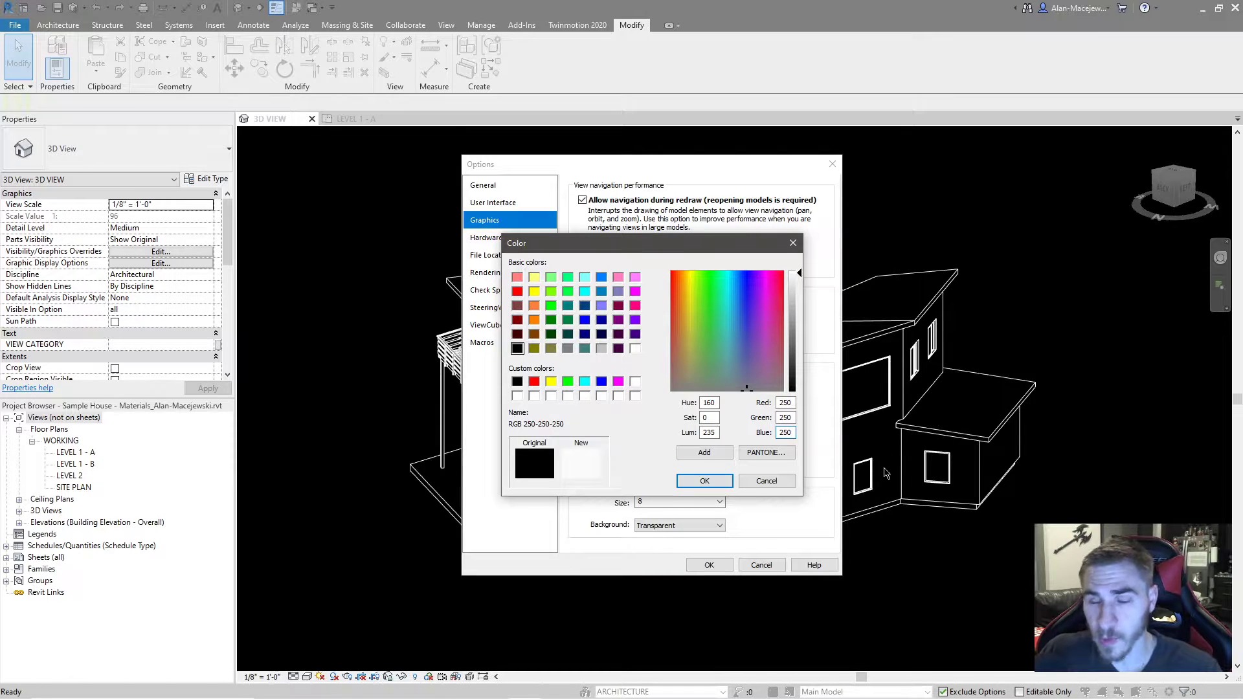
click(690, 482)
click(706, 566)
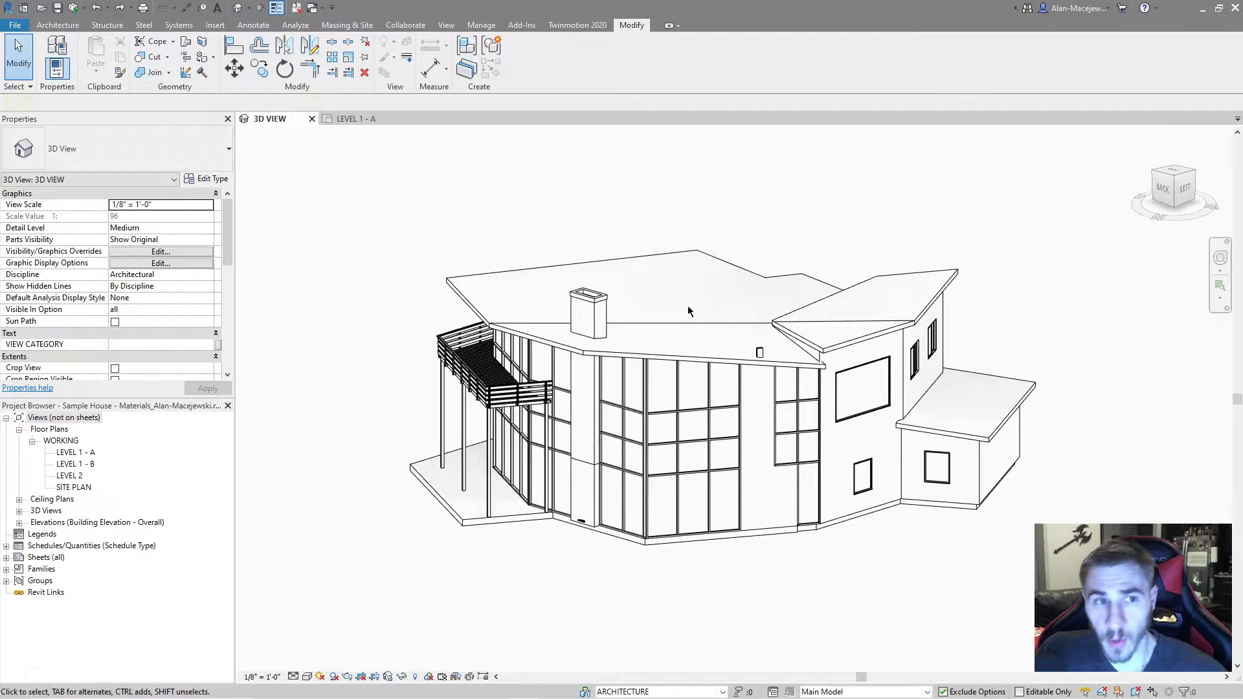
Step: Show the LEVEL 1 - A floor plan to view it against the new background
click(352, 122)
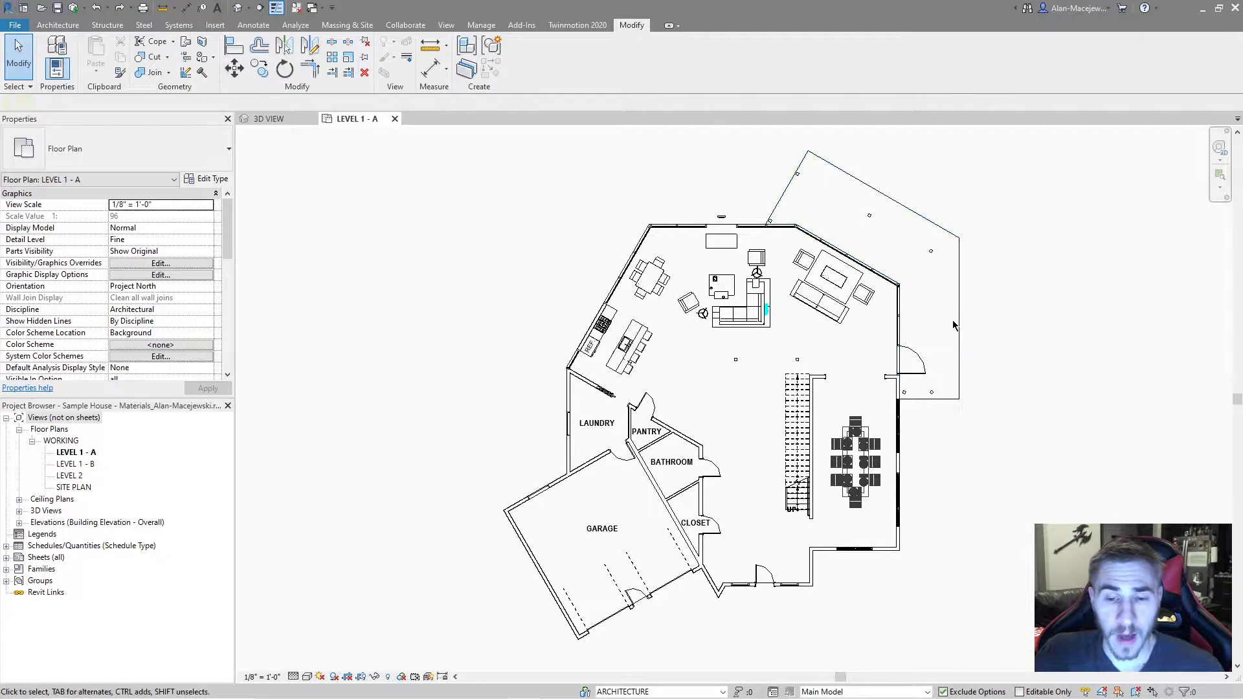
middle_drag(810, 363, 763, 366)
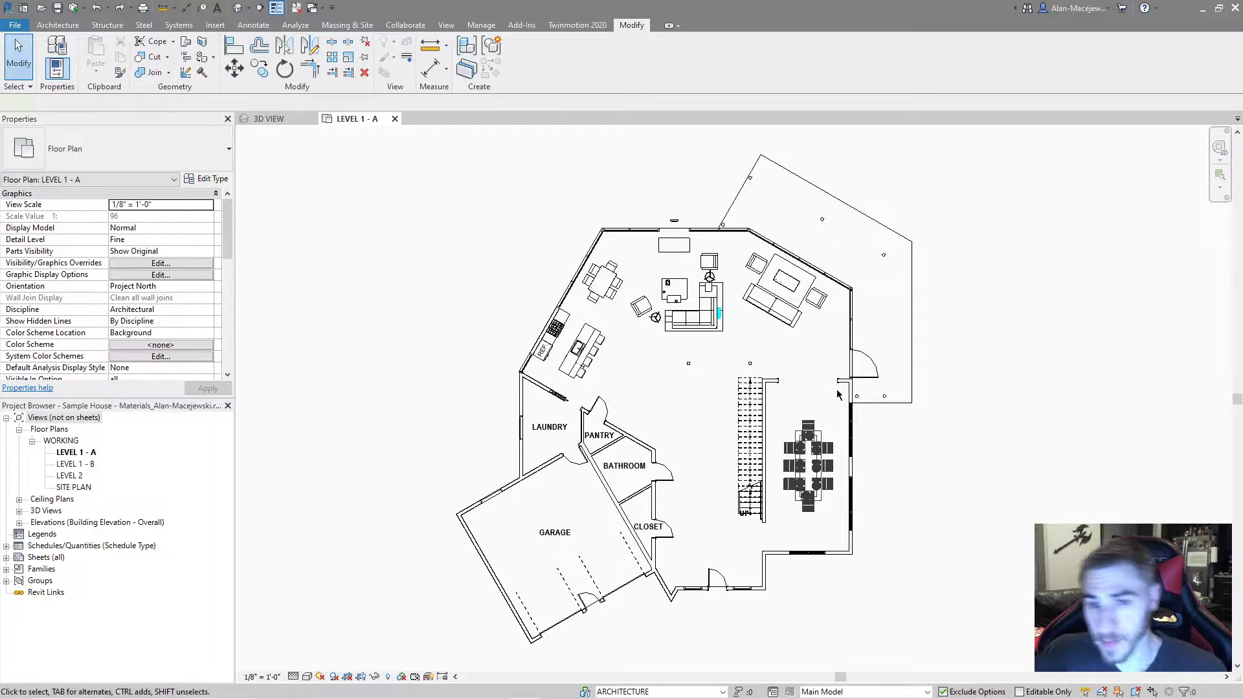
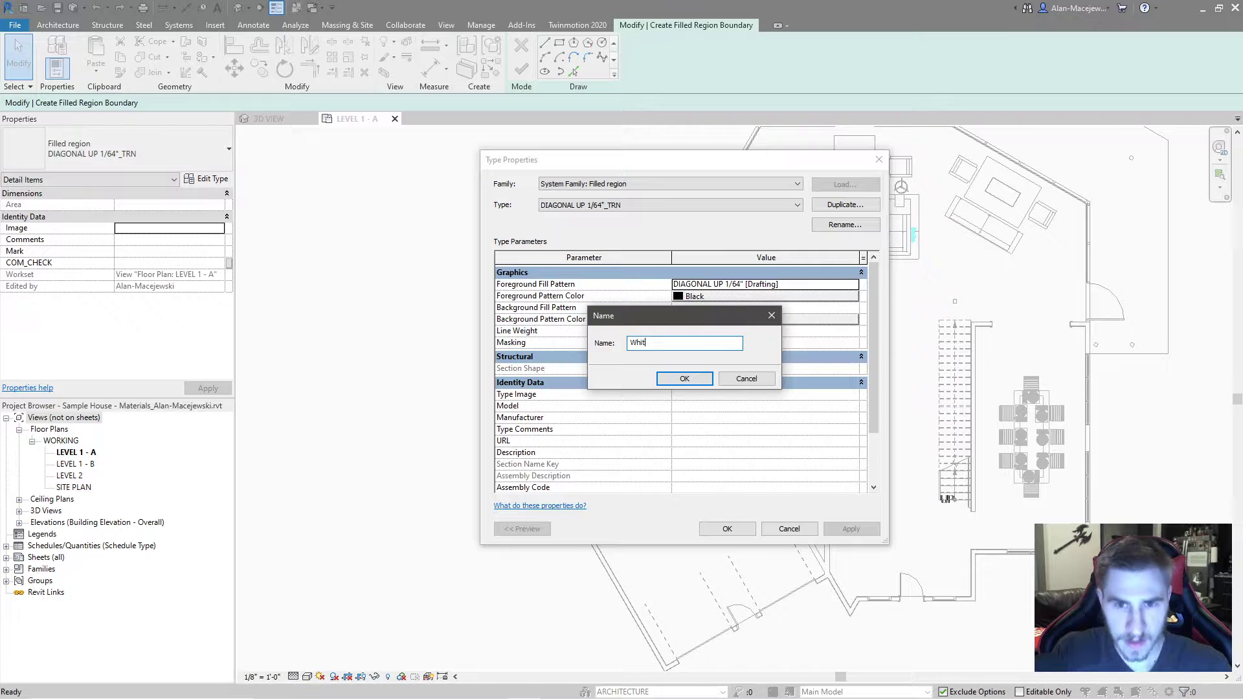
Step: Name the duplicated filled region type White and set its foreground fill pattern to the Solid fill drafting pattern
text(e)
click(684, 378)
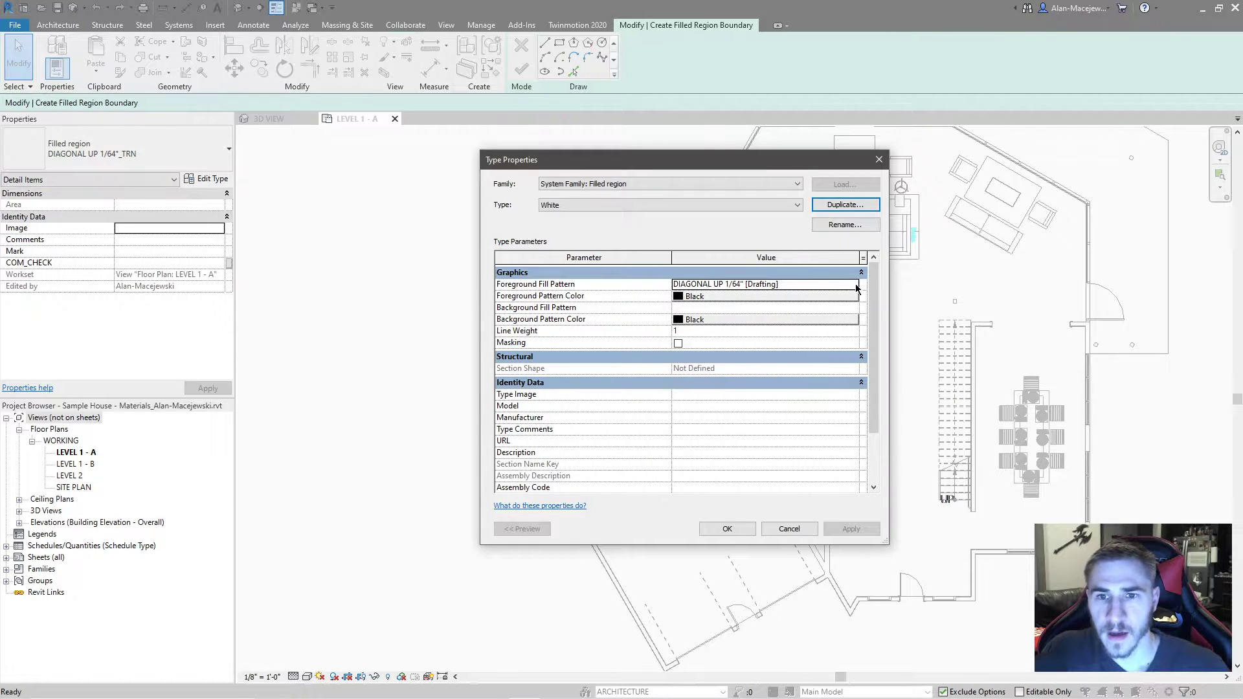
click(856, 285)
scroll(705, 330, up, 10)
click(676, 327)
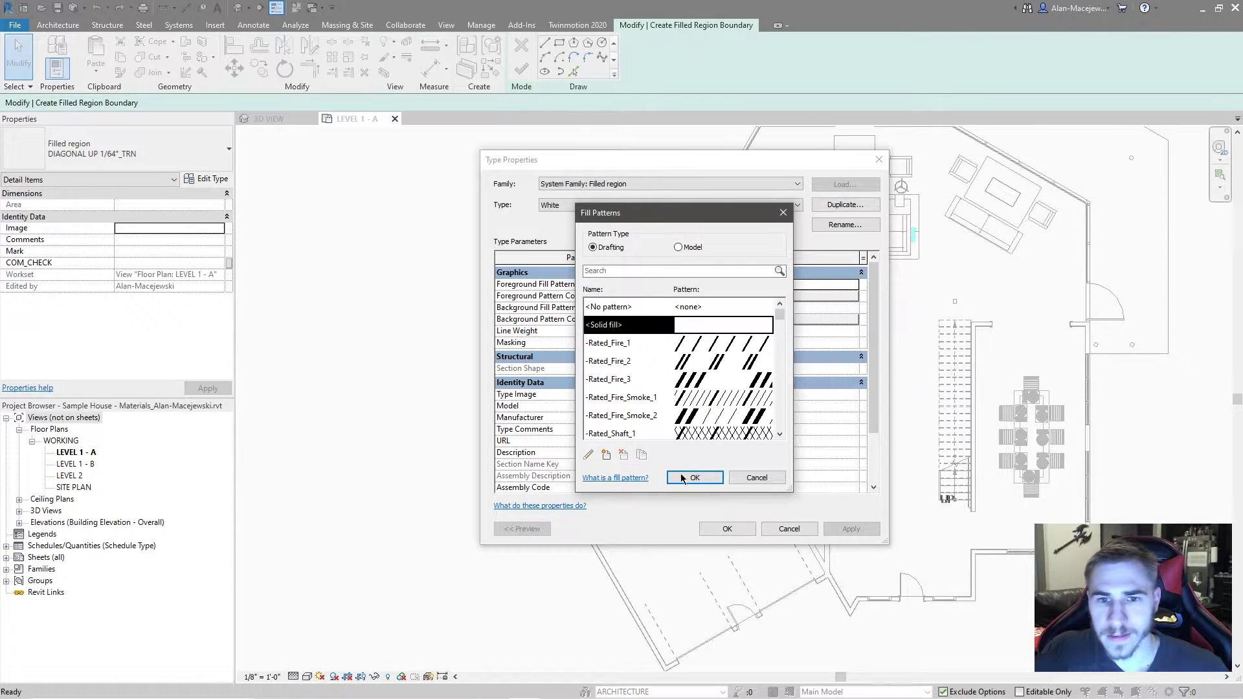
click(682, 478)
Step: Set the White type's foreground pattern color to white, RGB 255-255-255, and finish the rectangular filled region beside the plan
click(686, 296)
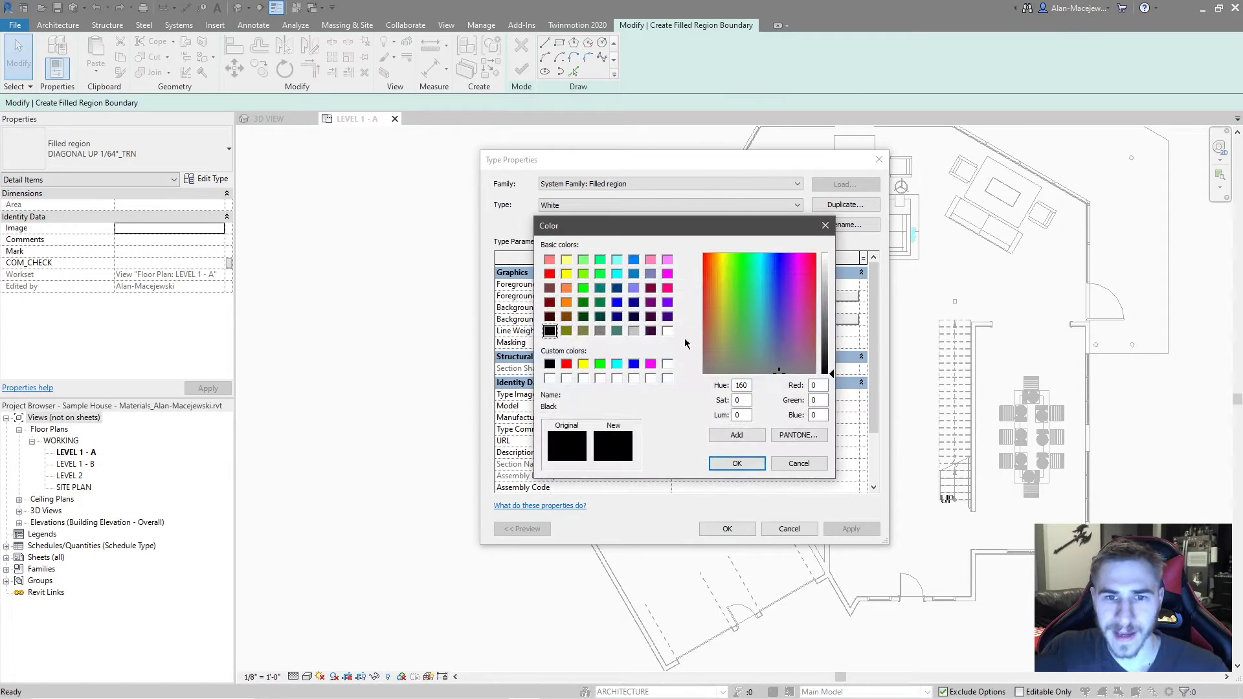
click(668, 331)
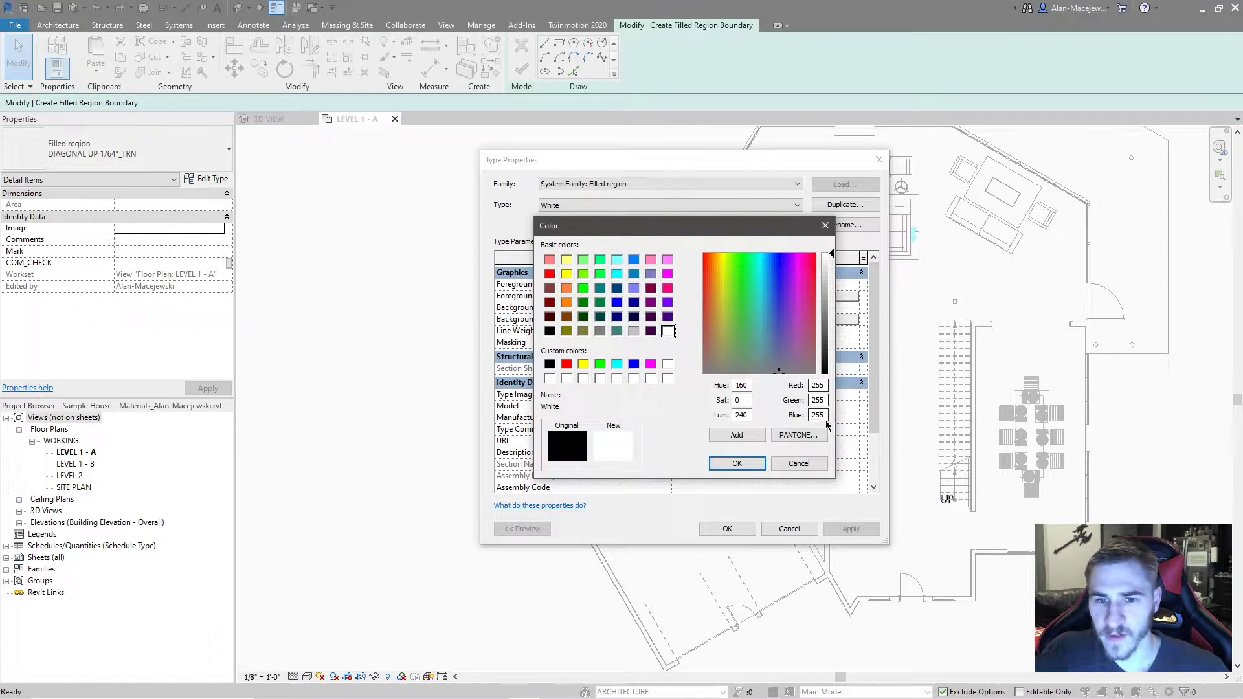
click(737, 463)
click(727, 529)
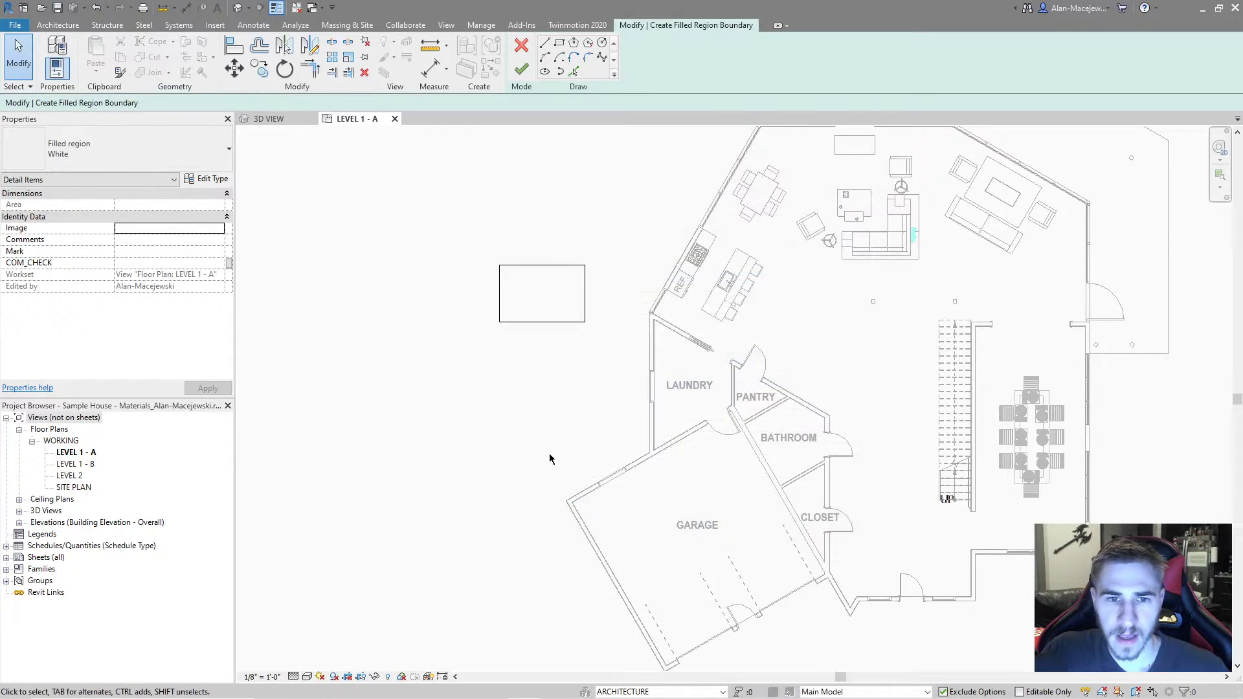
scroll(559, 279, up, 4)
click(522, 69)
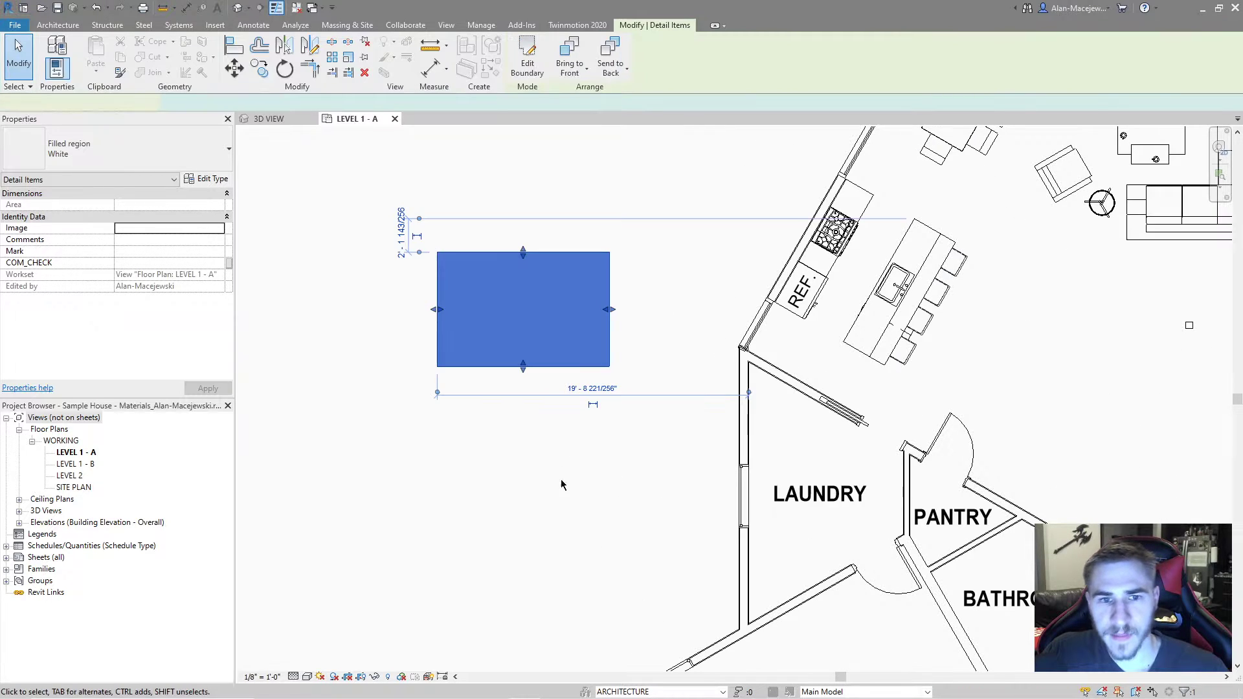
click(659, 491)
Step: Compare the white filled region with the off-white view background, and delete the region
scroll(616, 302, up, 1)
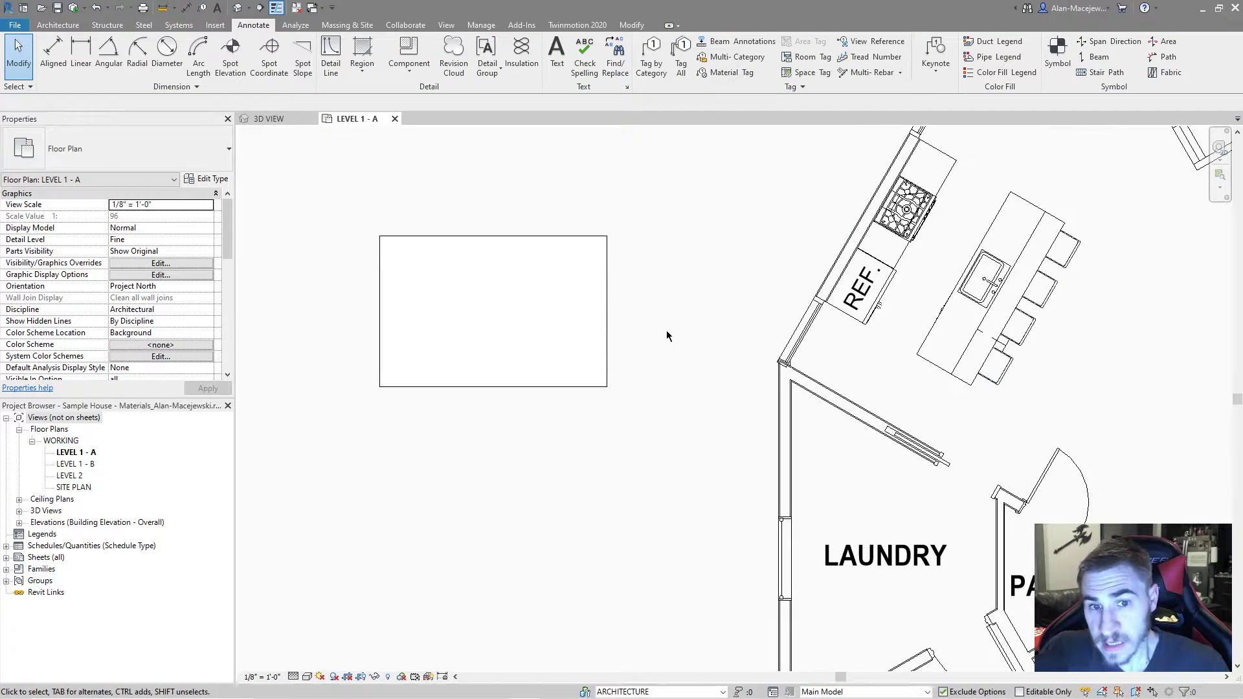
scroll(607, 346, up, 1)
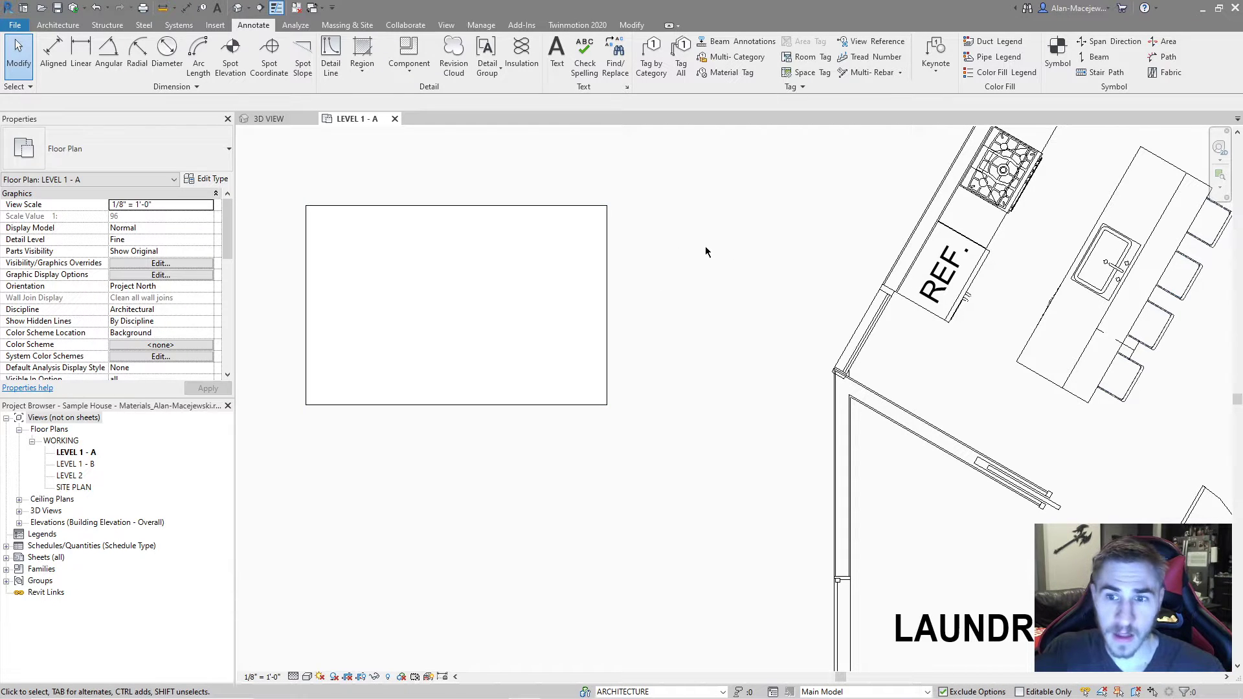
scroll(614, 456, down, 4)
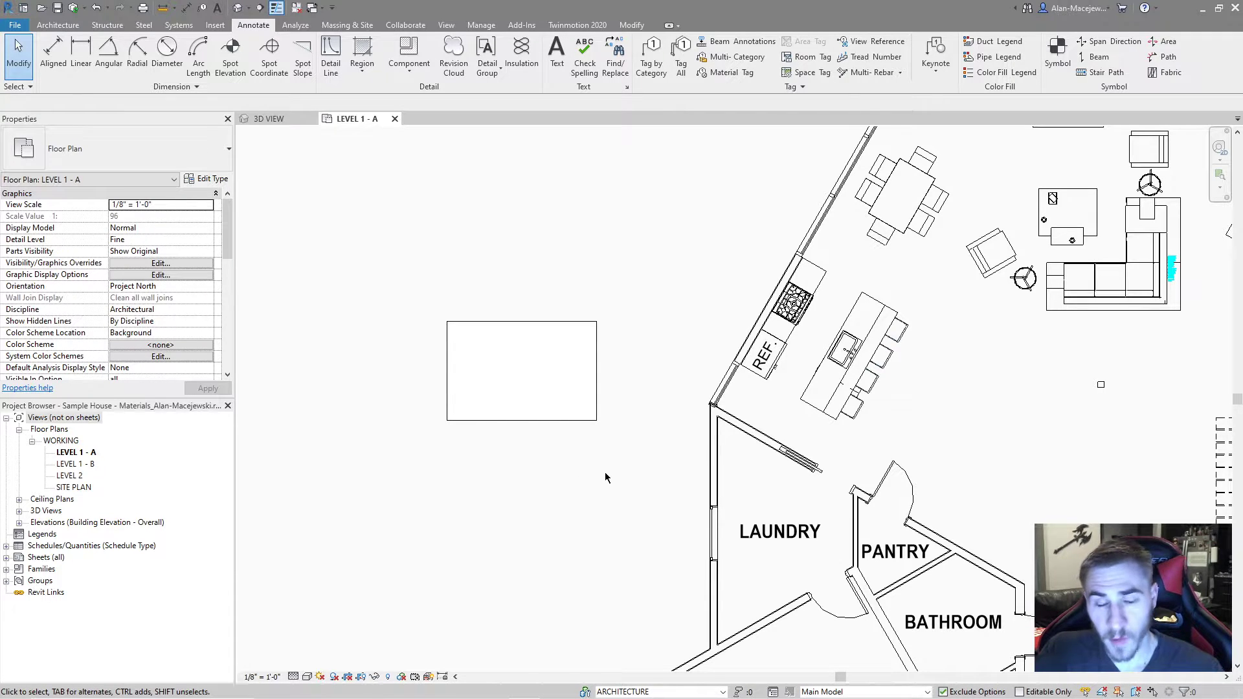
click(583, 420)
click(526, 446)
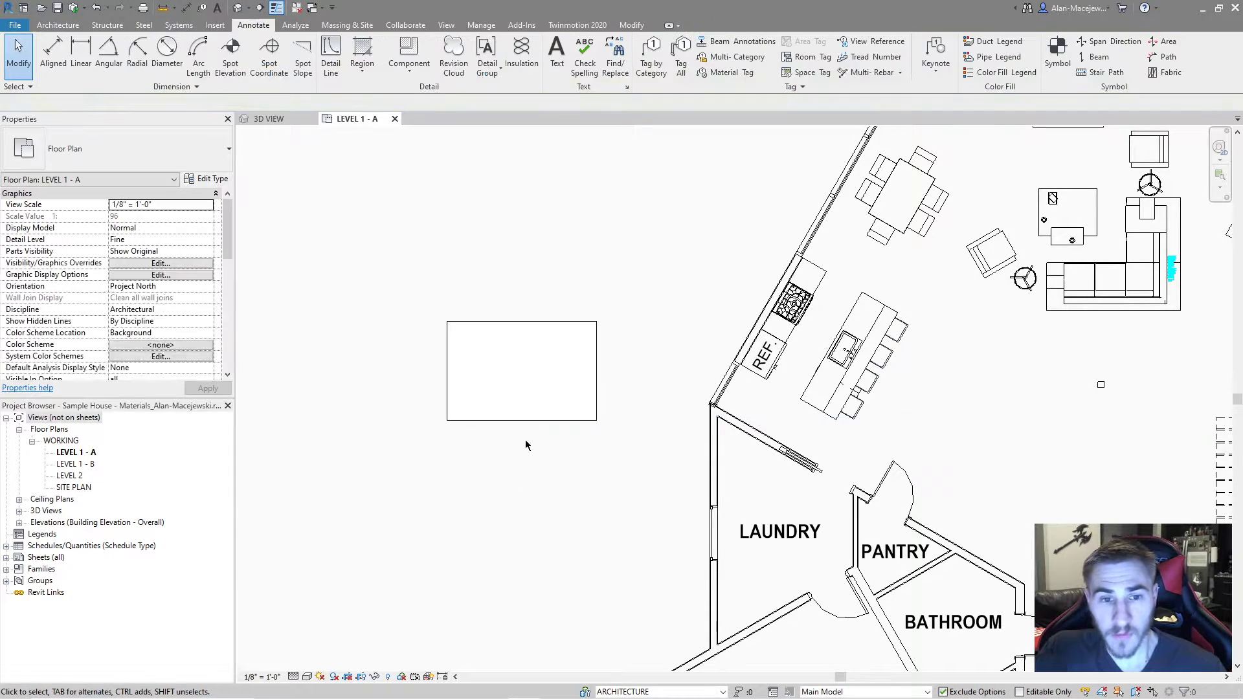
click(548, 419)
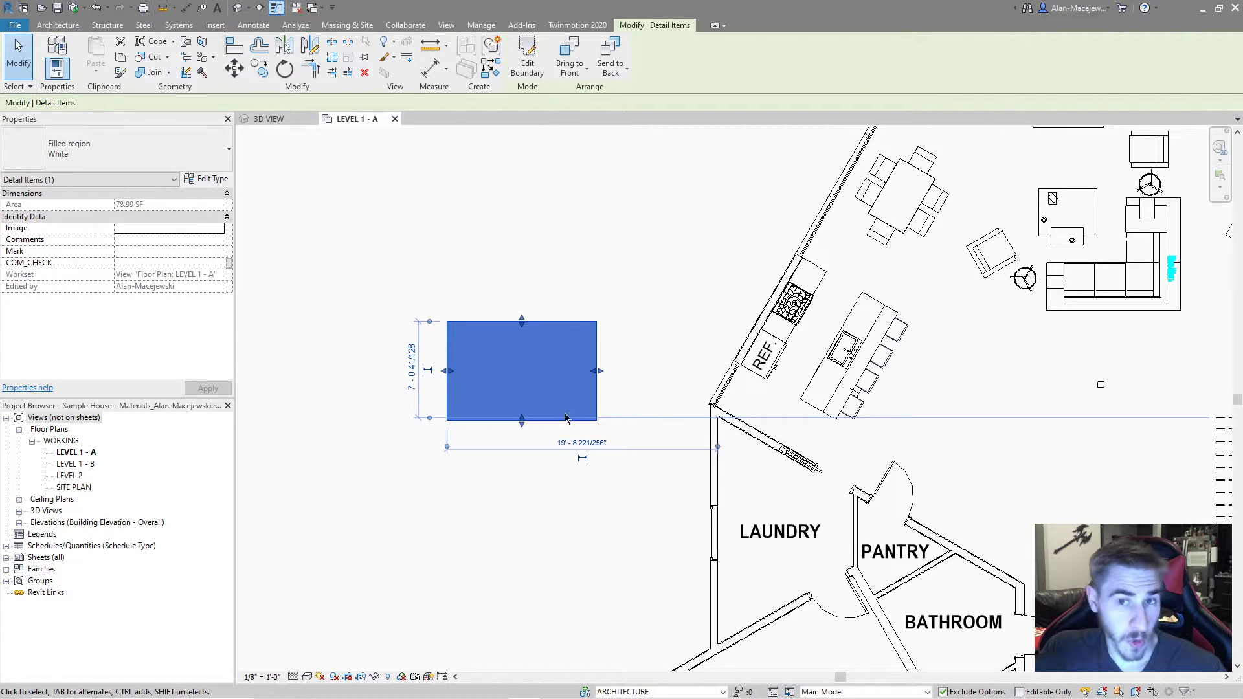
scroll(487, 478, down, 2)
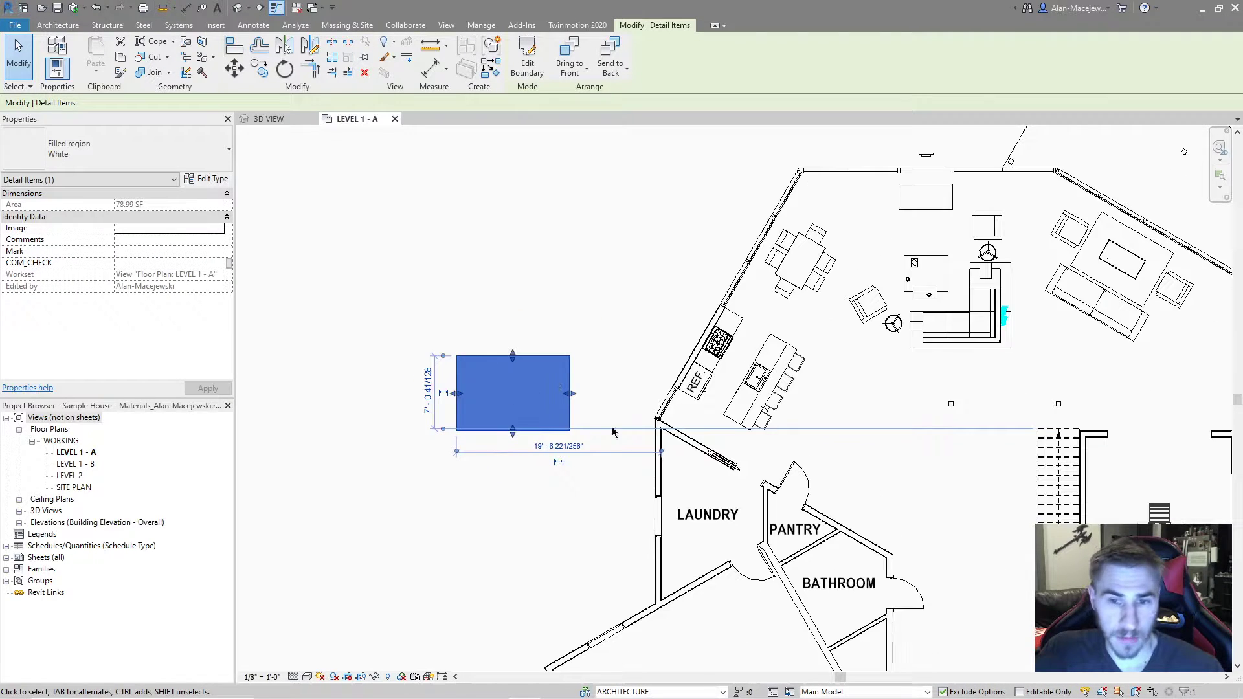
scroll(447, 440, down, 1)
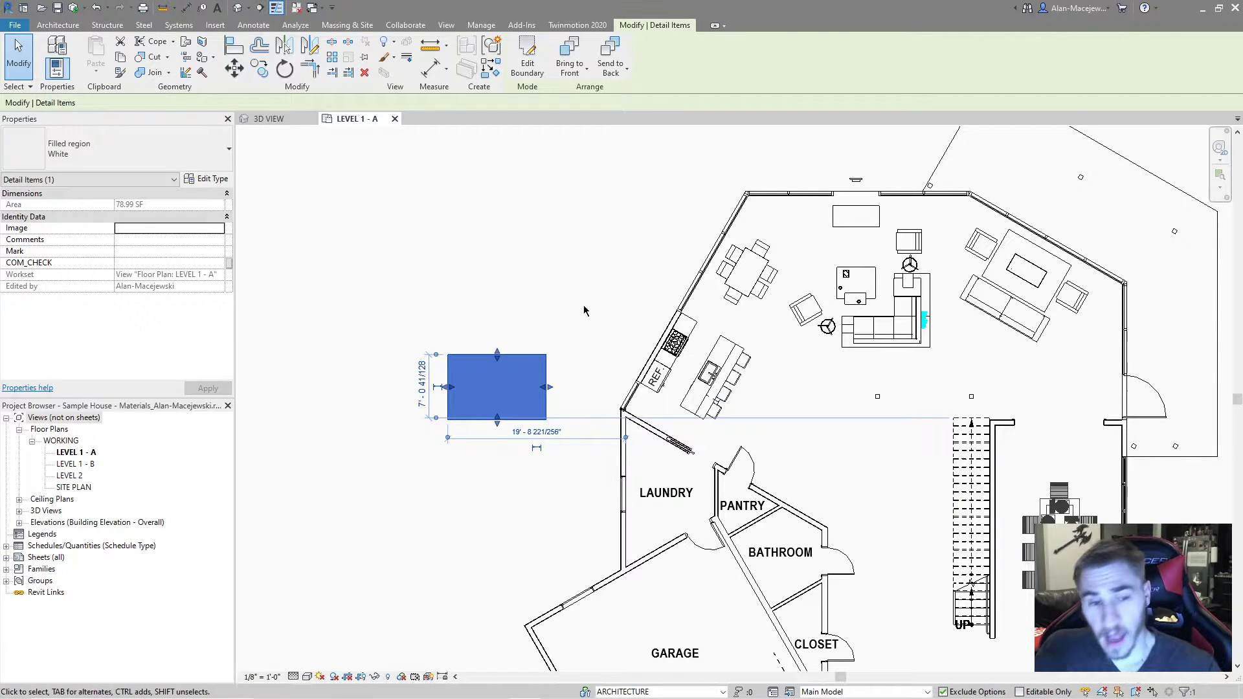
key(Escape)
scroll(562, 360, down, 1)
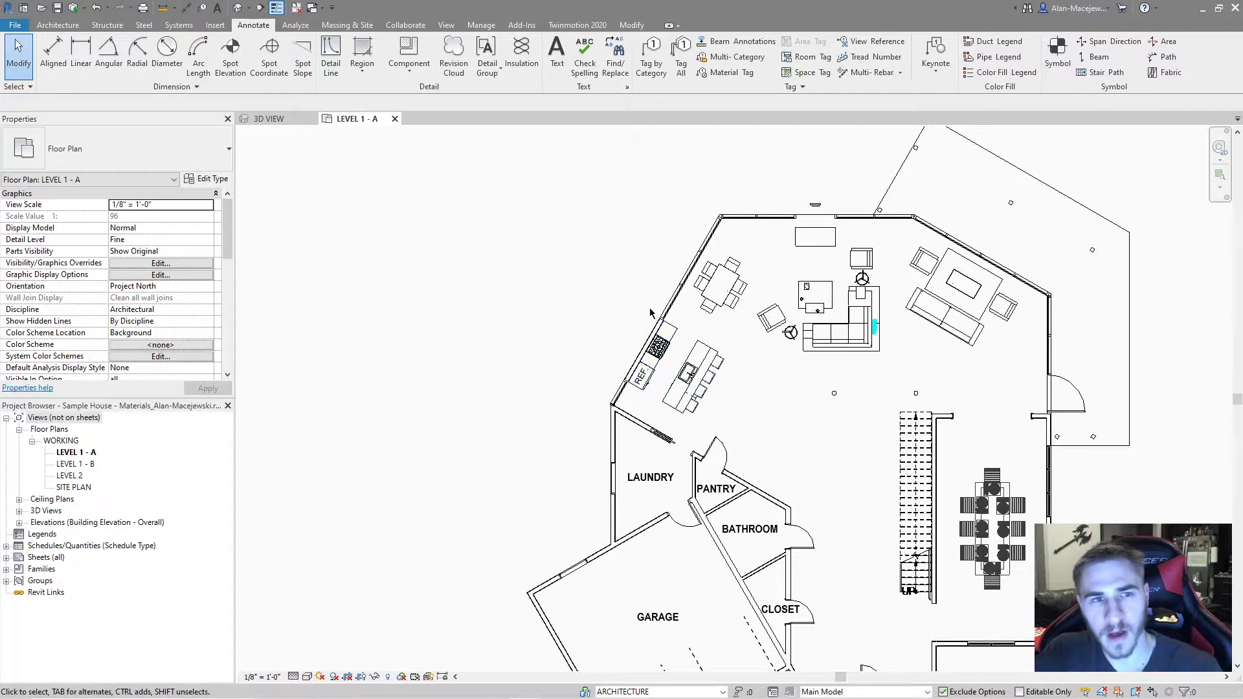
Step: Review the selection, pre-selection and alert color settings in the graphics options, keeping the floor plan in sight
middle_drag(651, 313, 589, 302)
click(15, 25)
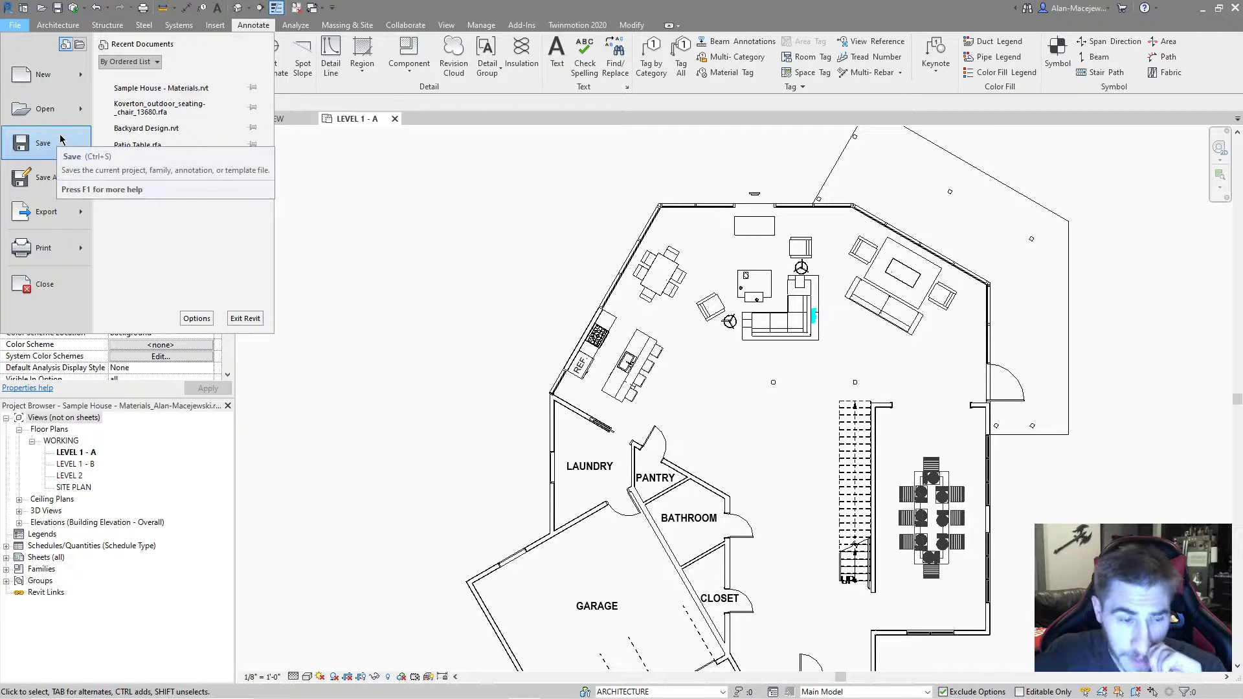
click(196, 318)
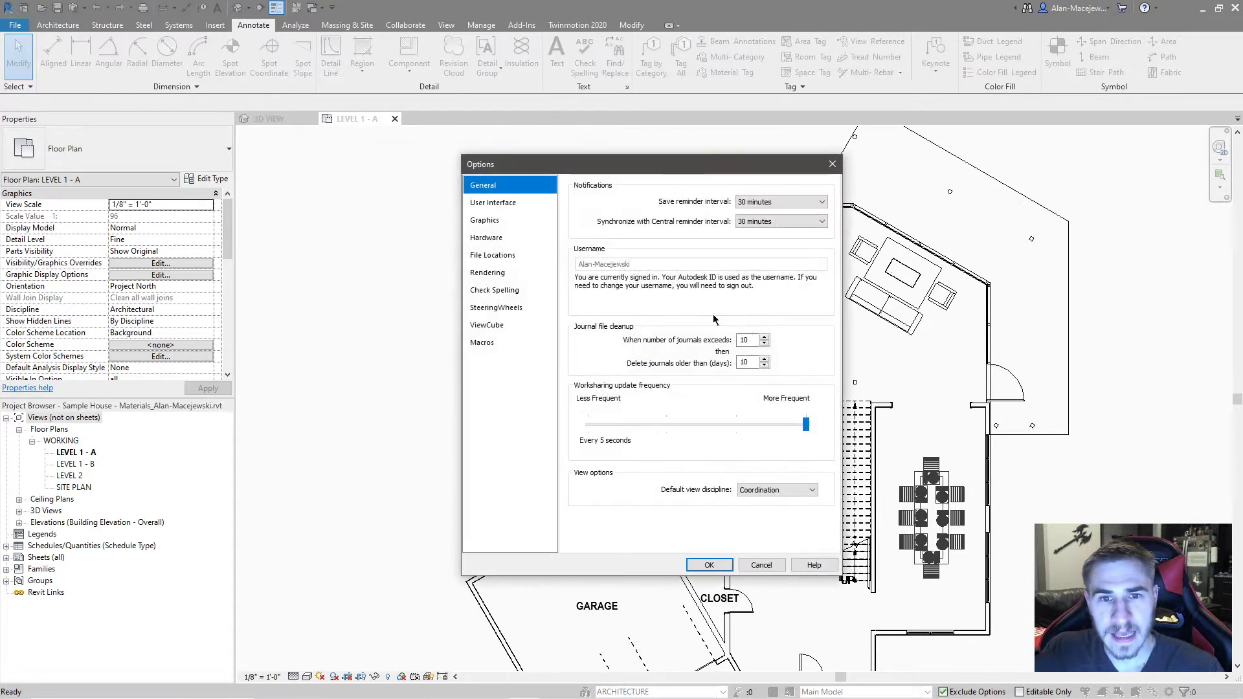
click(511, 203)
click(527, 220)
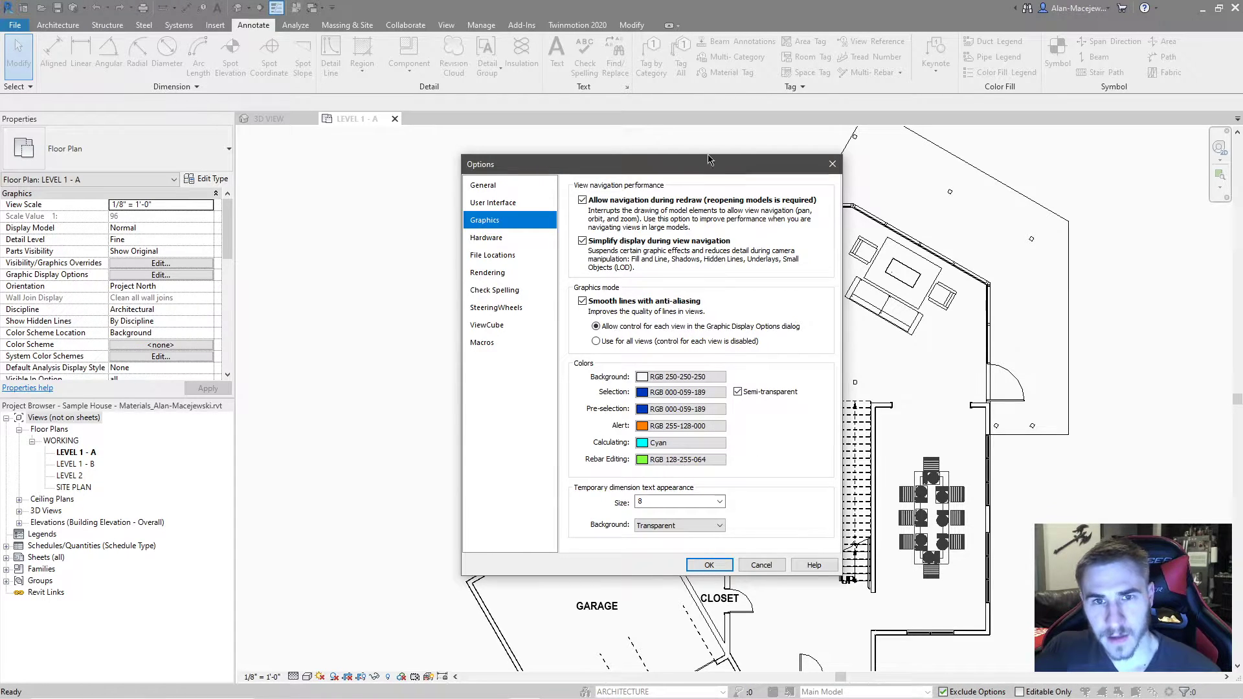
drag(711, 161, 542, 182)
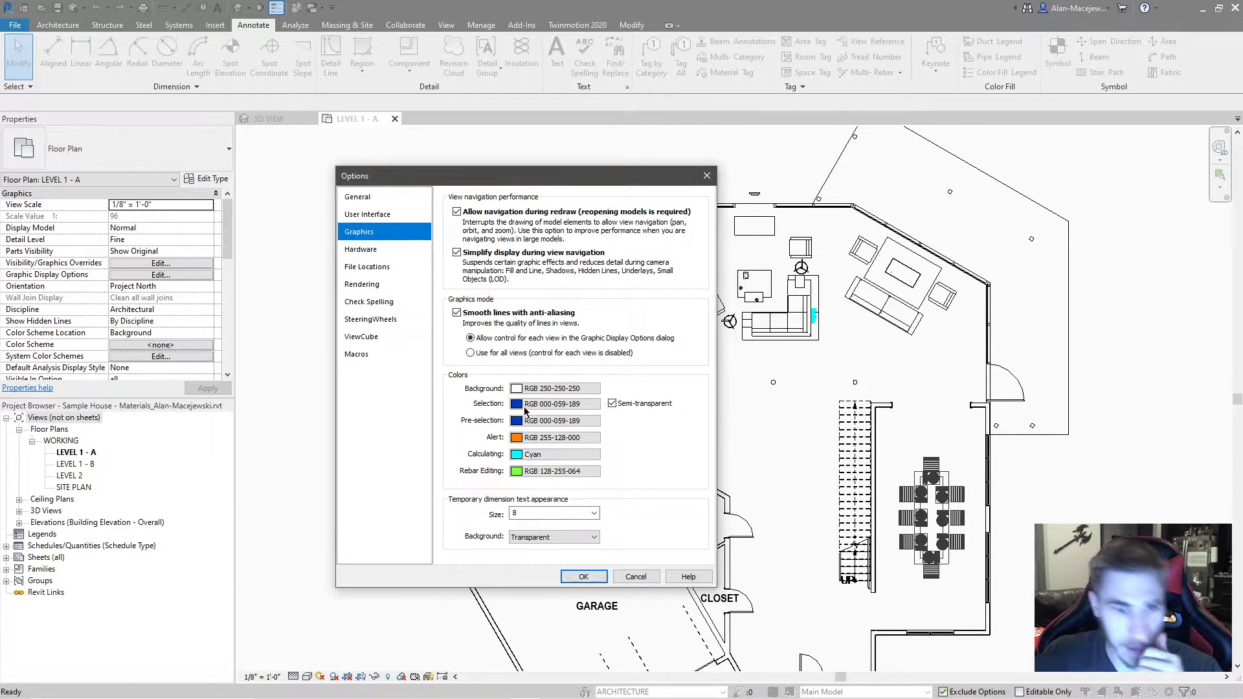
drag(561, 181, 456, 154)
click(478, 549)
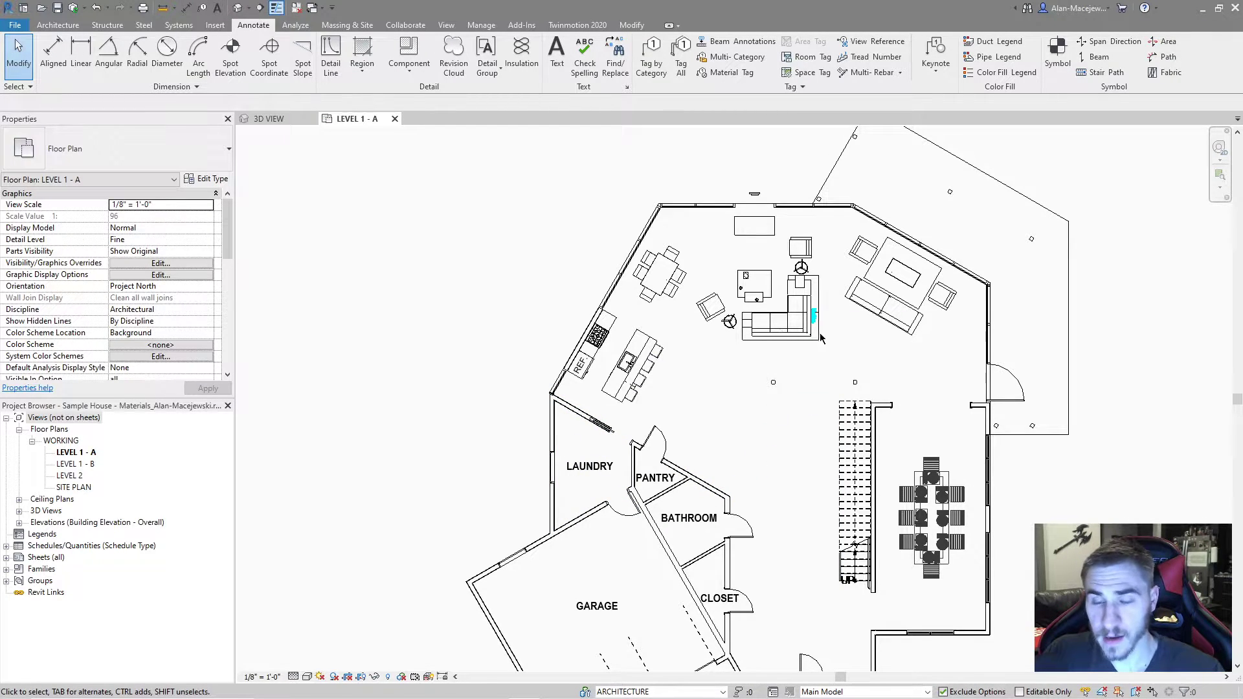
Step: Select the dining table and chairs for reference, and set the pre-selection color to RGB 000-128-255 in the graphics options
click(687, 269)
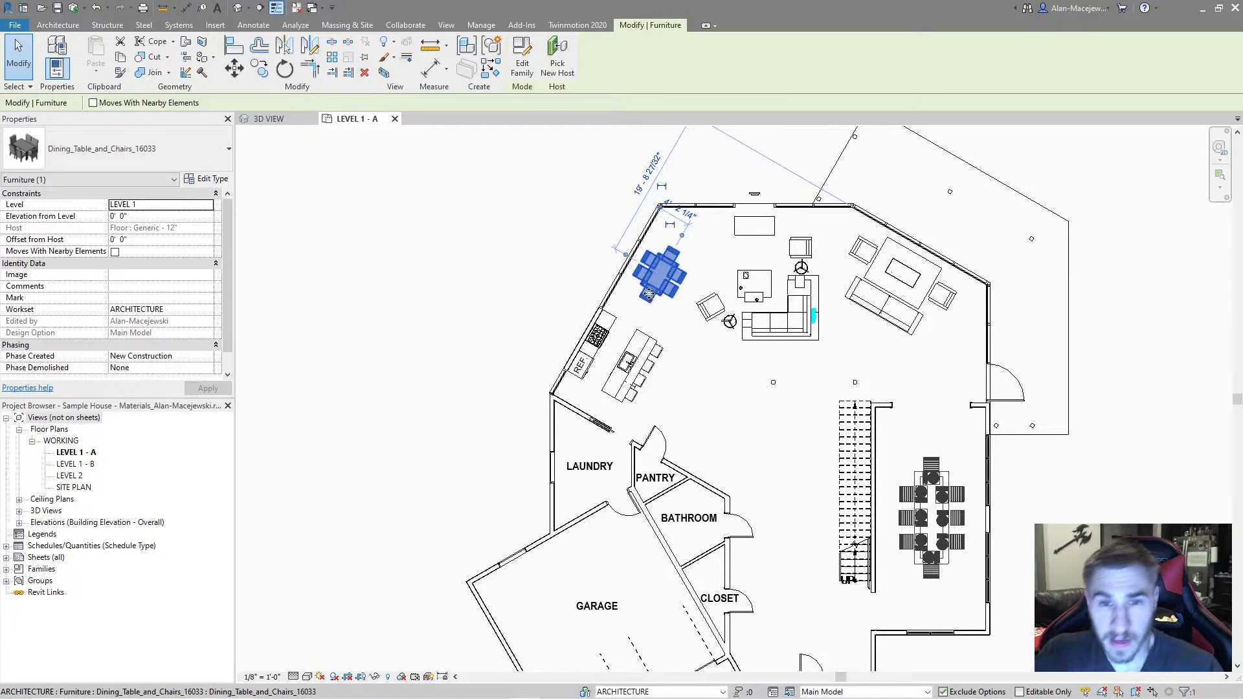
click(20, 26)
click(193, 317)
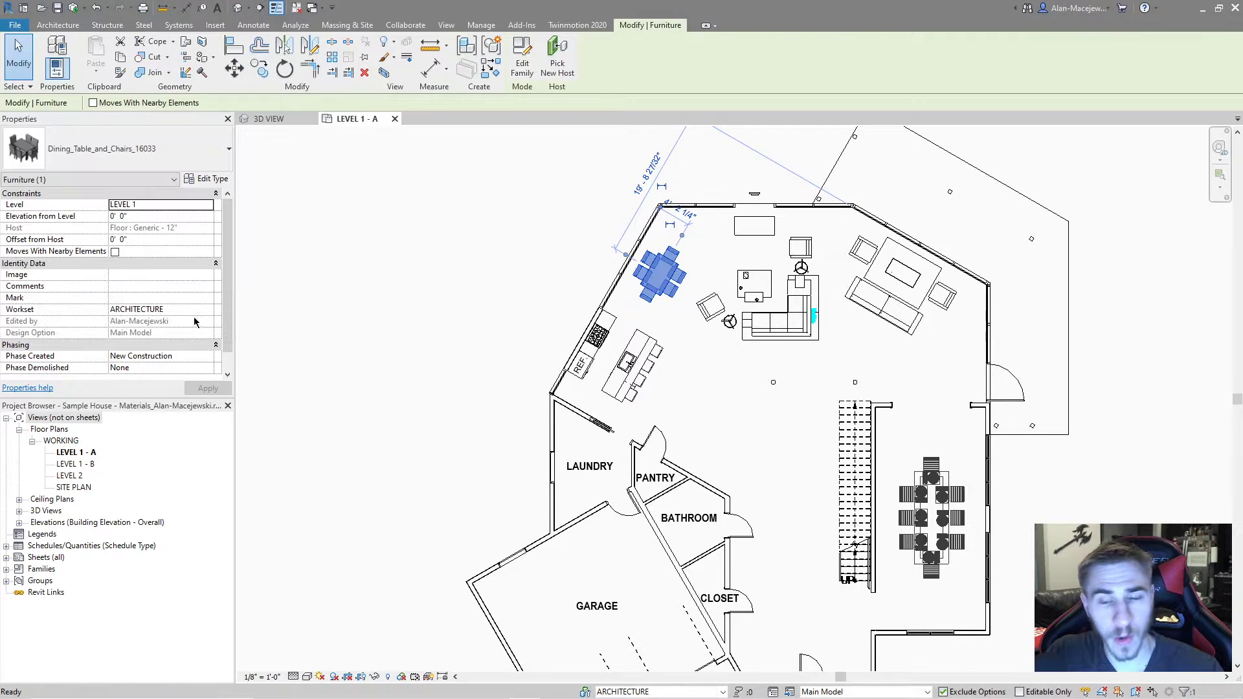
click(274, 189)
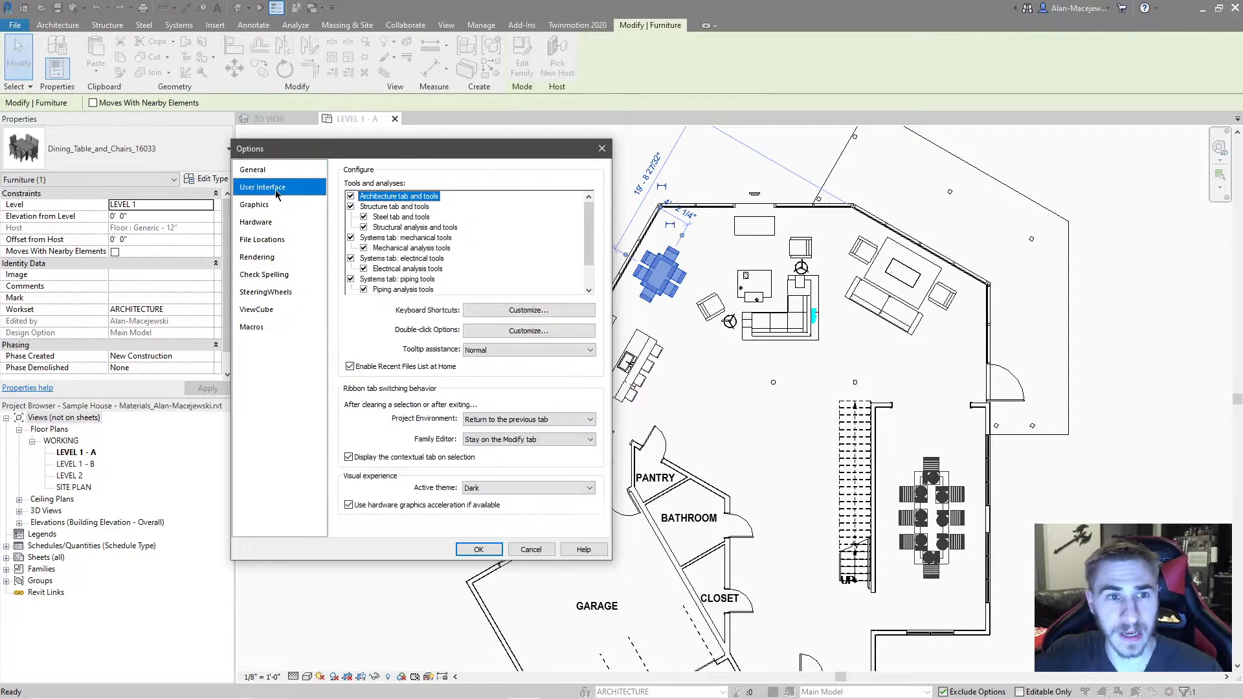
click(305, 205)
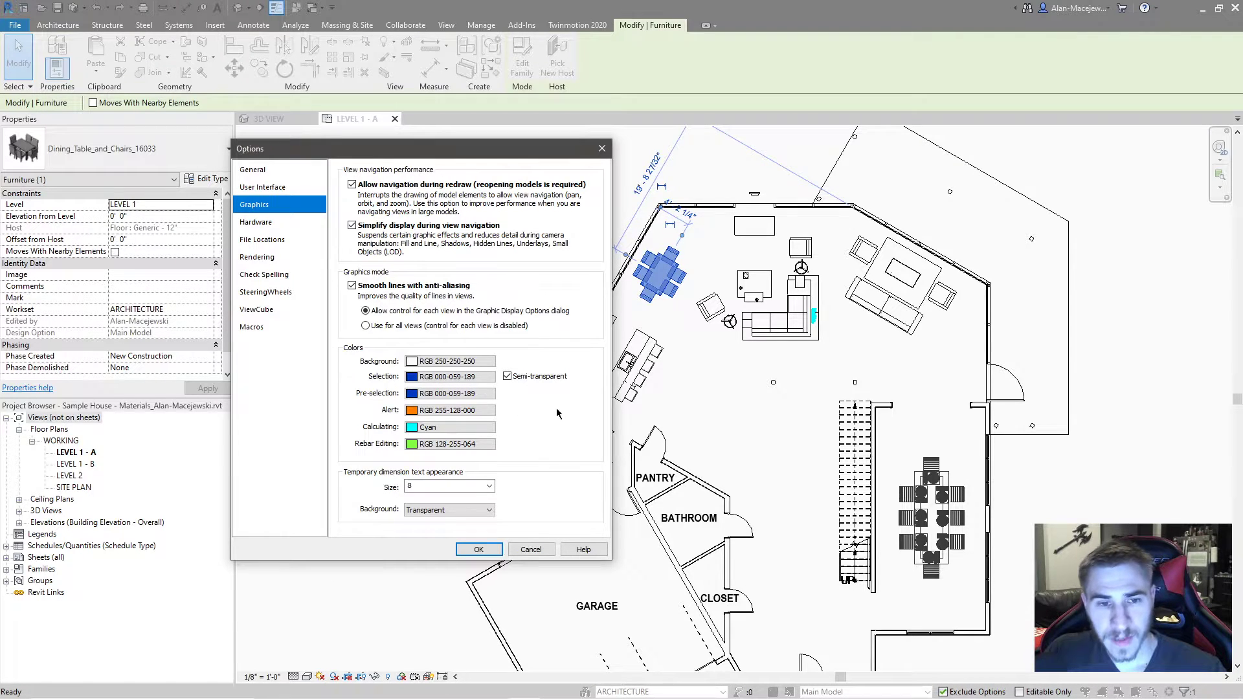
click(431, 394)
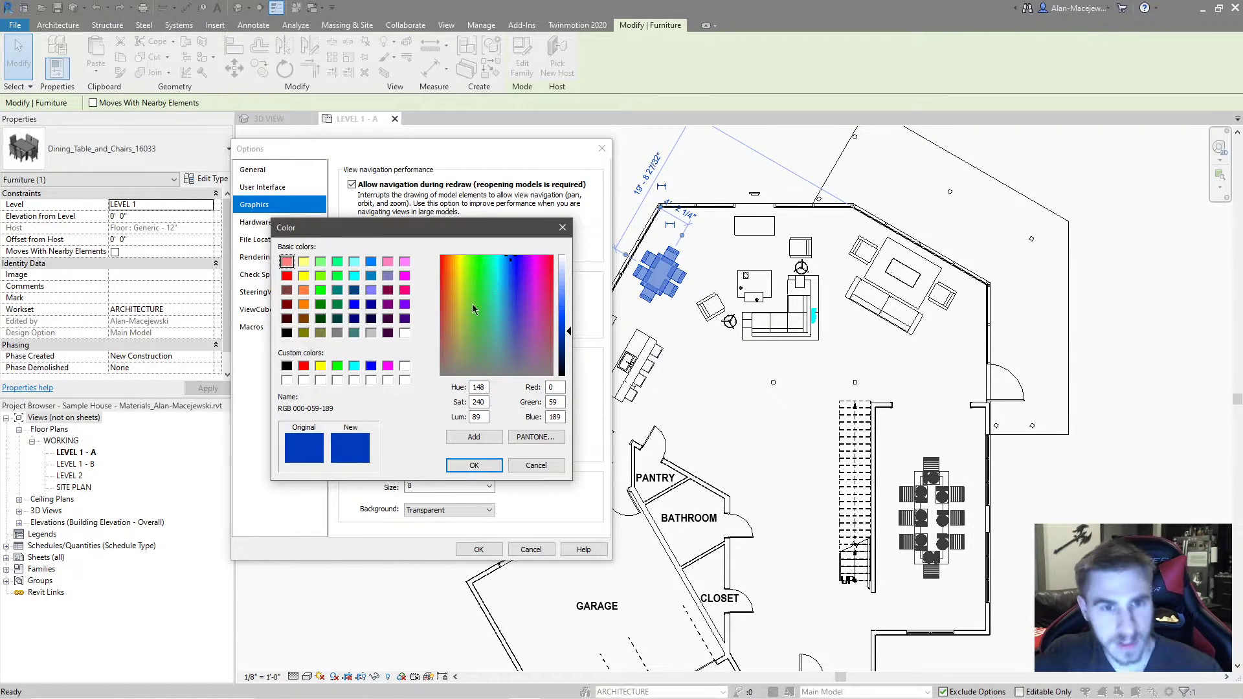
drag(523, 286, 516, 322)
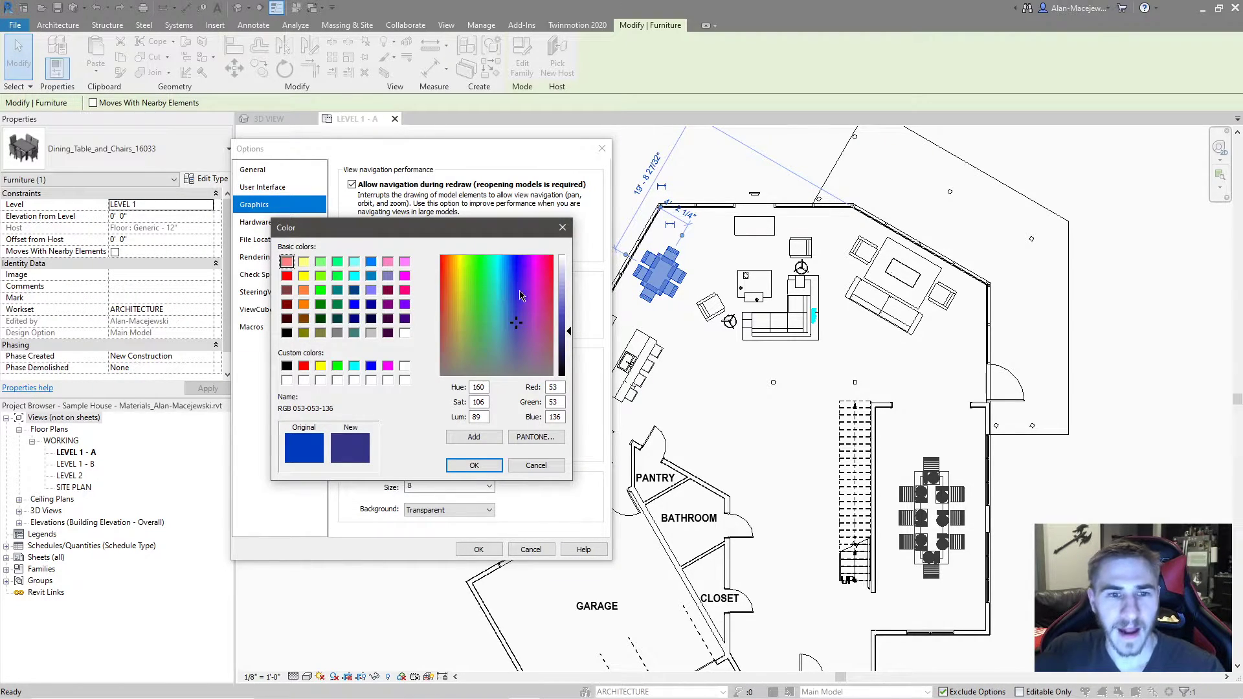
click(373, 263)
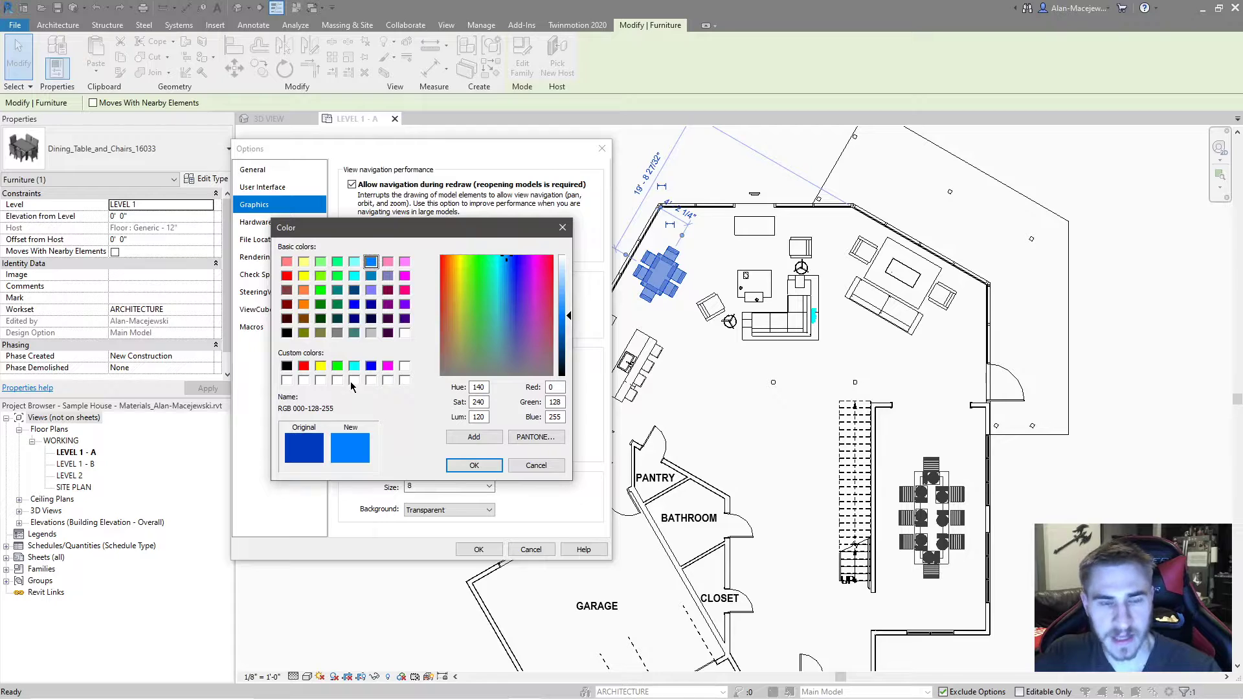
click(475, 466)
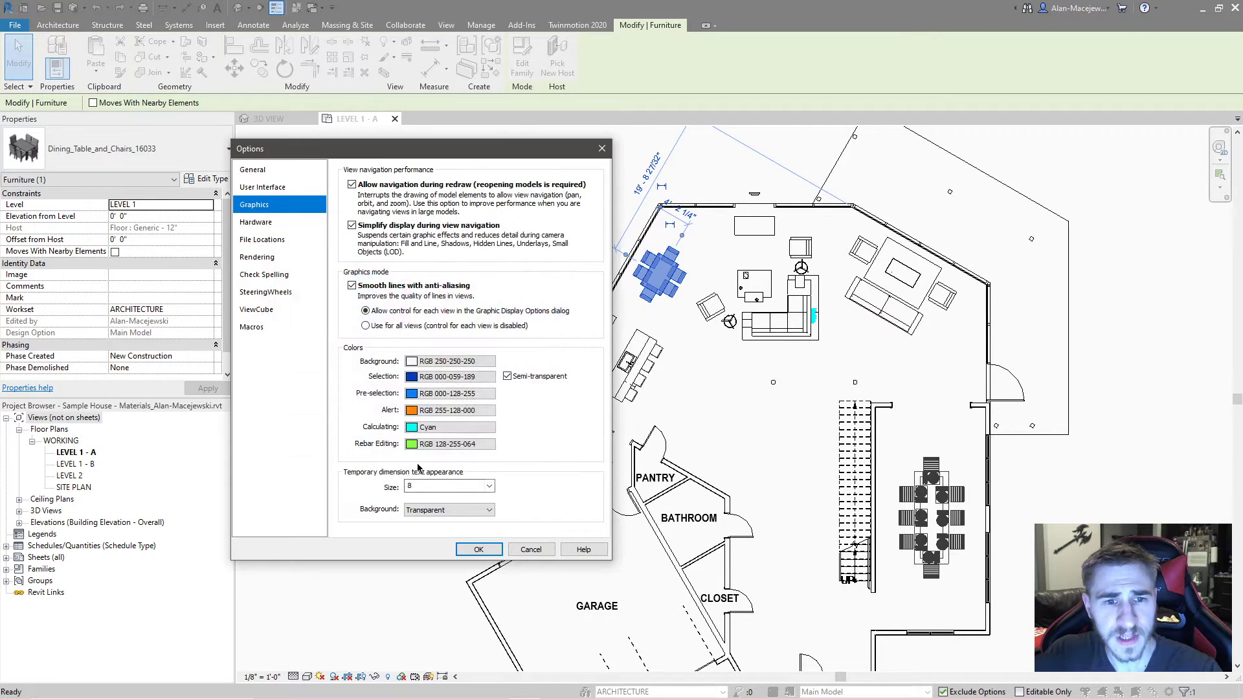
click(479, 549)
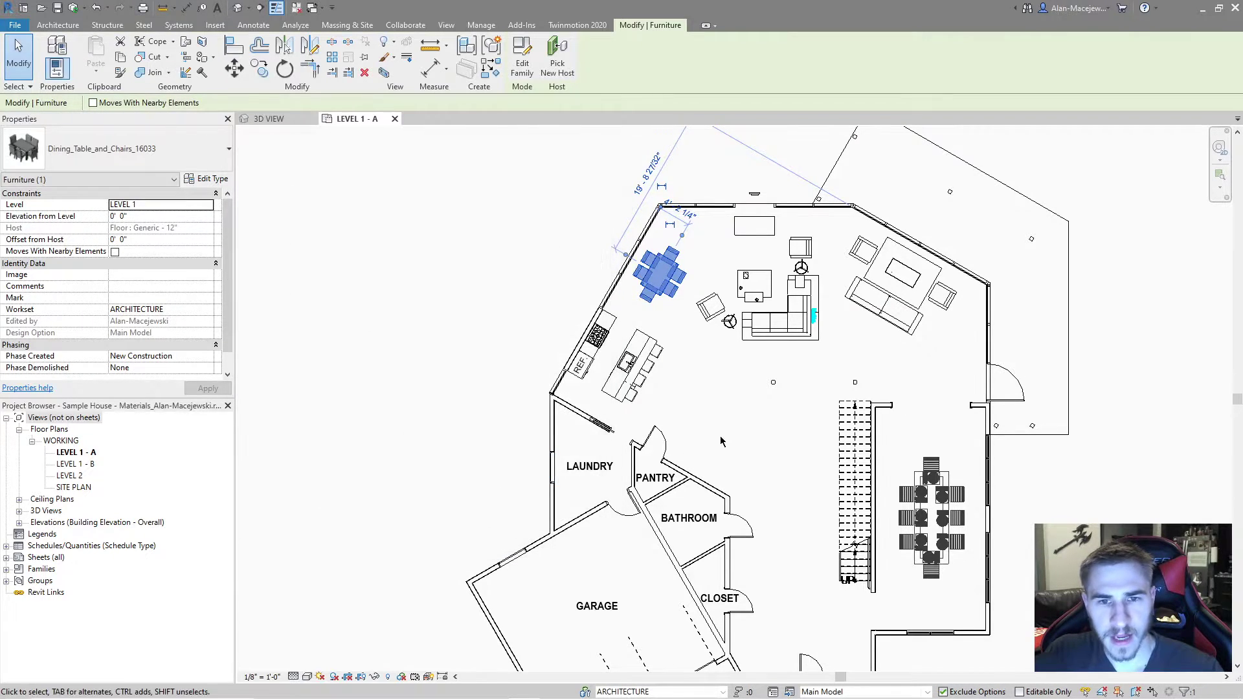
Step: Compare the selection and pre-selection highlights on the dining table and the adjacent curtain wall mullion in the floor plan
click(743, 439)
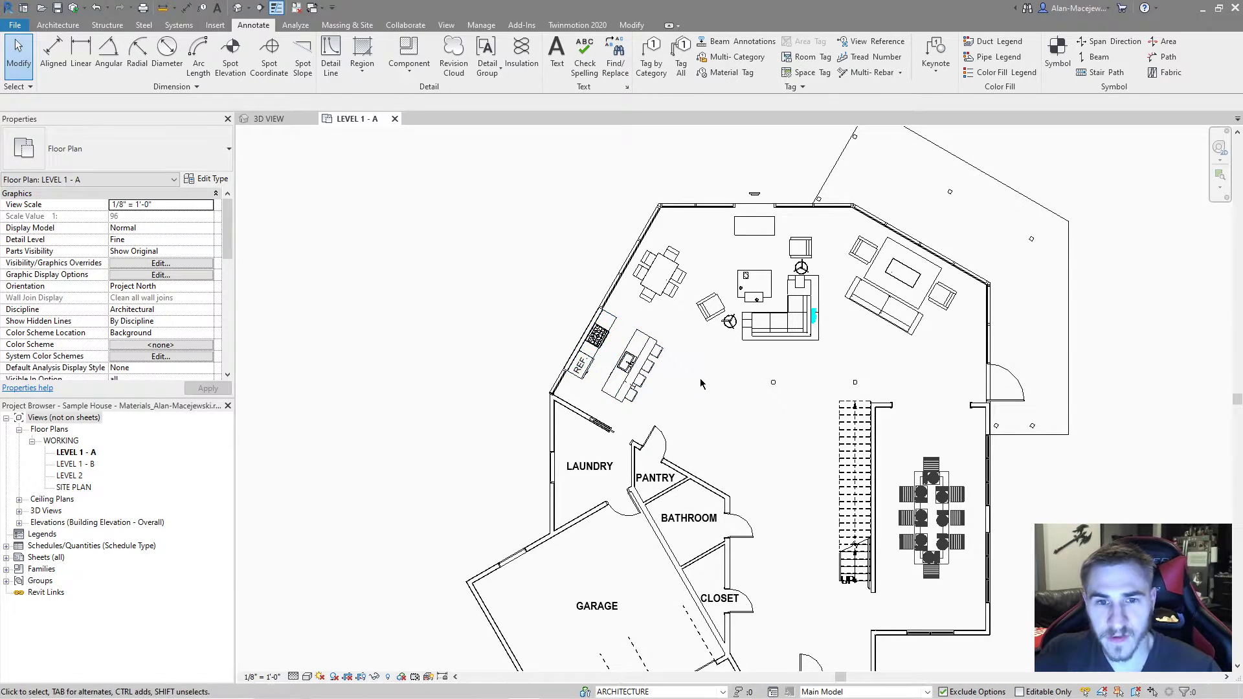
click(654, 270)
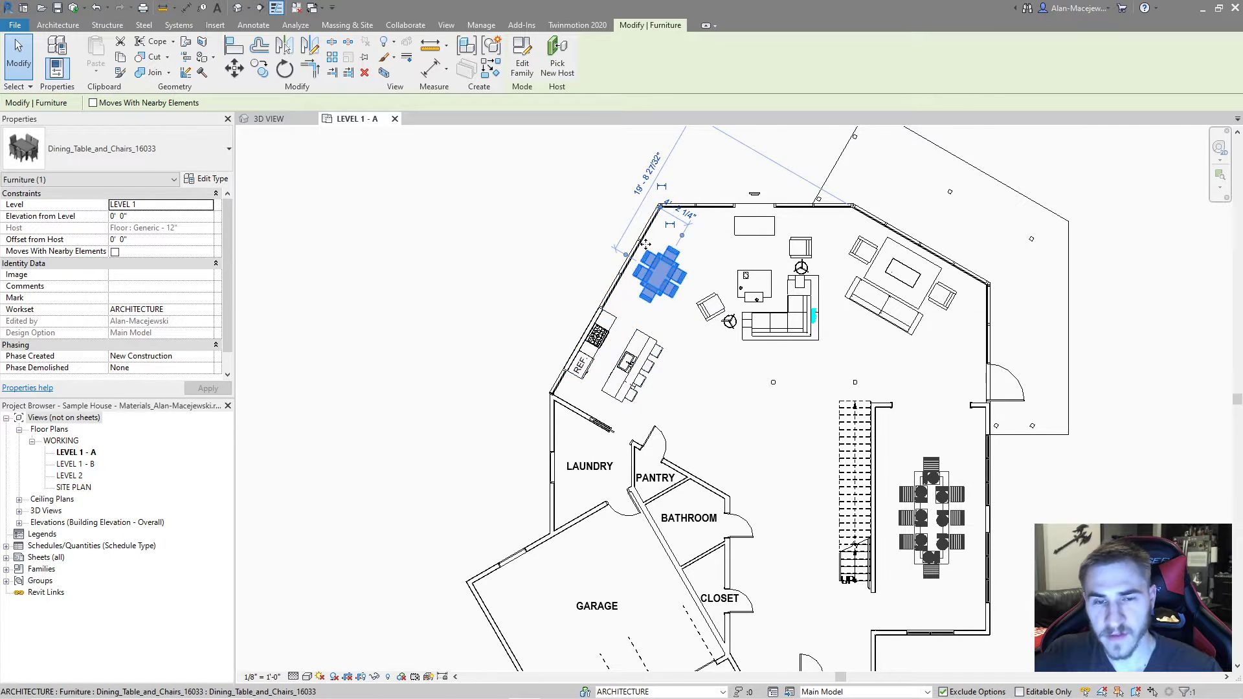
scroll(644, 246, up, 4)
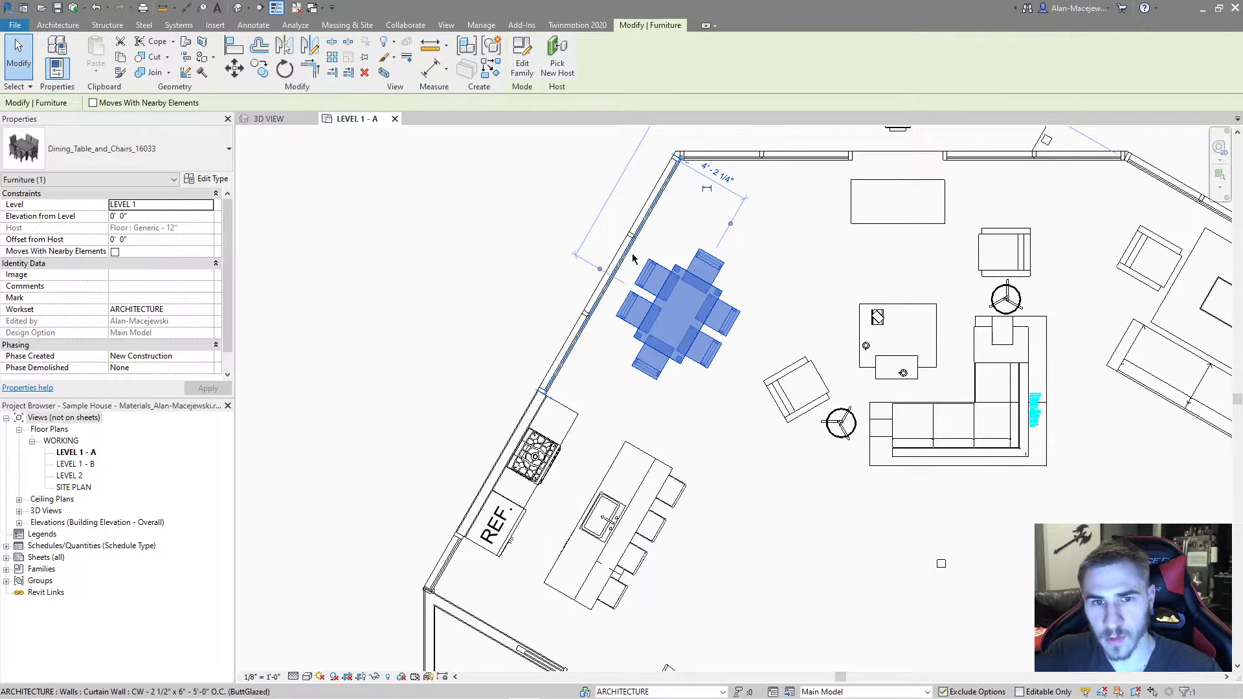
click(590, 299)
scroll(660, 297, up, 3)
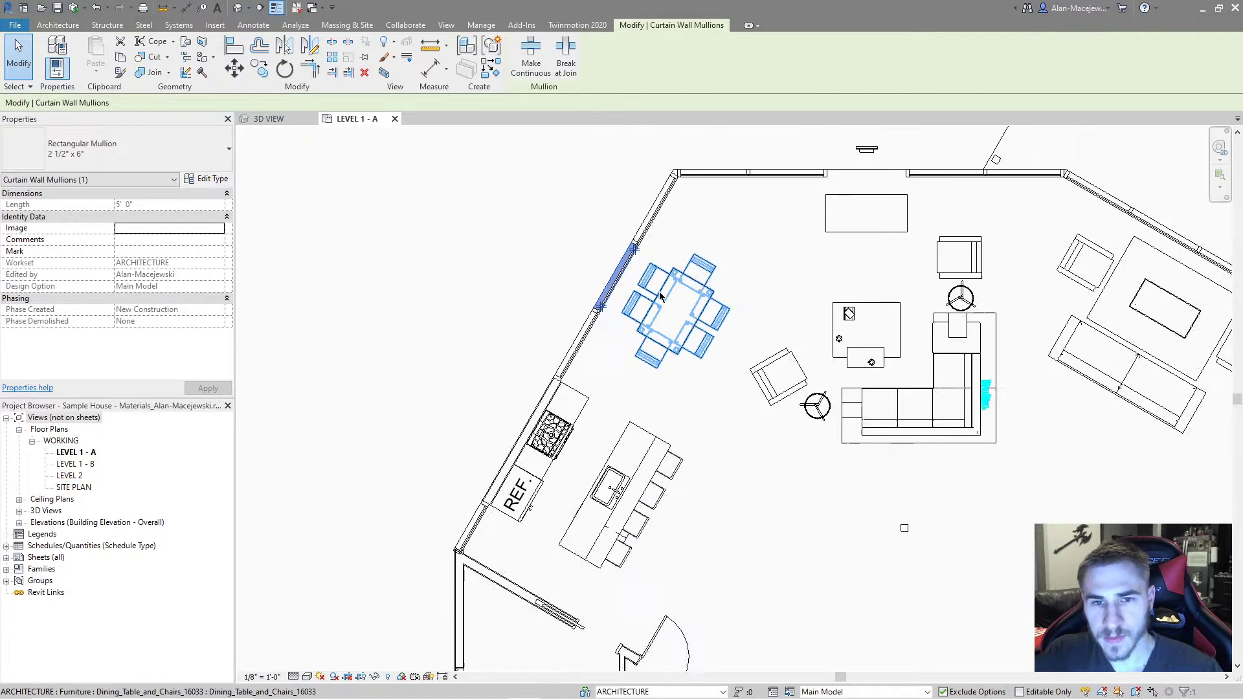
scroll(660, 297, up, 2)
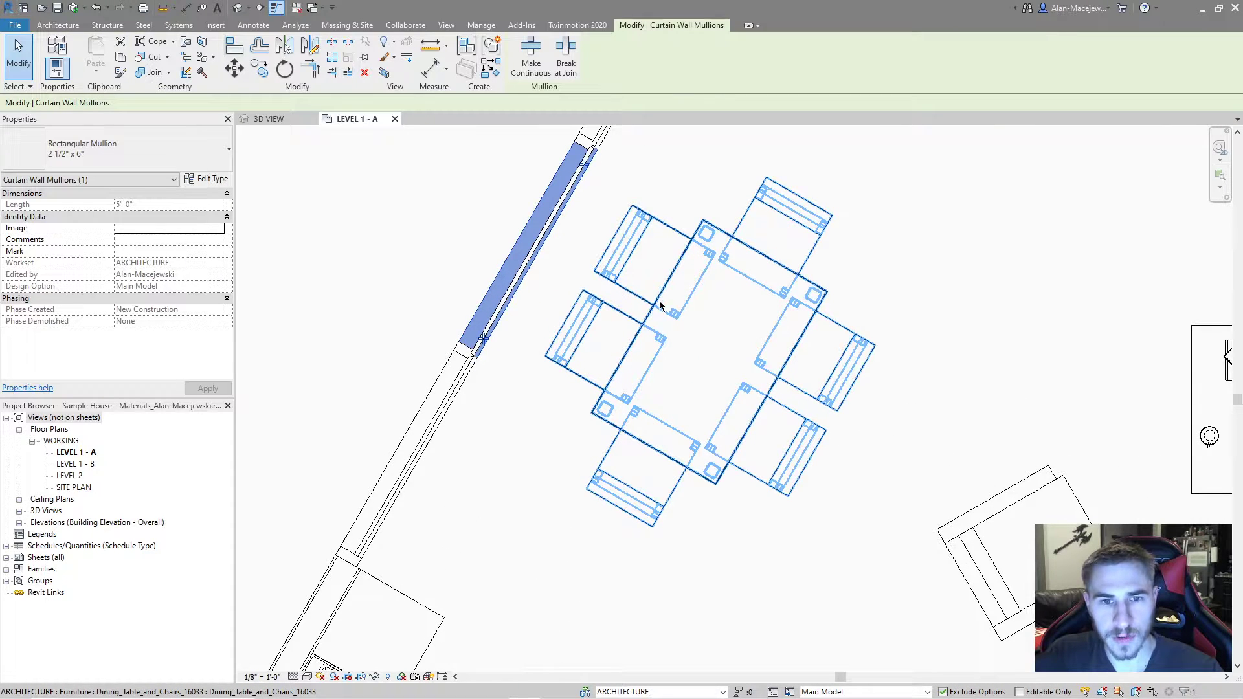
scroll(554, 388, down, 3)
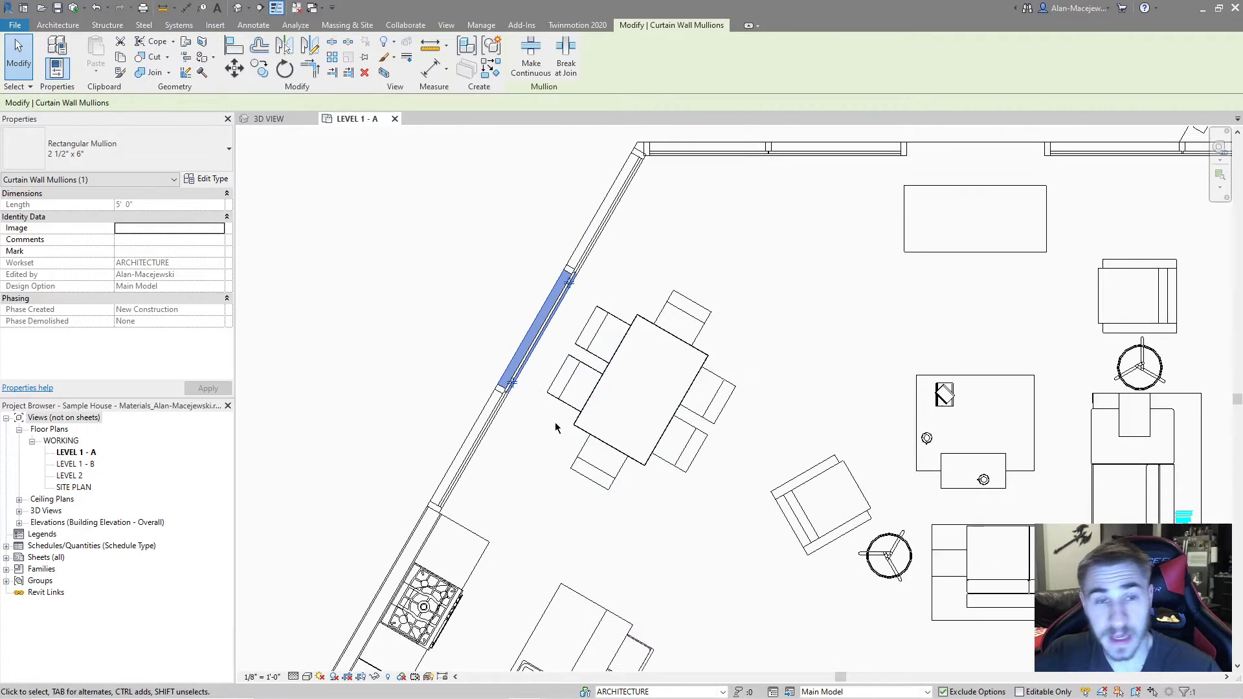
Step: Show the 3D view and examine the pre-selection highlight on the house's exterior walls
click(285, 118)
scroll(795, 580, up, 3)
scroll(793, 443, up, 2)
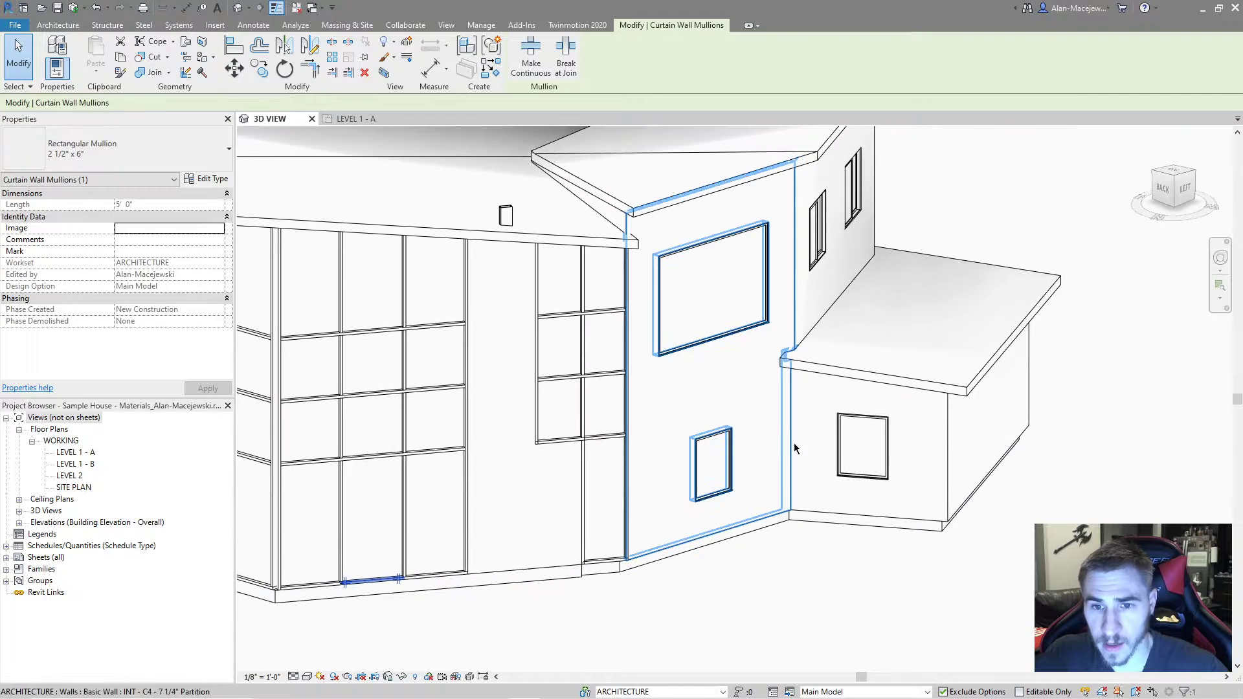
Step: Select the exterior wall beside the curtain wall for reference, and set the selection color to RGB 000-128-255 in the graphics options
click(790, 439)
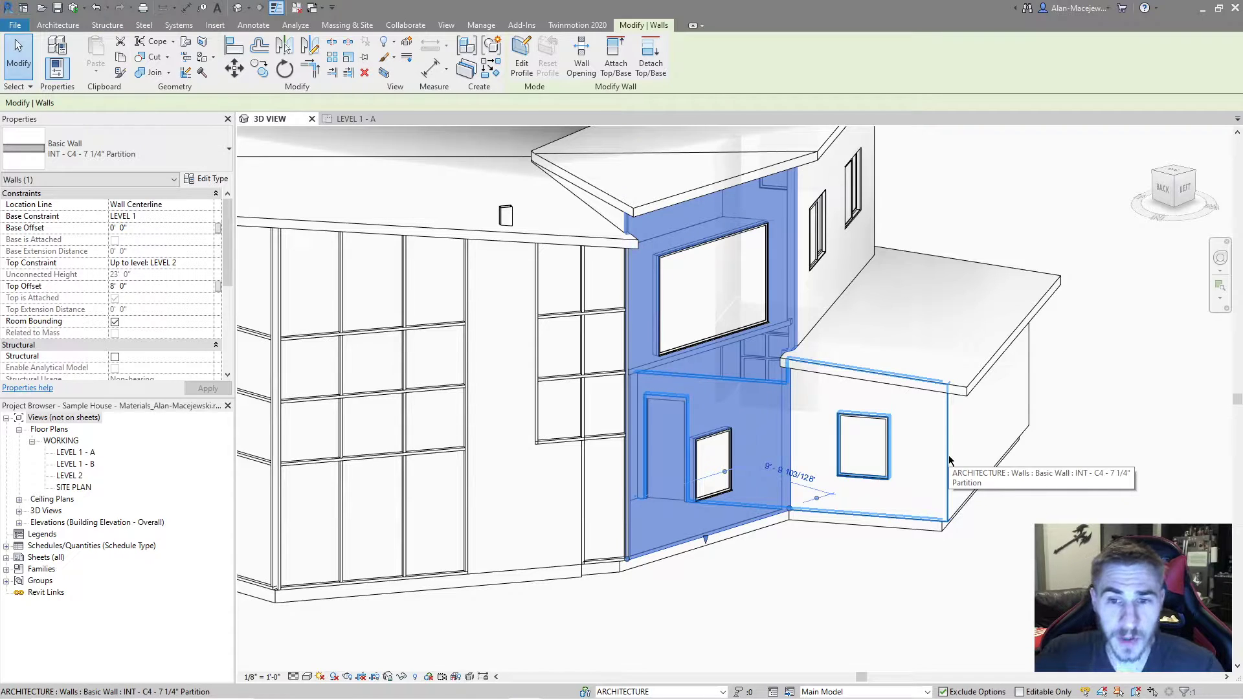
click(15, 26)
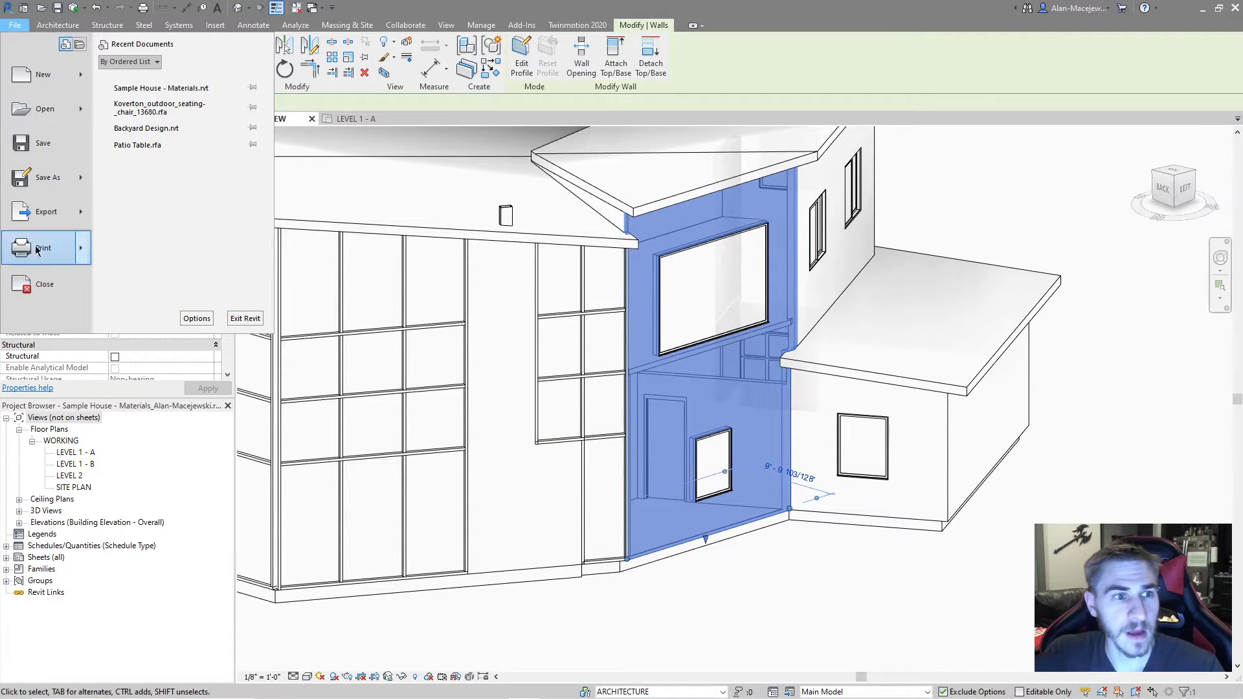
click(194, 320)
click(279, 200)
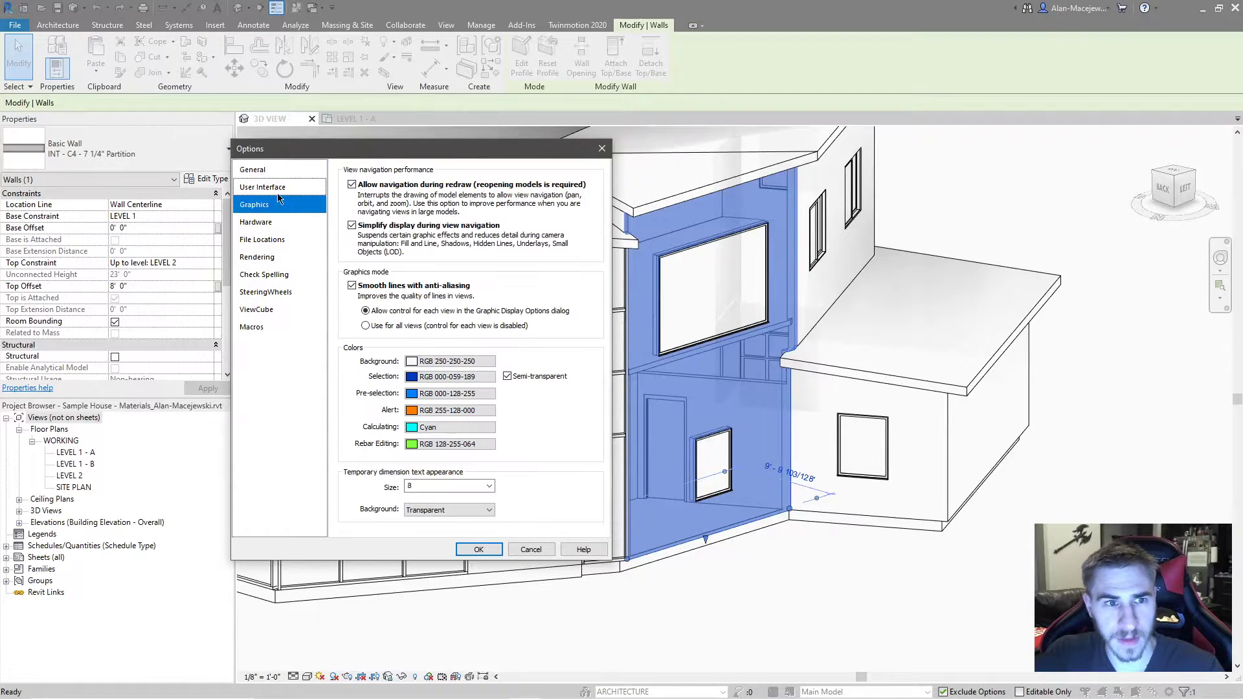
click(451, 383)
click(378, 262)
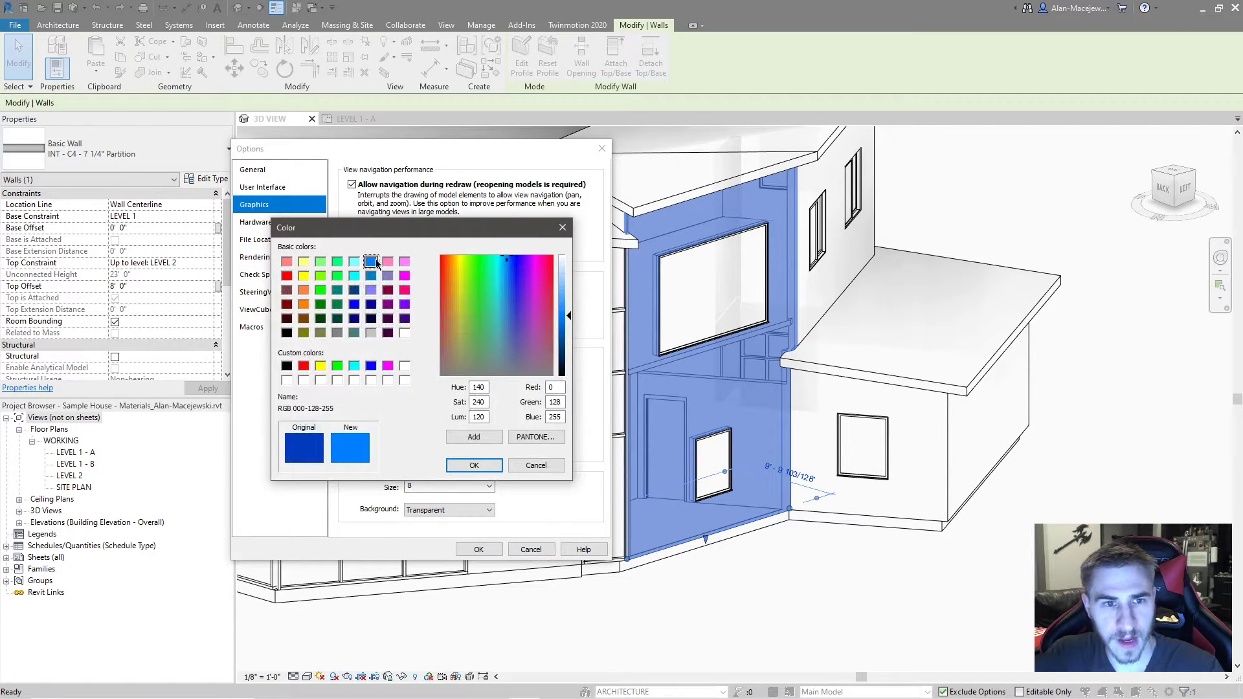
click(489, 467)
Step: Set the pre-selection color to the basic Blue and apply the graphics options
click(446, 395)
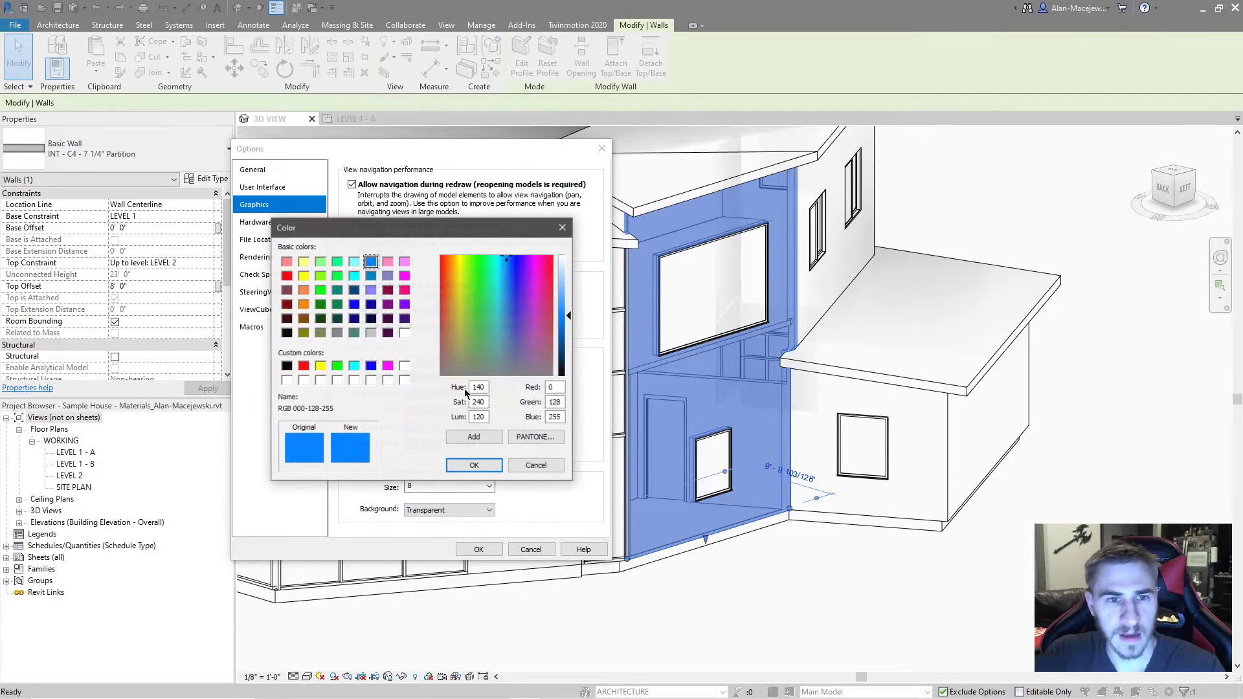
click(370, 276)
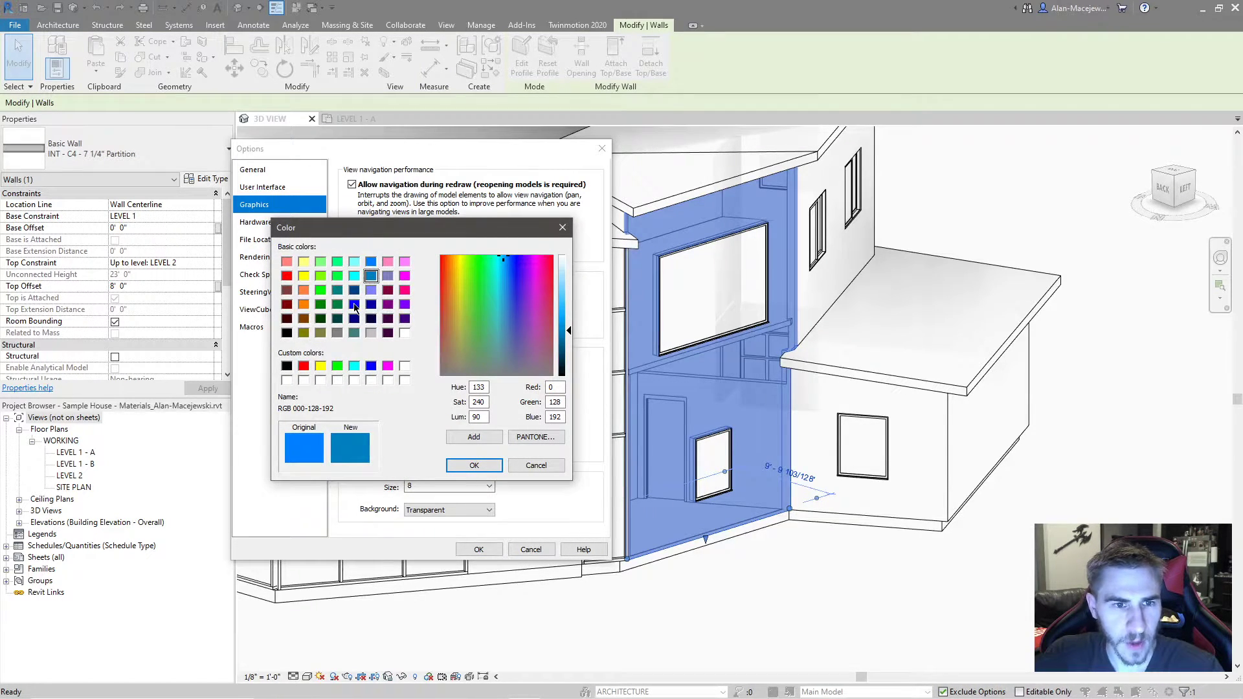
click(354, 305)
click(474, 465)
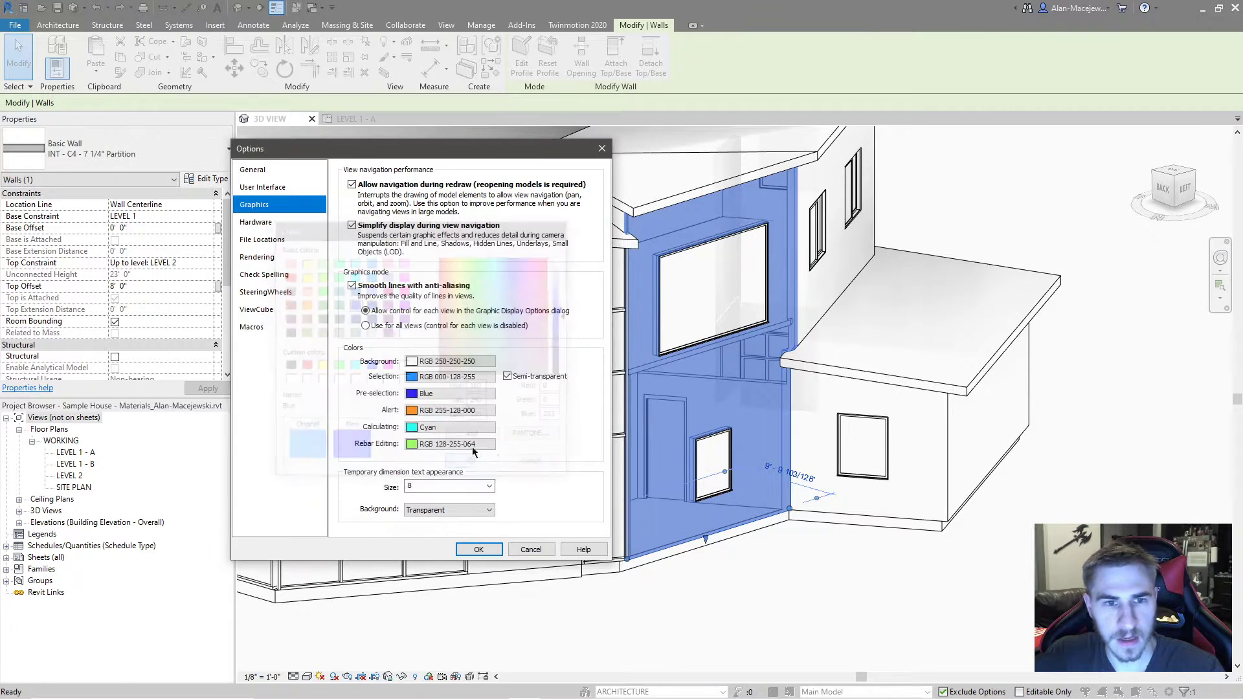
click(491, 547)
Step: Compare the new selection and pre-selection highlights on the house's exterior wall and window in the 3D view
click(907, 596)
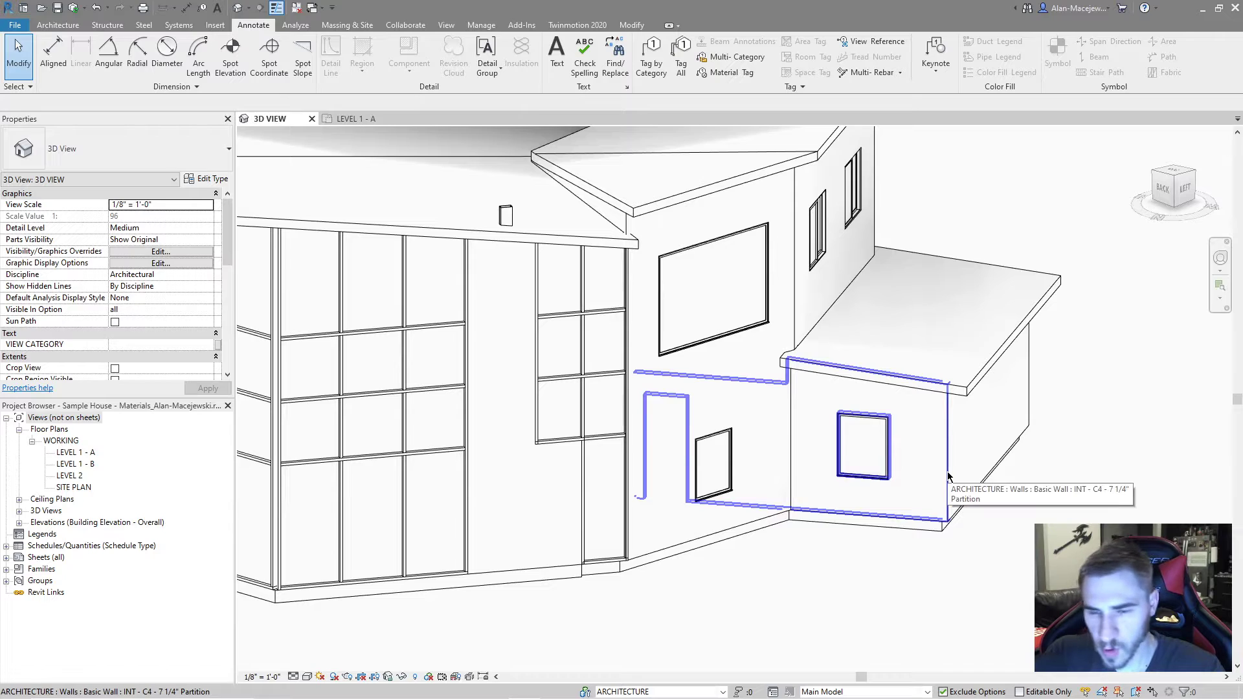
click(769, 400)
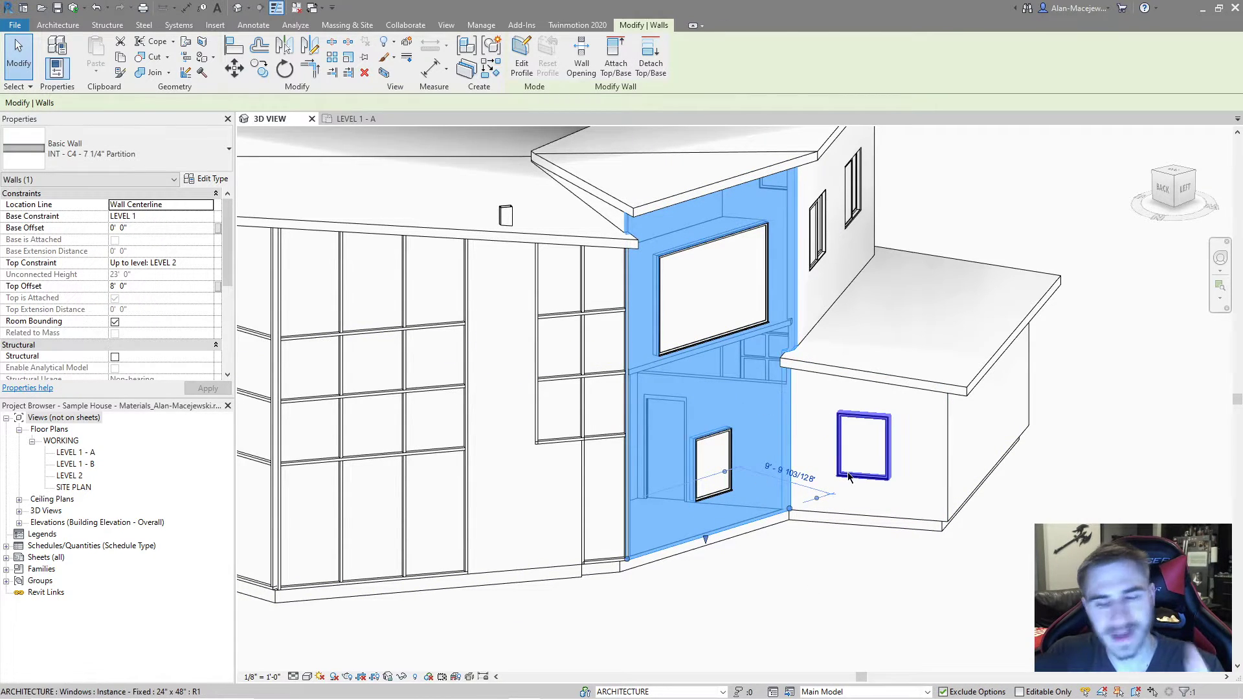
click(700, 617)
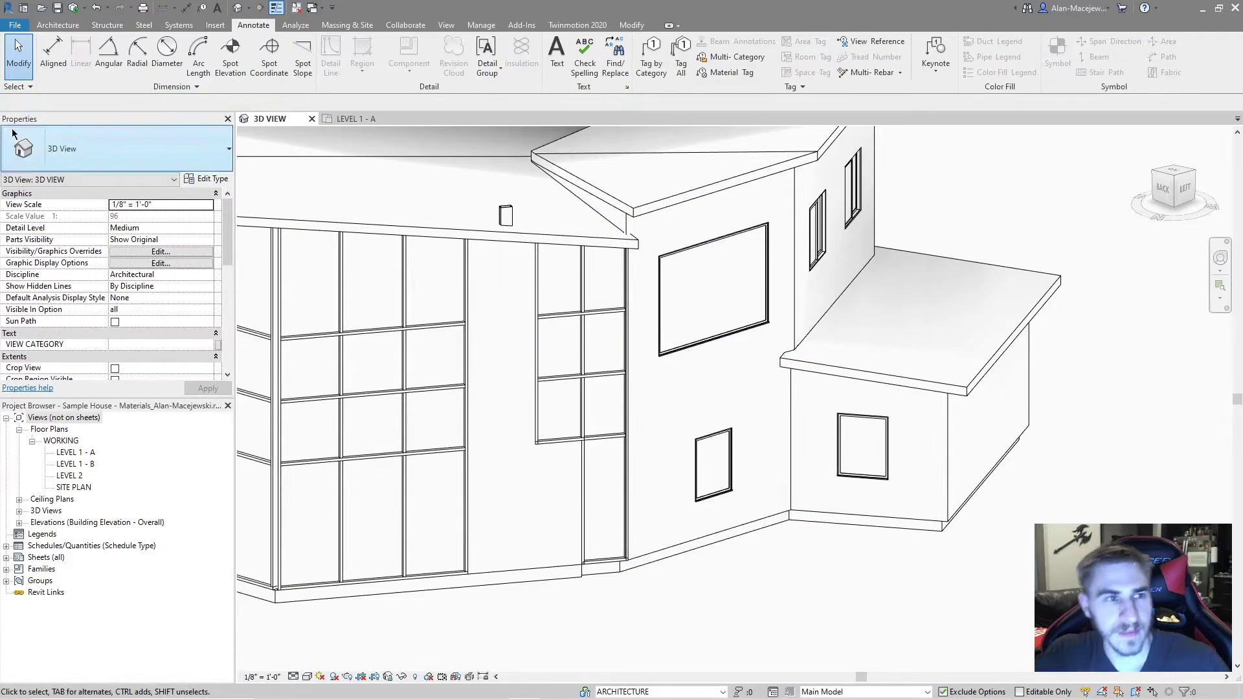
Step: Try Blue as the selection color in the graphics options
click(14, 25)
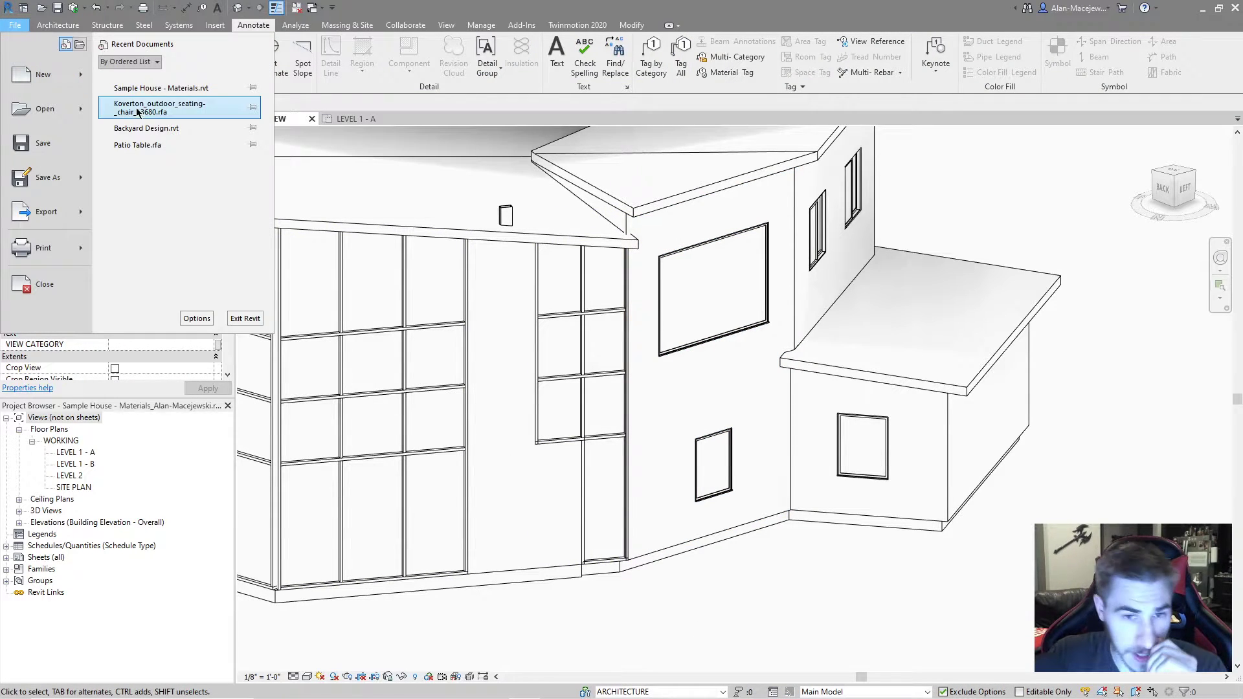
click(196, 318)
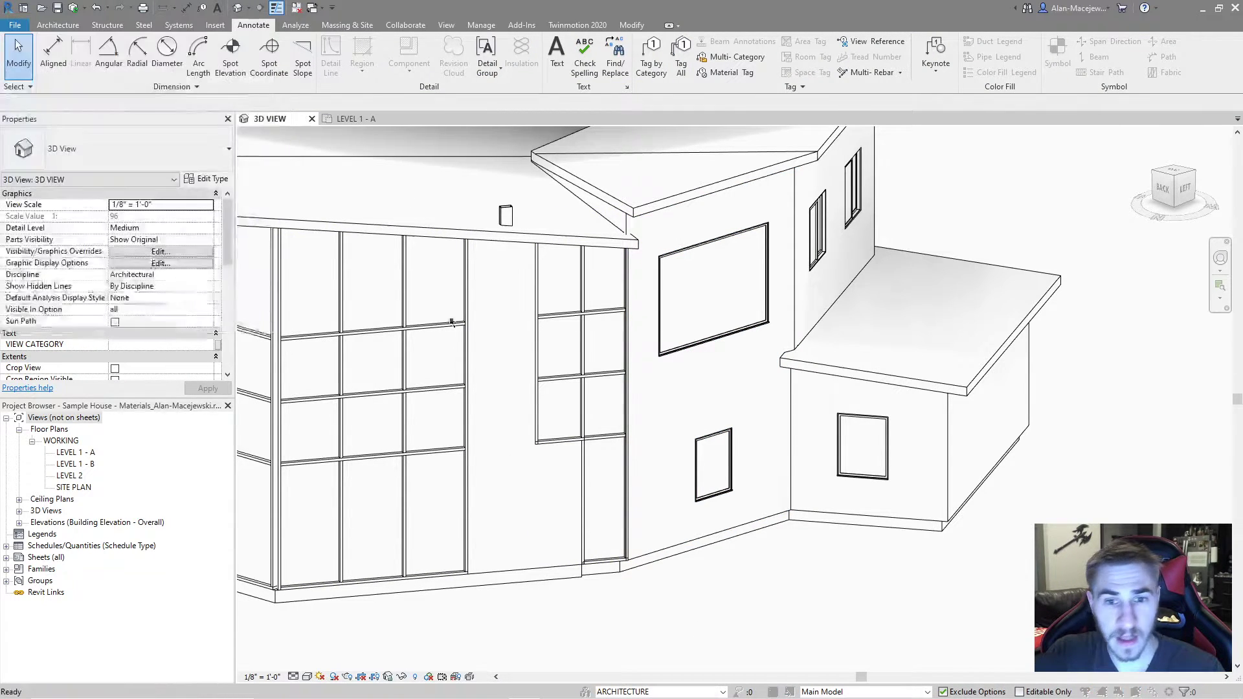
click(272, 203)
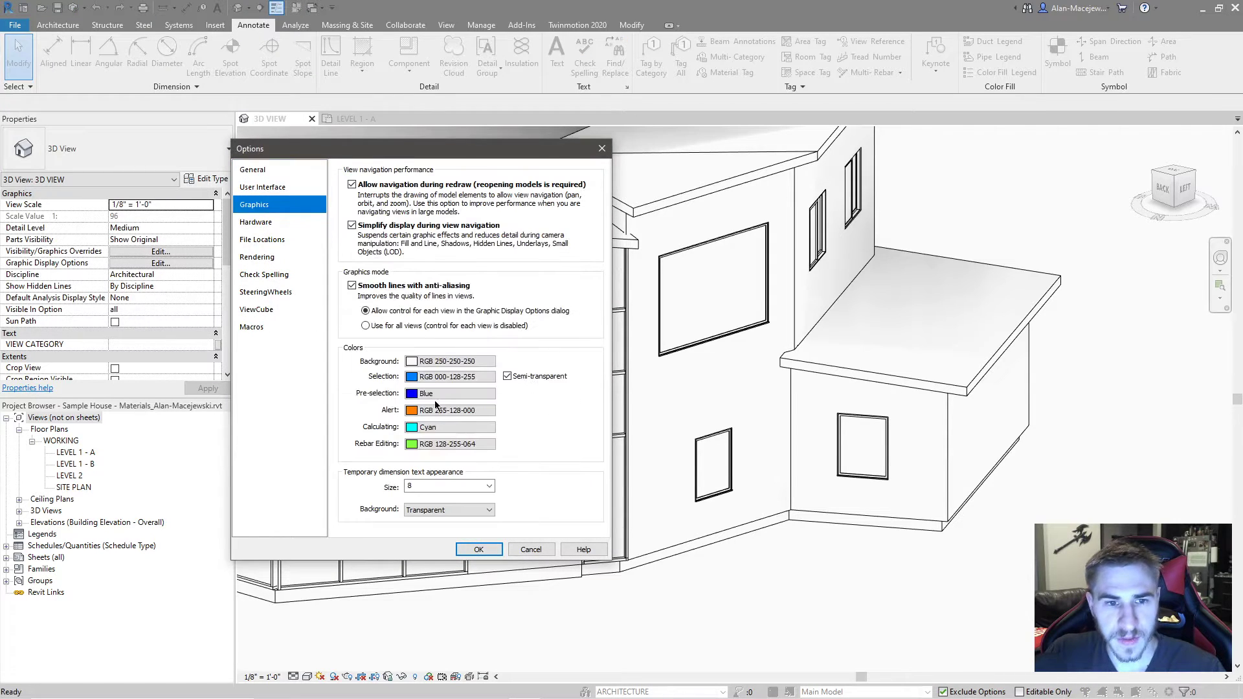
click(484, 377)
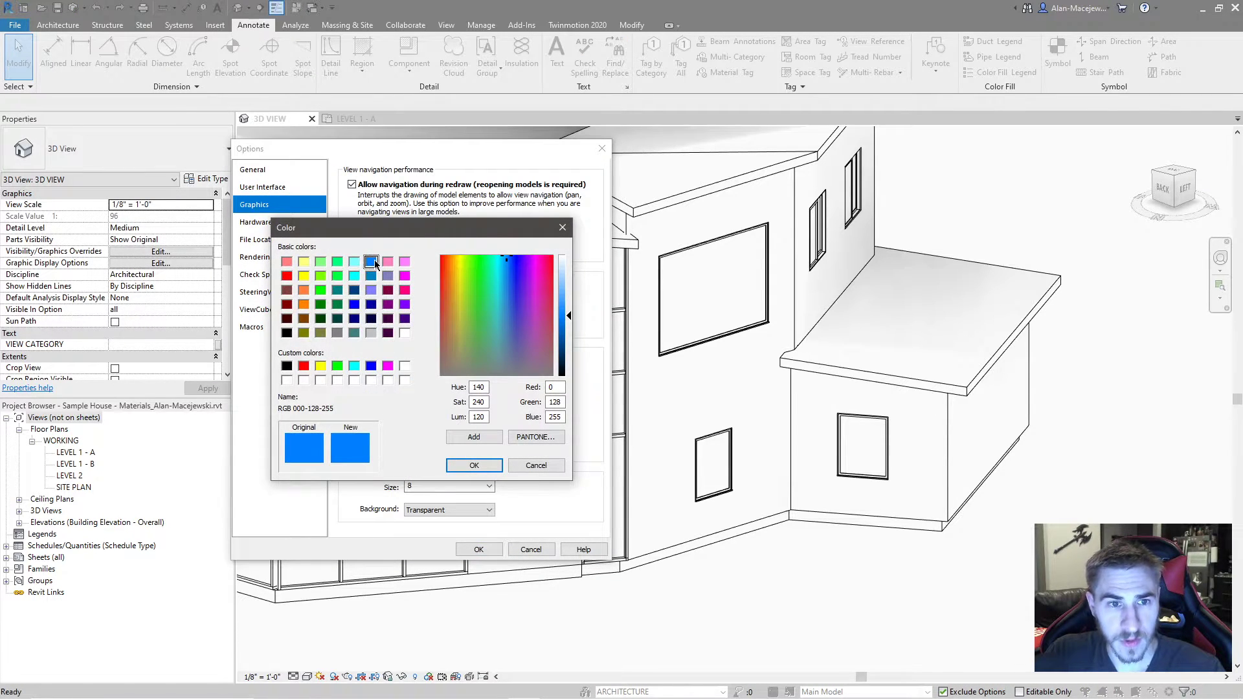
click(355, 304)
click(474, 465)
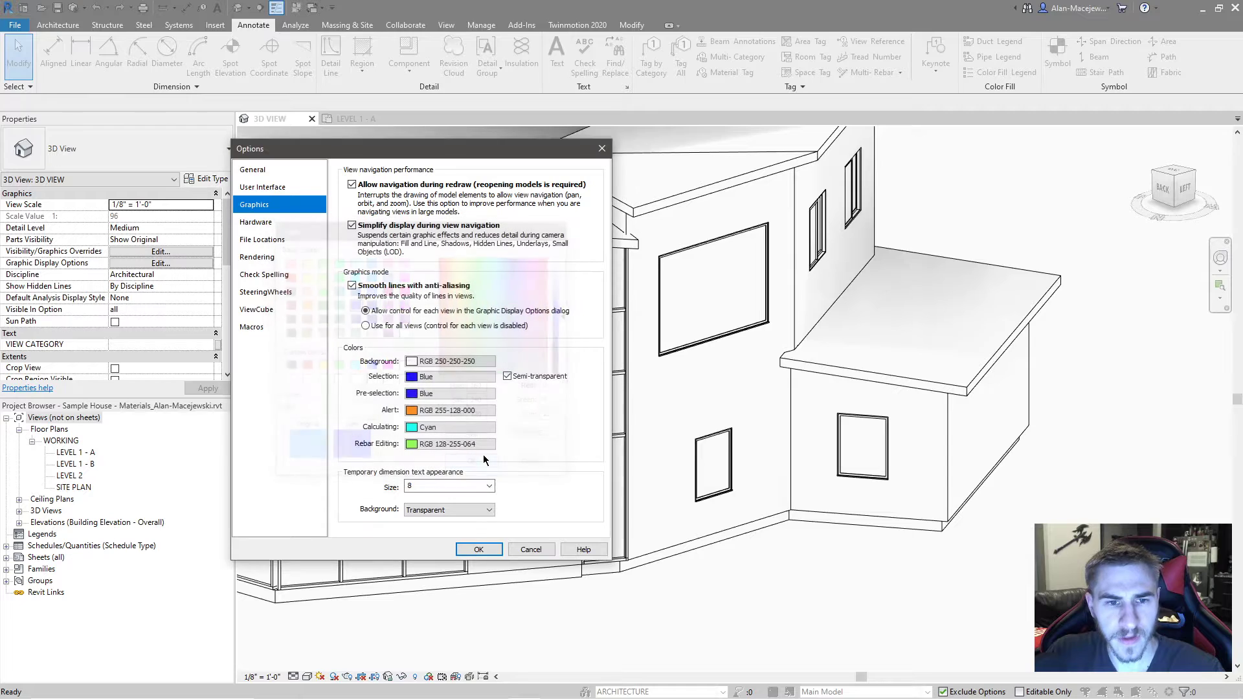
Step: Return the selection color to RGB 000-128-255 and apply the graphics options
click(449, 373)
click(371, 261)
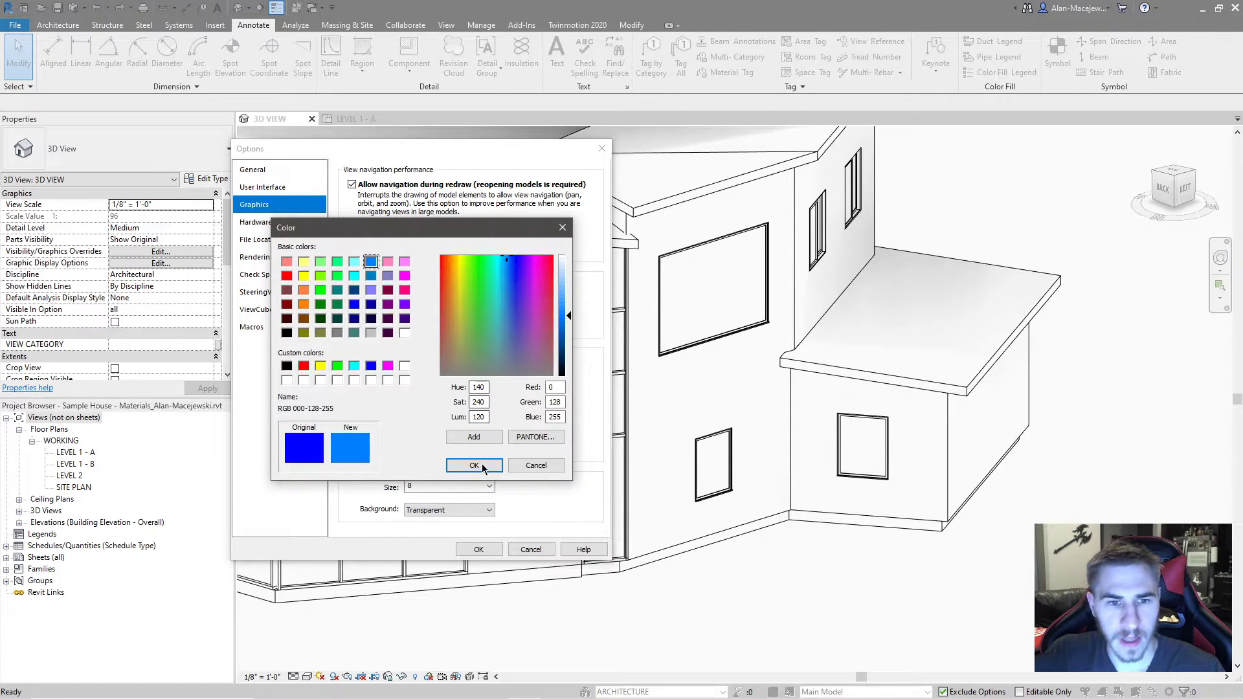
click(536, 465)
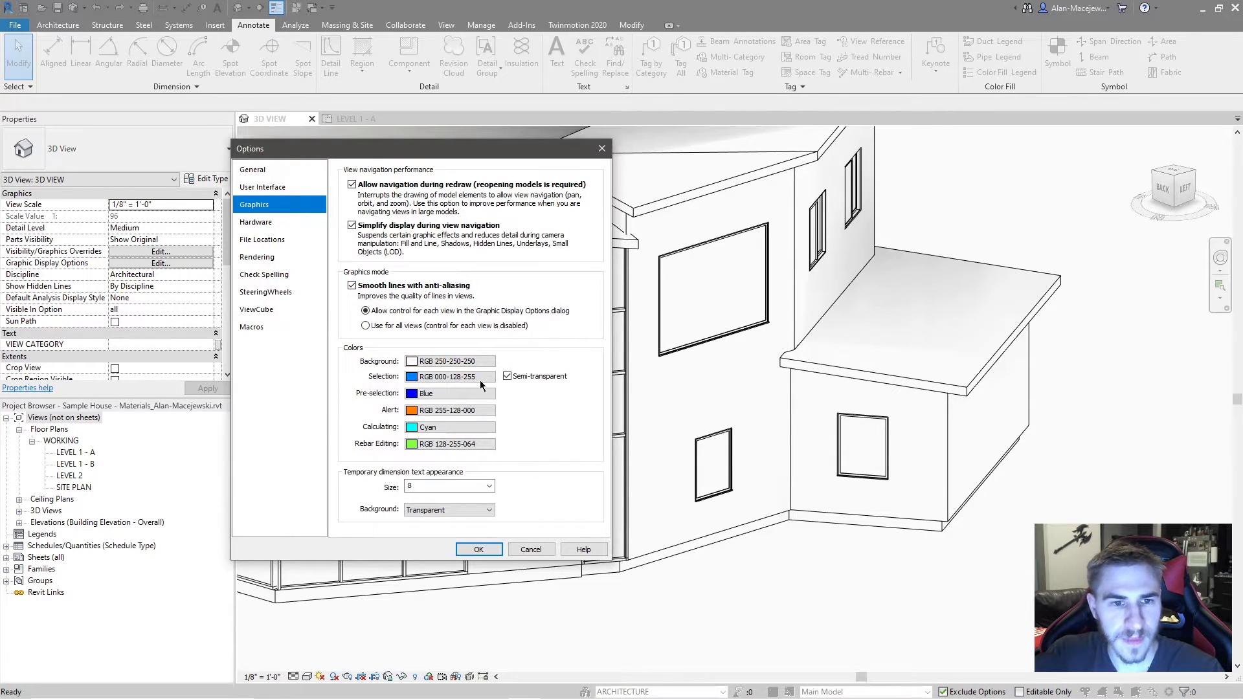
click(444, 377)
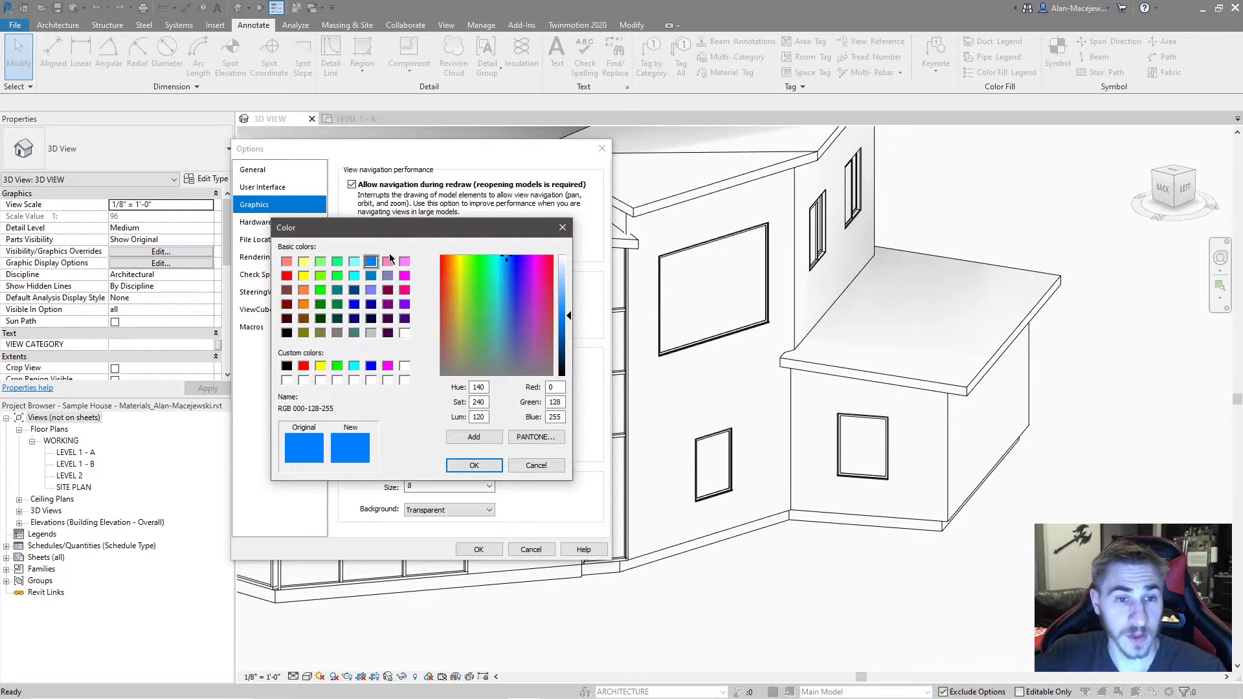
click(461, 471)
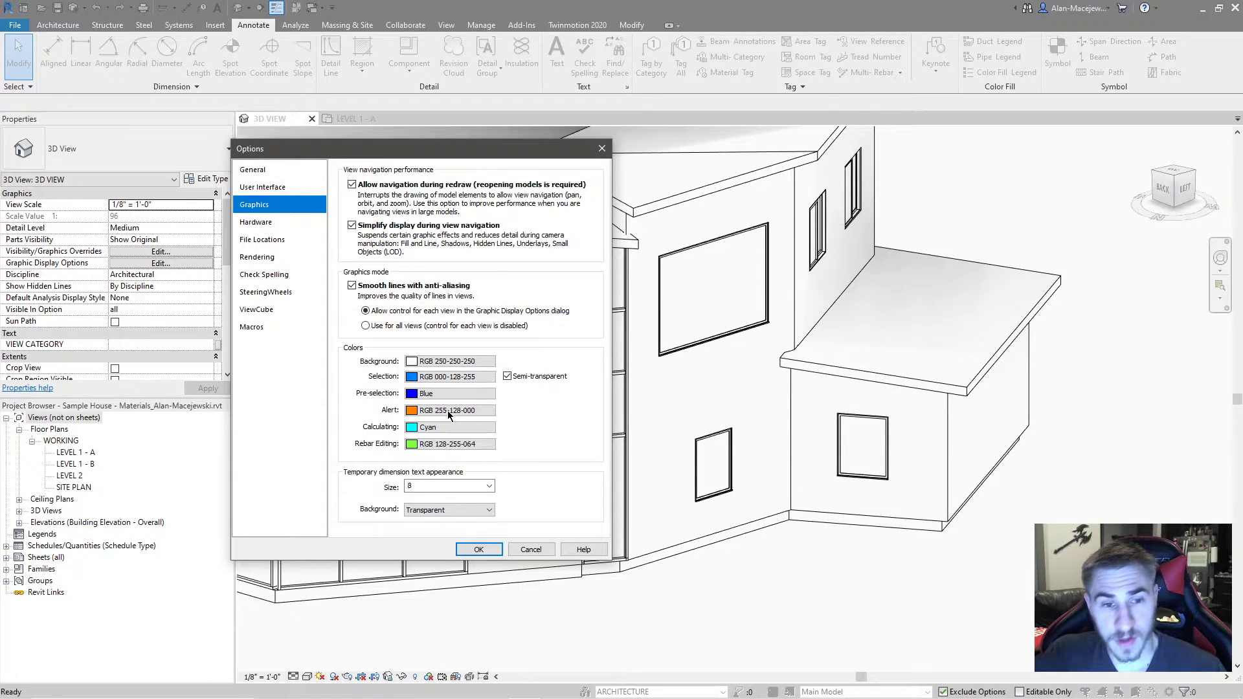
click(476, 549)
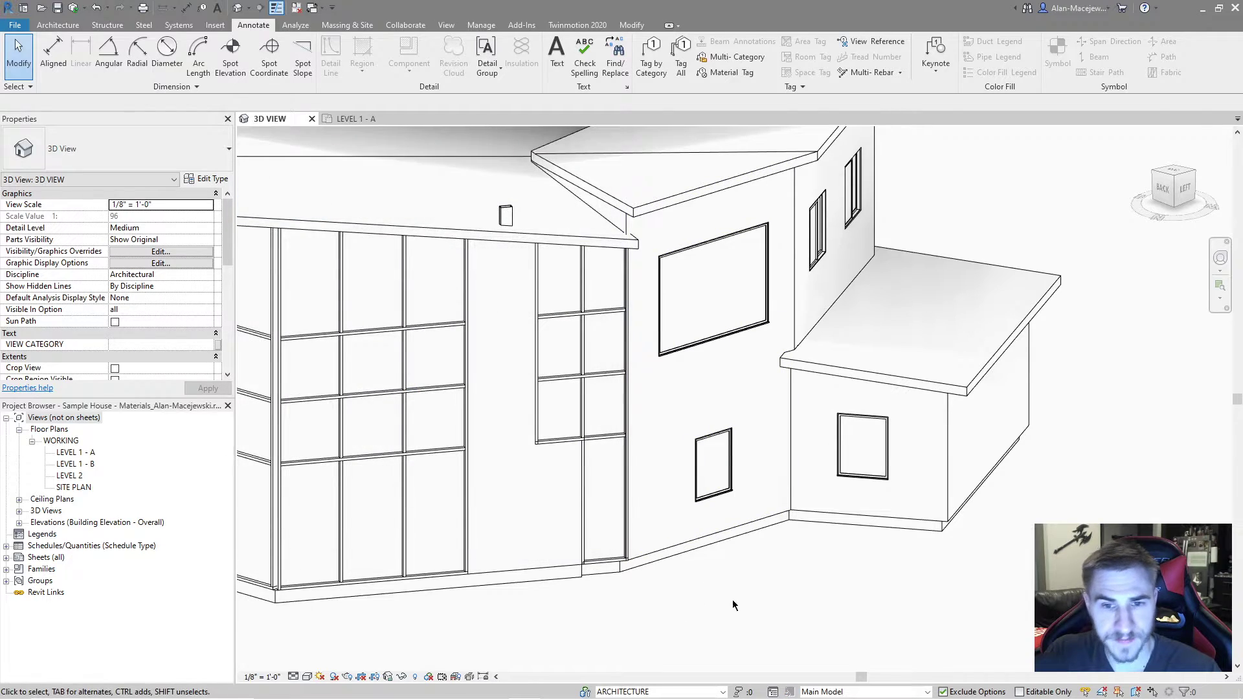
Step: Show the LEVEL 1 - A floor plan and check the pre-selection highlight on the dining table and chairs
click(347, 121)
scroll(701, 273, down, 3)
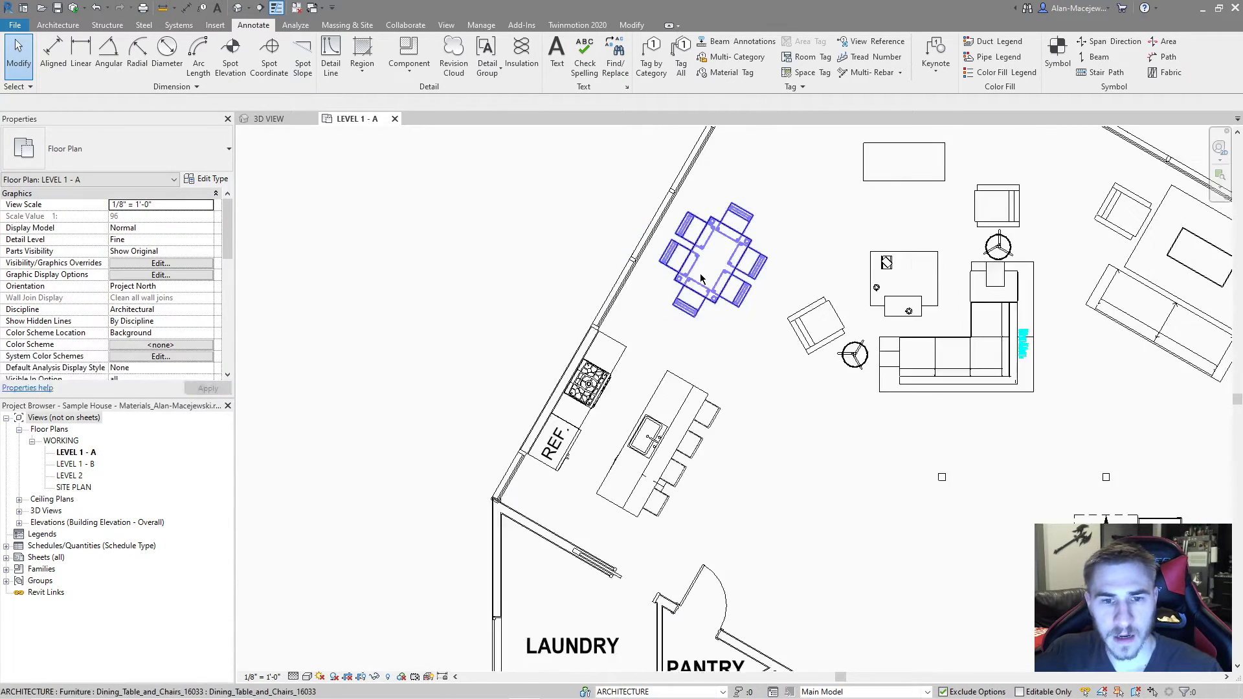
scroll(700, 273, down, 2)
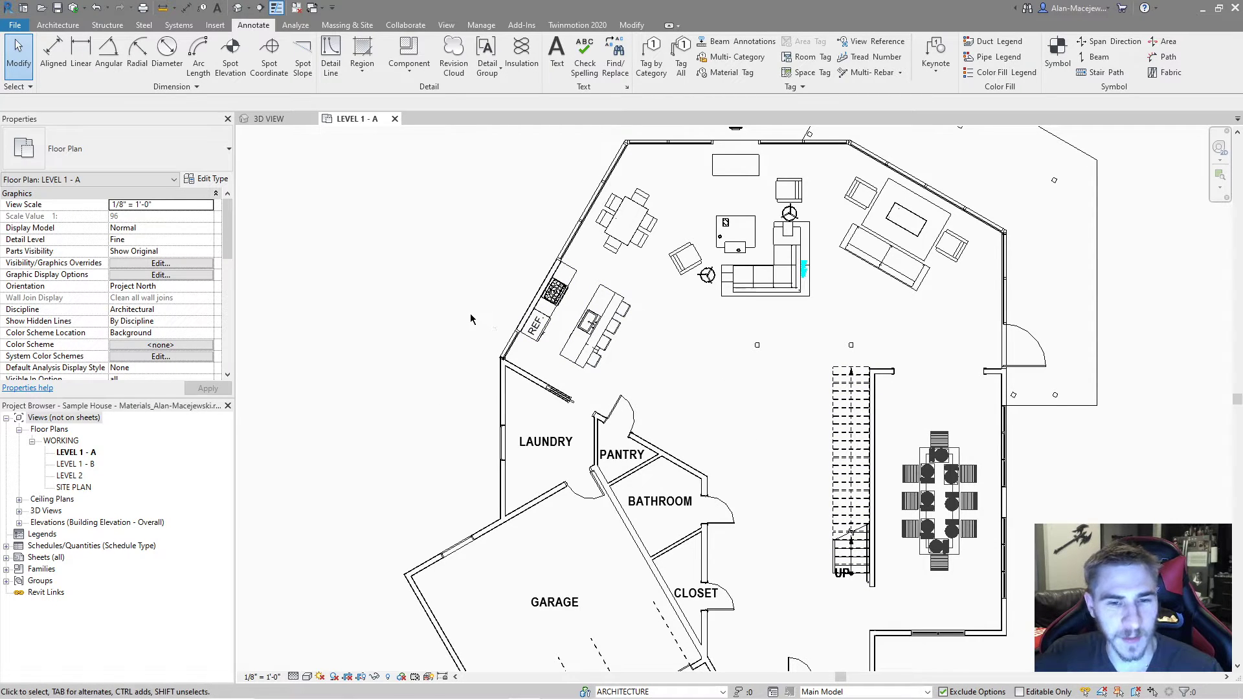
middle_drag(421, 376, 436, 318)
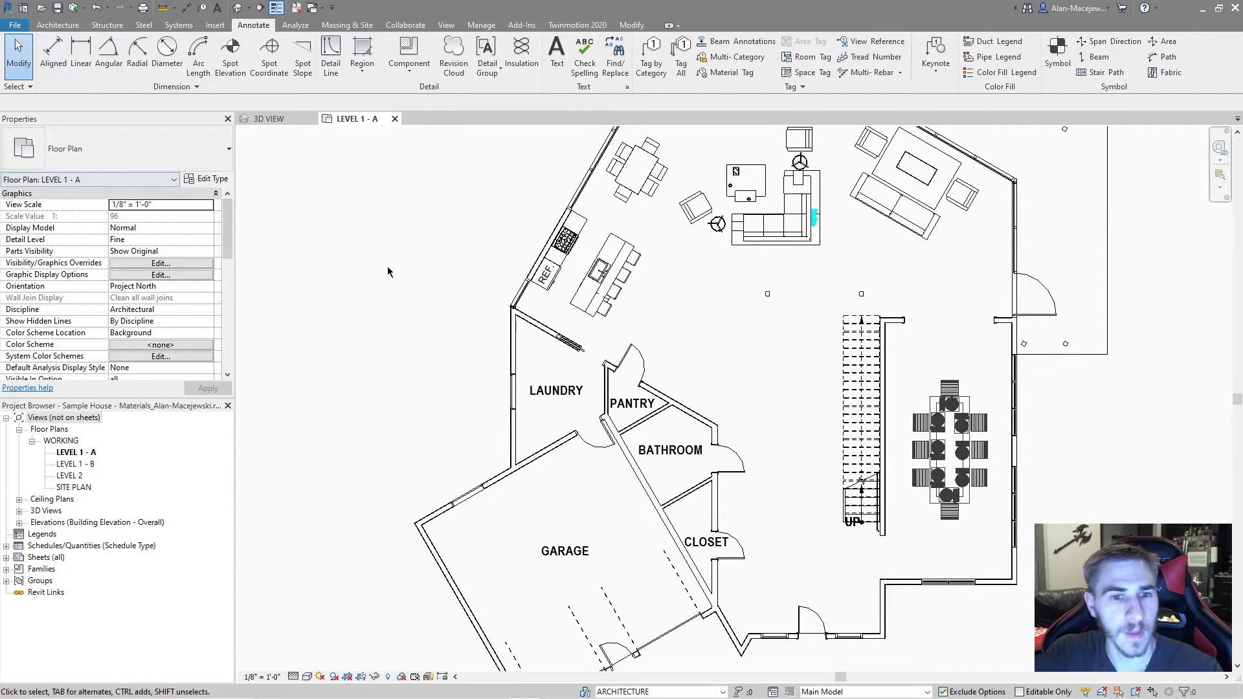
Step: Dismiss the save reminder and draw a short INT - C1 - 4 7/8" Partition wall overlapping the laundry's exterior wall
click(58, 25)
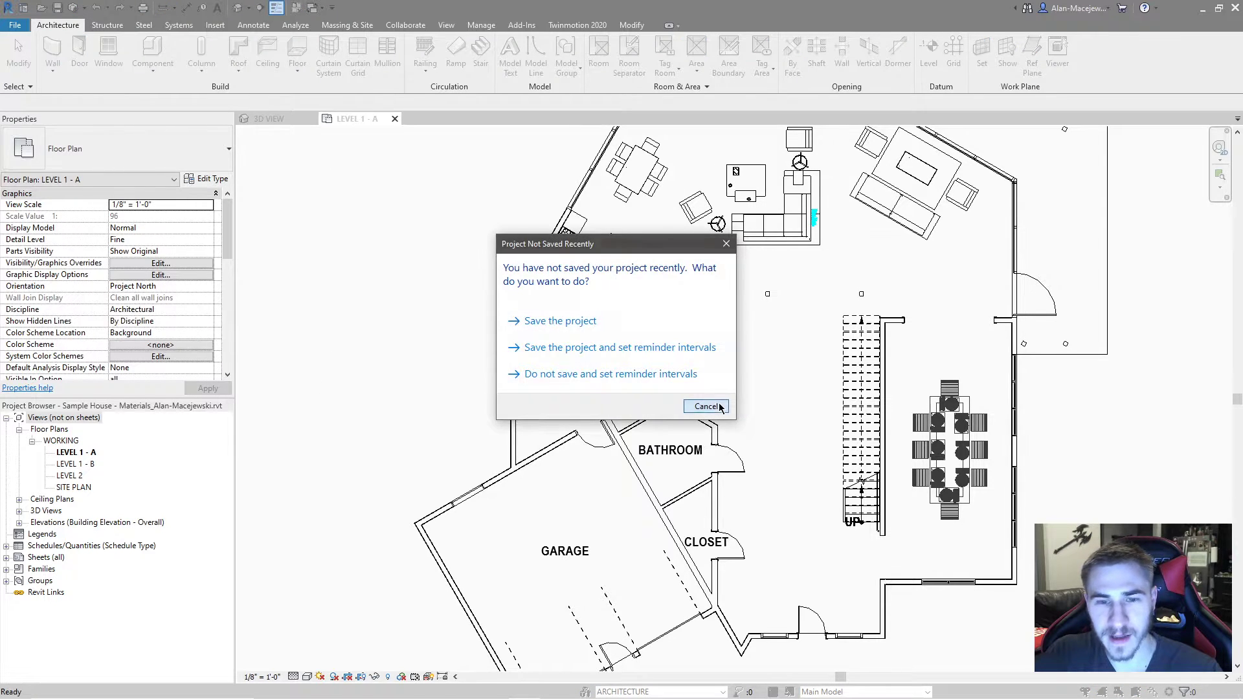
click(704, 407)
key(w)
key(a)
scroll(587, 350, up, 3)
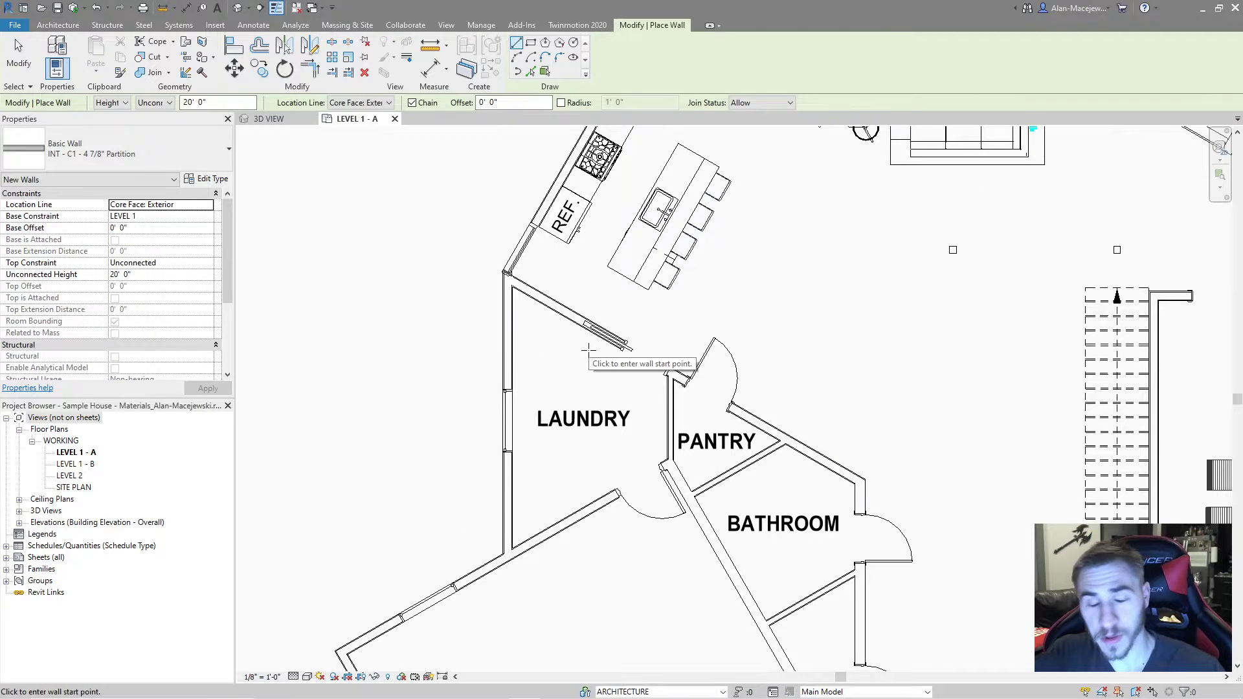
scroll(508, 330, up, 3)
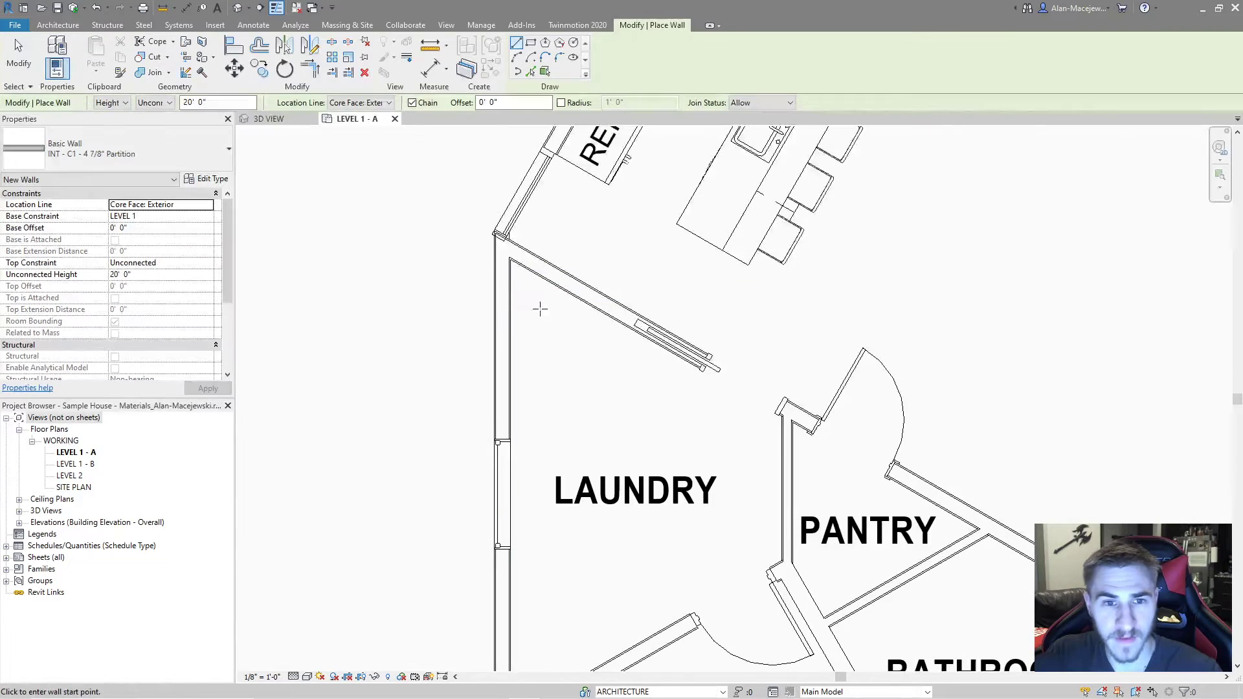
click(495, 272)
click(492, 372)
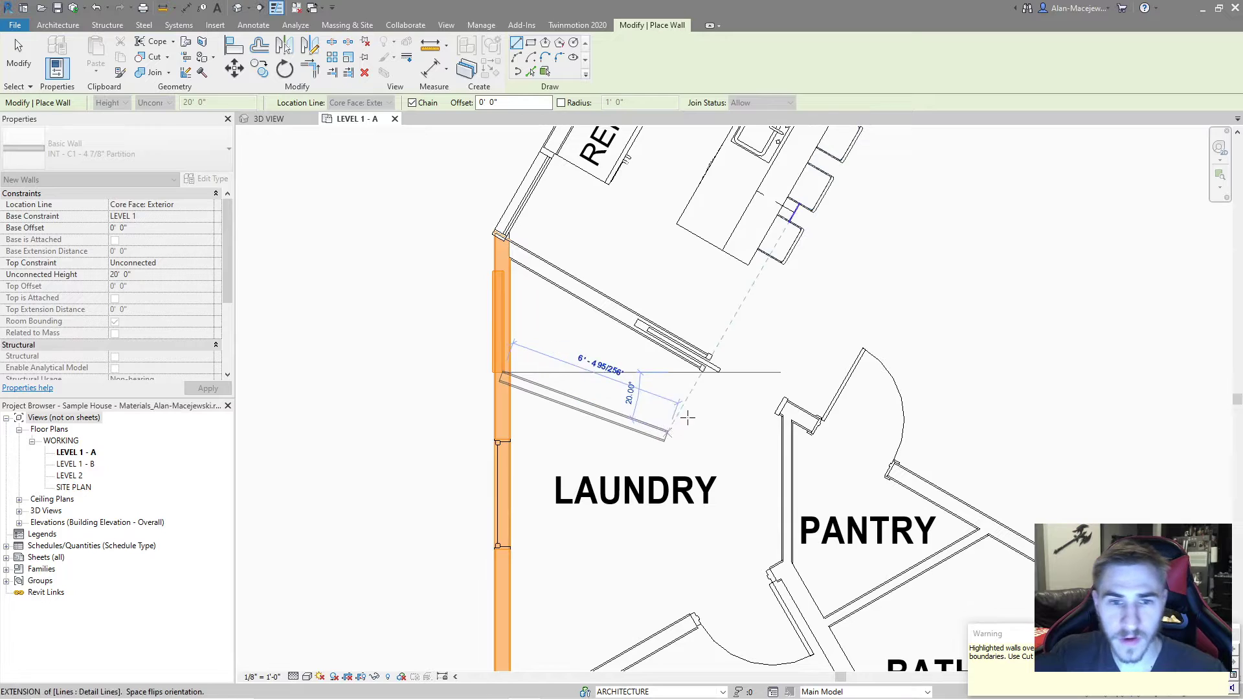
Step: Examine the alert highlight on the overlapping laundry walls, and end the wall command
scroll(547, 388, down, 3)
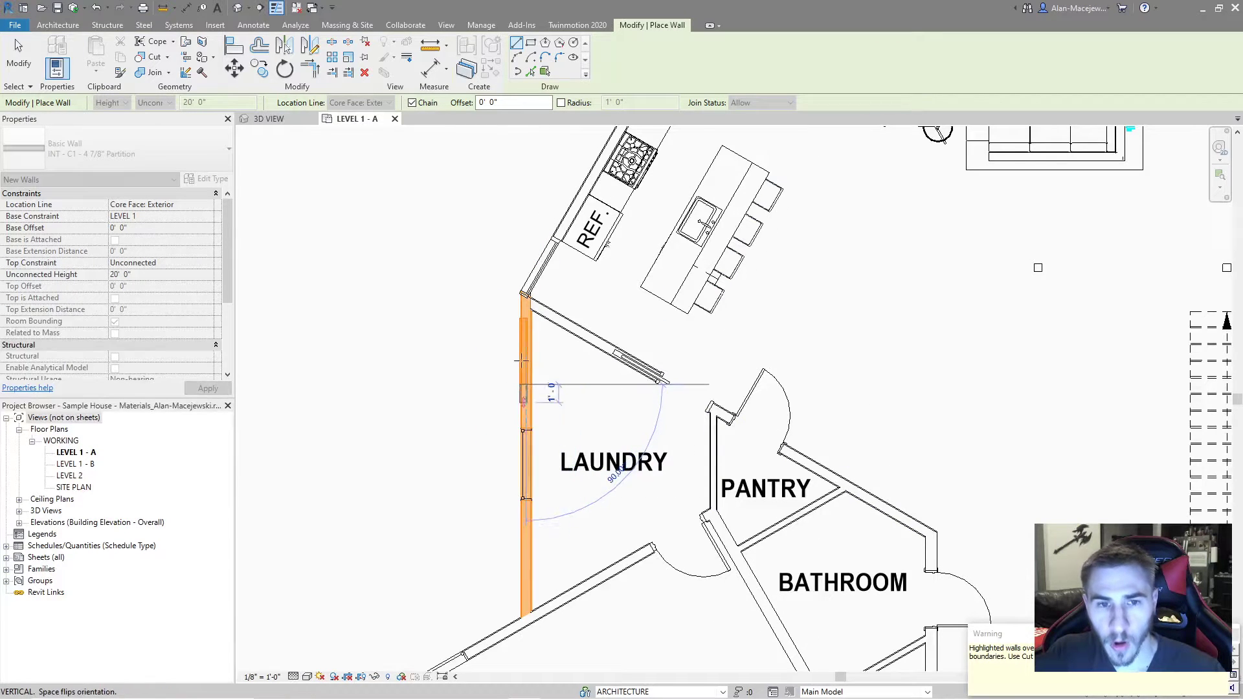
scroll(523, 322, up, 2)
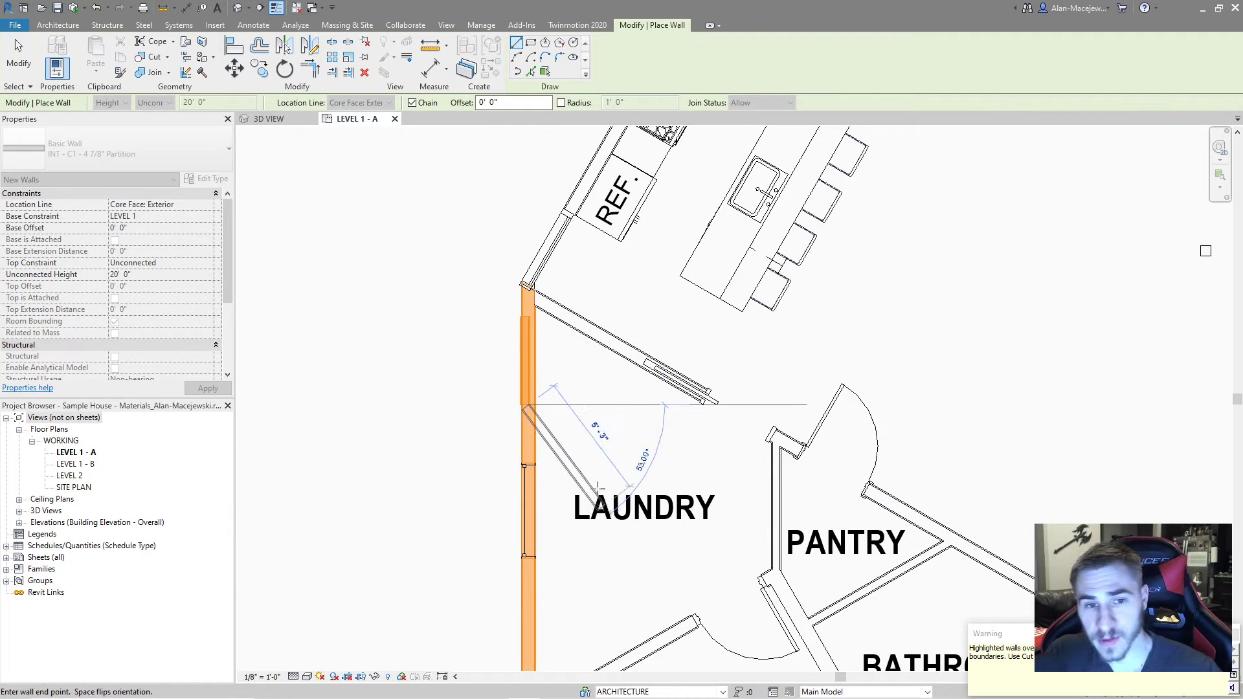
key(Escape)
scroll(568, 420, down, 2)
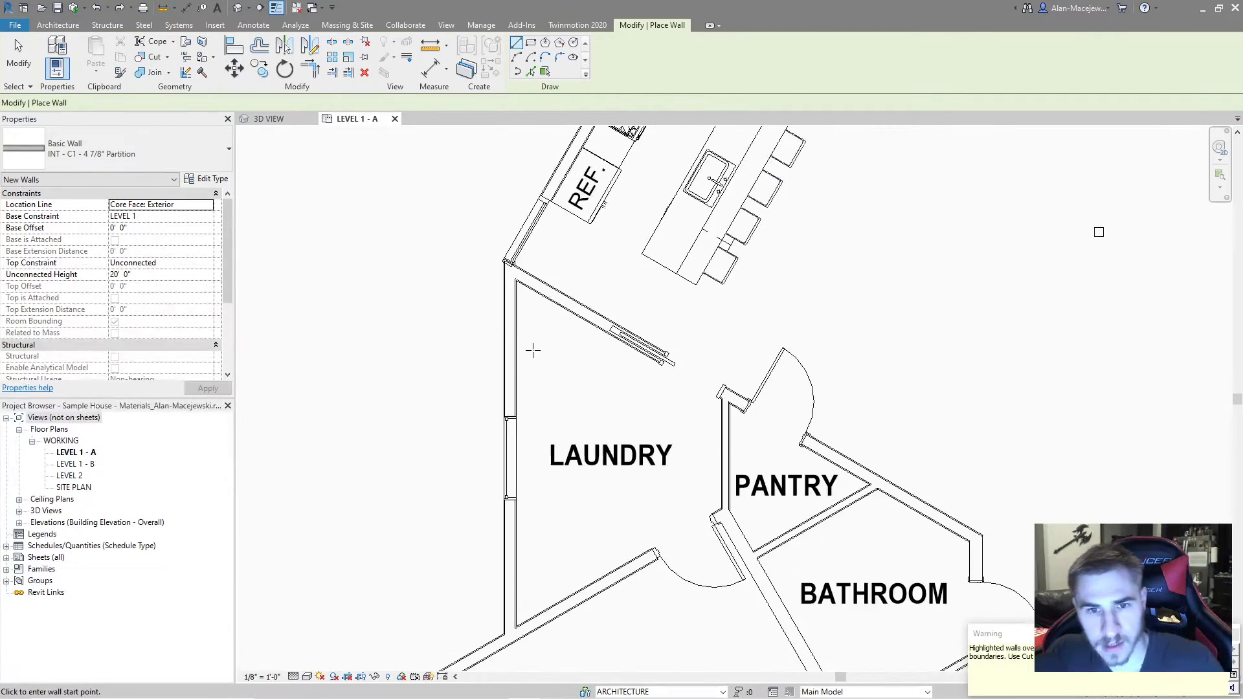
key(Escape)
scroll(591, 361, down, 1)
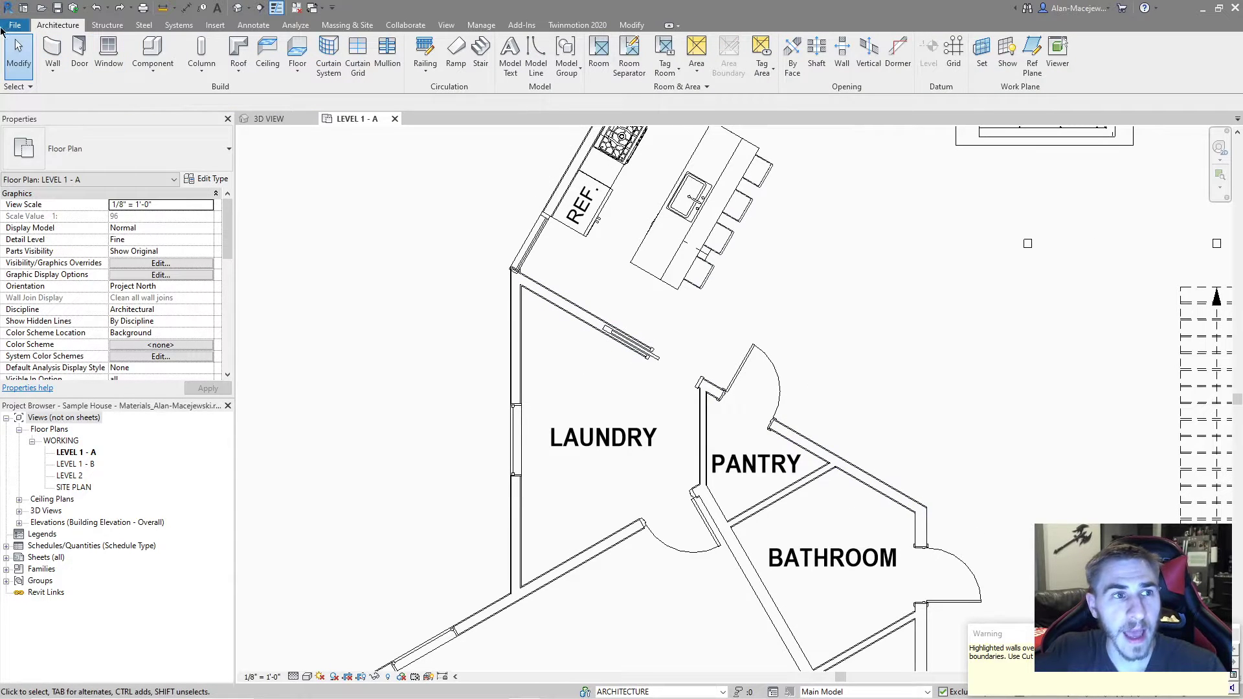
Step: Set the alert color to Red in the graphics options and apply the change
click(14, 25)
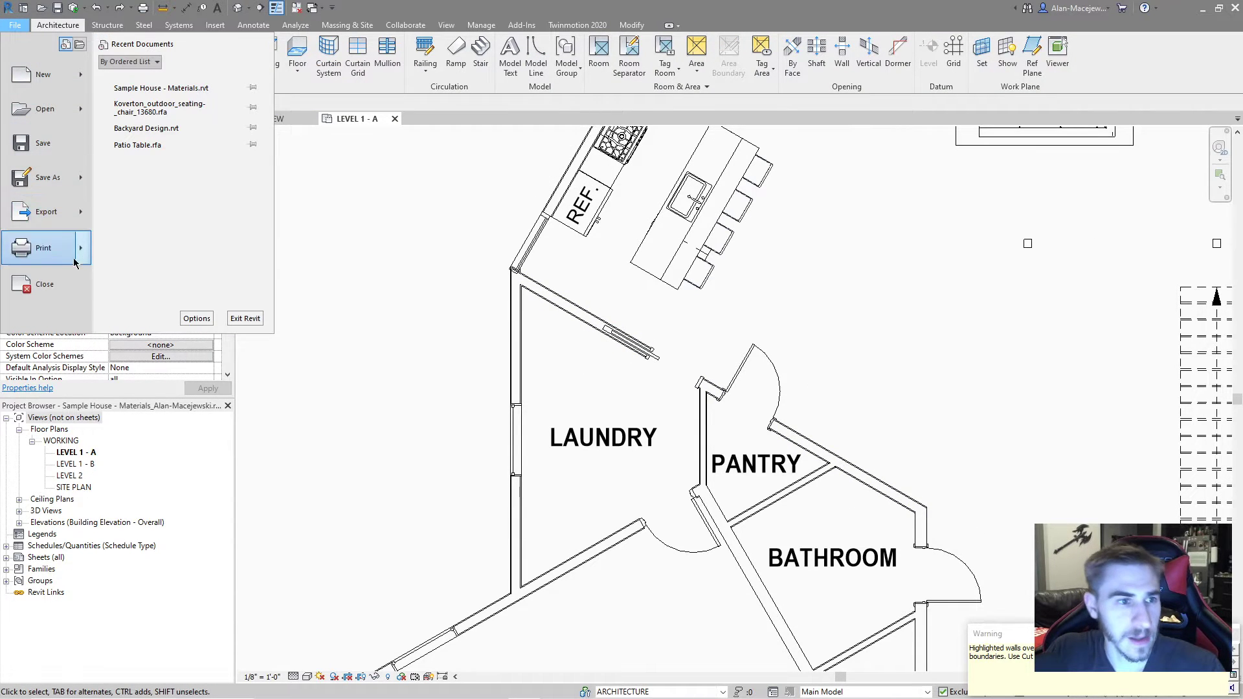
click(180, 317)
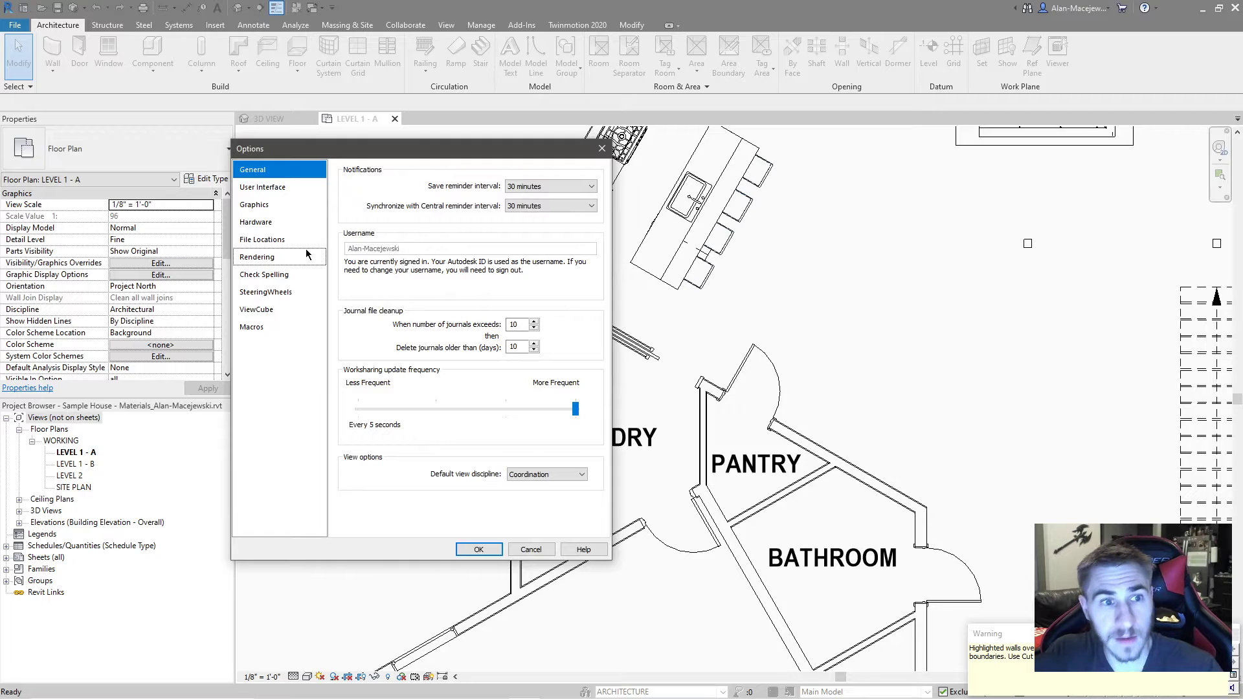
click(277, 186)
click(292, 205)
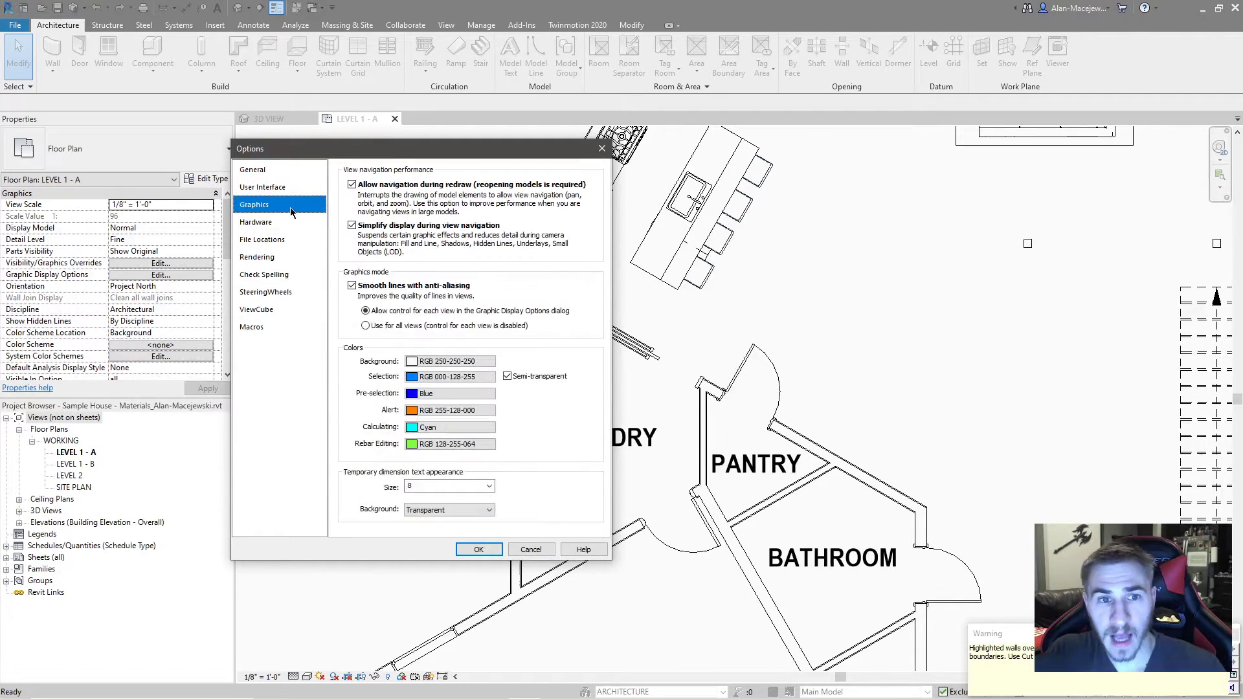
click(475, 412)
click(287, 276)
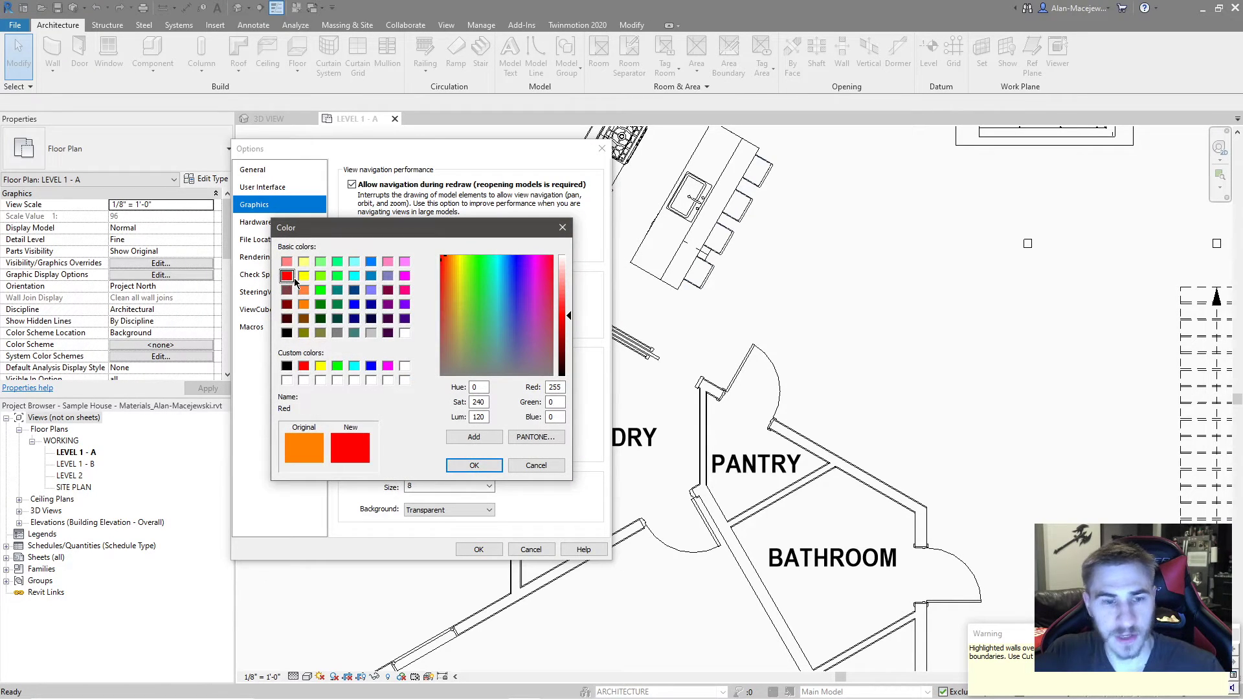
click(470, 466)
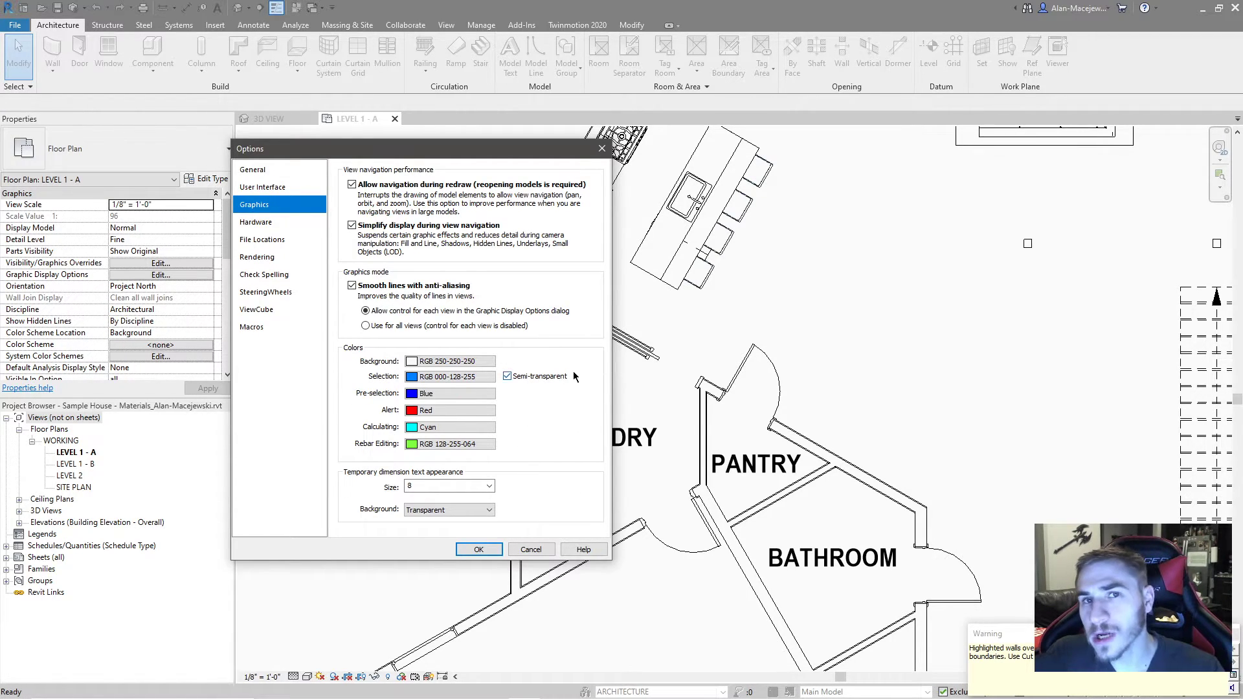
click(479, 549)
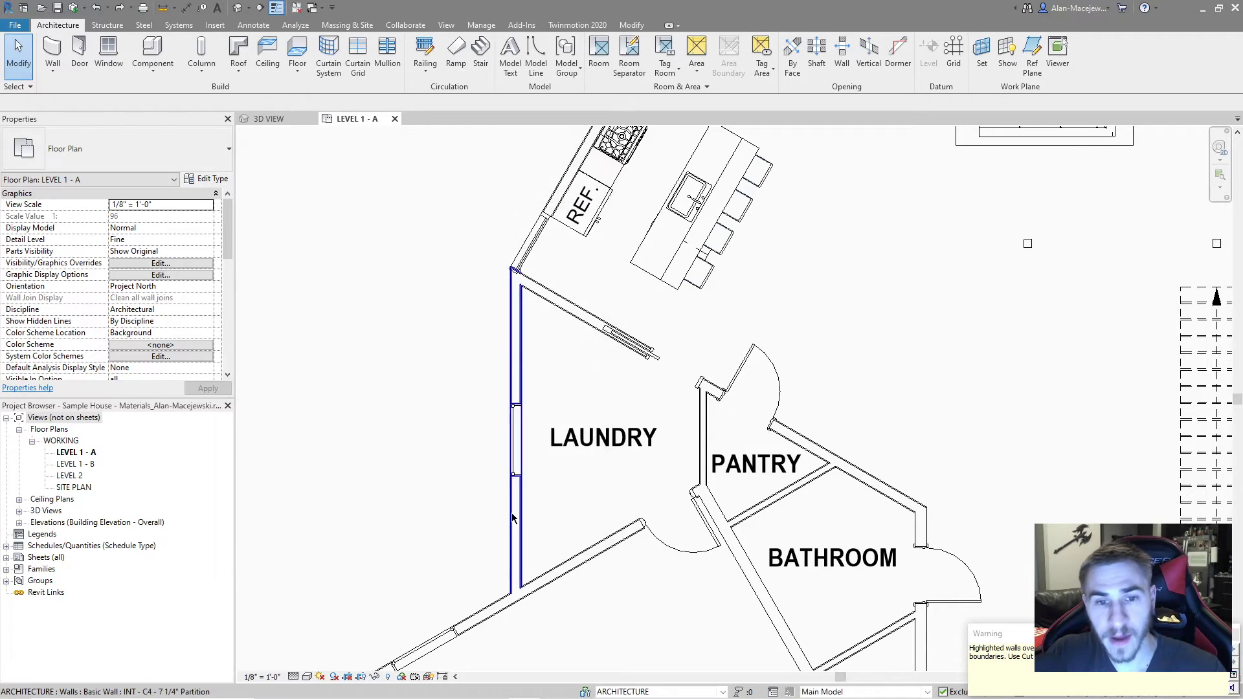
Step: Try to draw a short INT - C1 - 4 7/8" Partition wall at a slight angle across the laundry's exterior wall
click(53, 52)
click(511, 287)
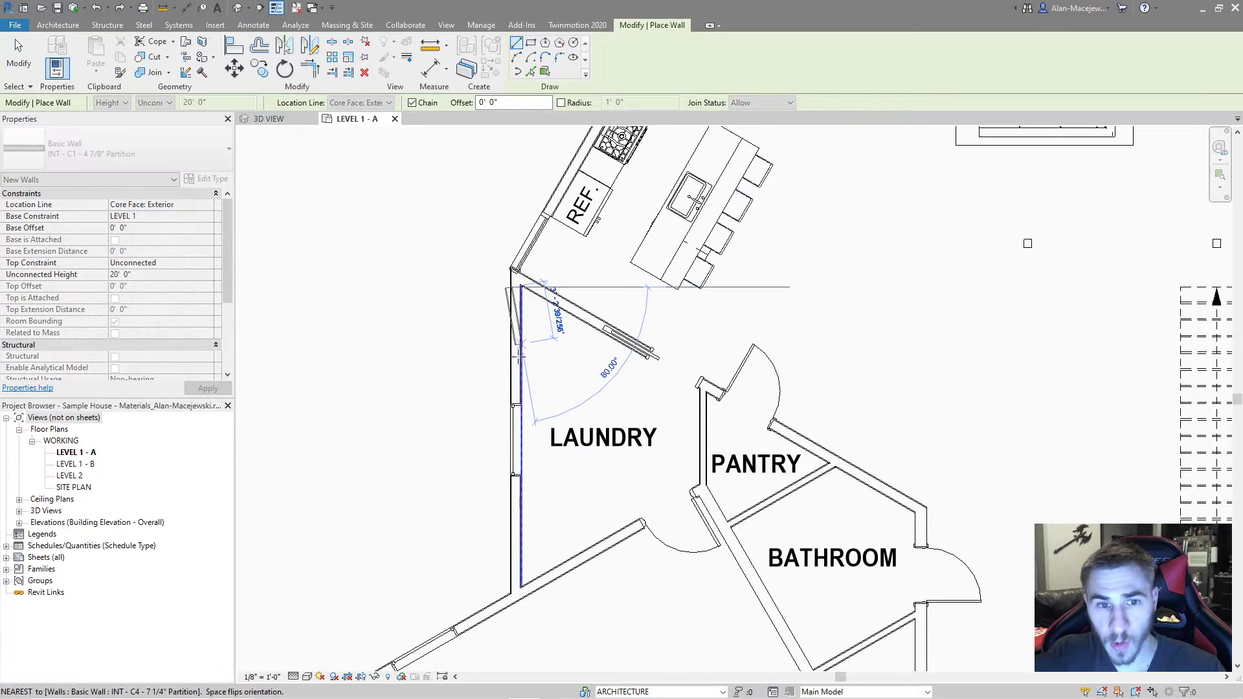
click(520, 389)
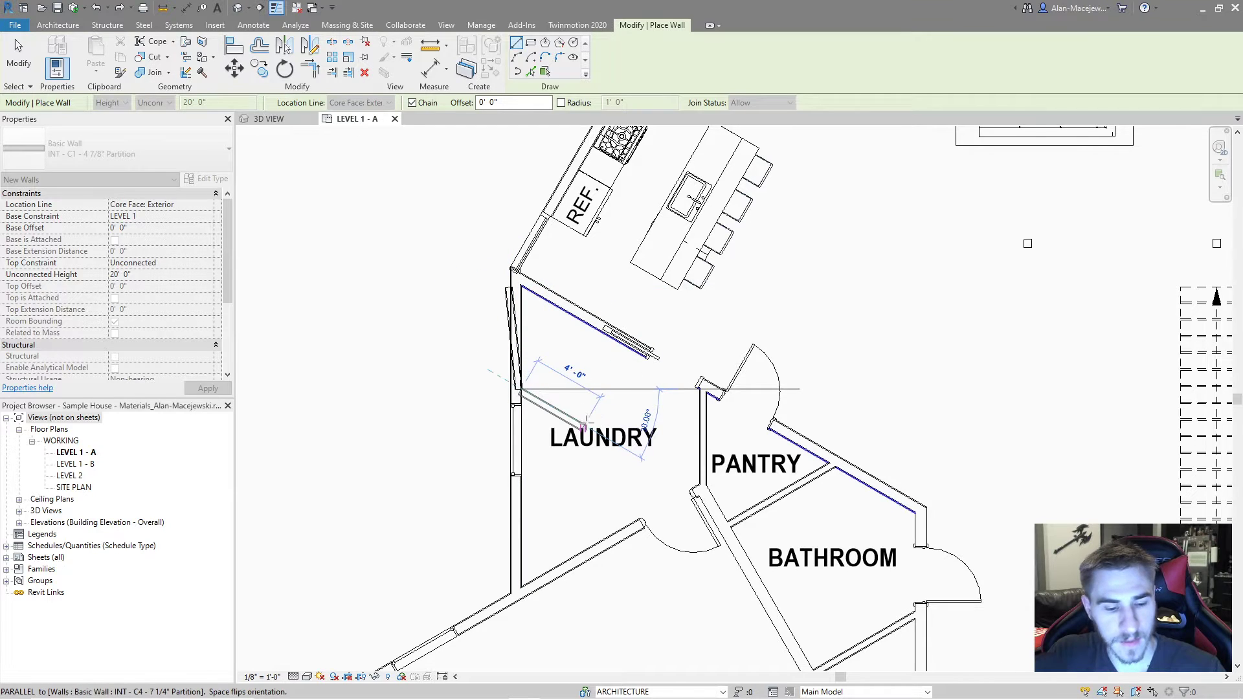
key(Escape)
Step: Draw a short INT - C1 - 4 7/8" Partition wall within the laundry's exterior wall and examine the alert highlight on both walls
scroll(519, 358, up, 2)
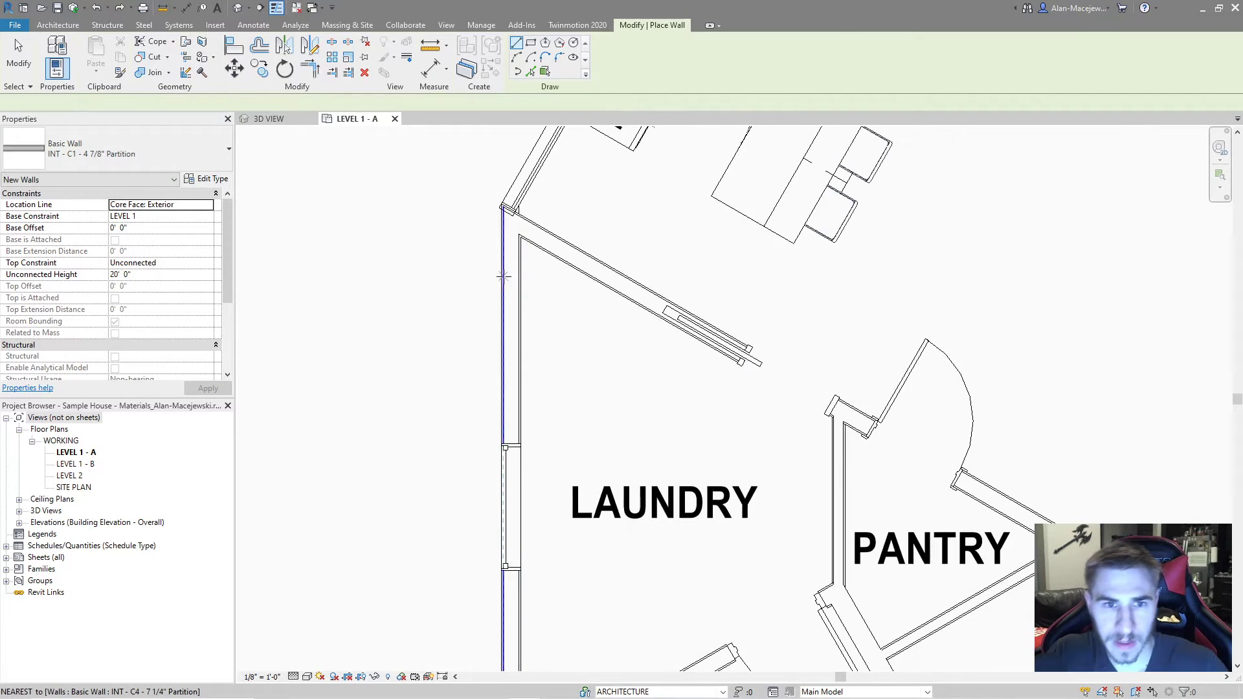
click(516, 295)
click(518, 412)
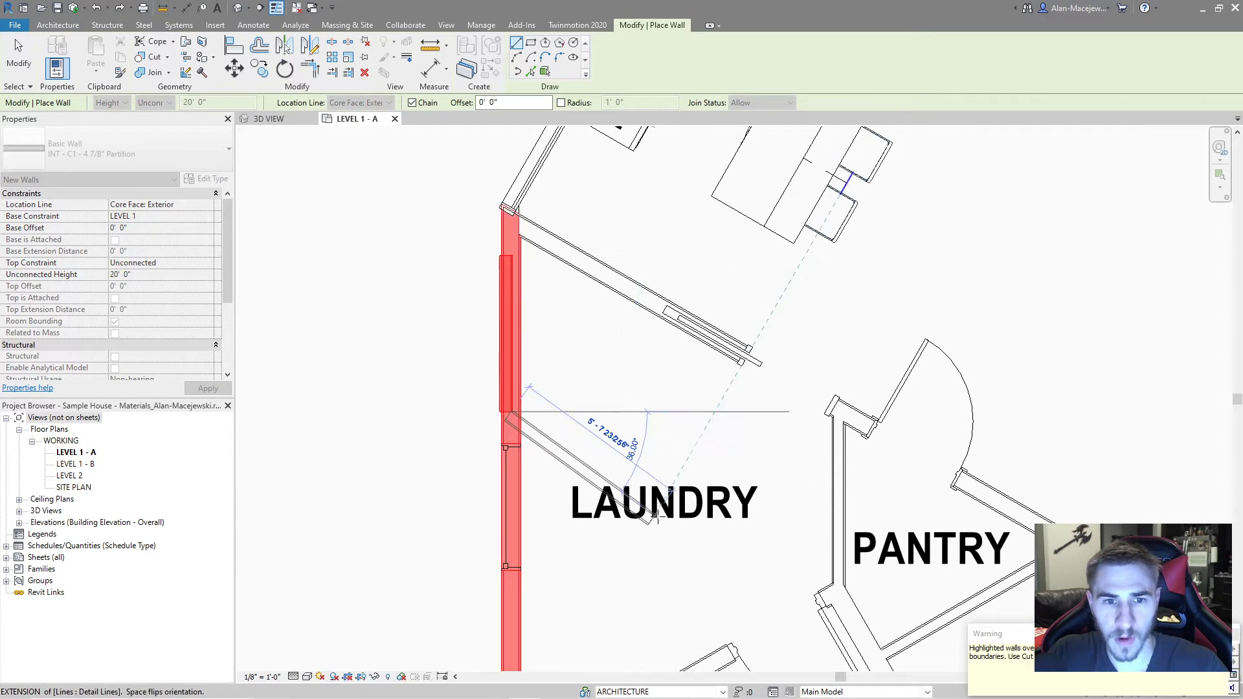
scroll(521, 361, down, 1)
scroll(480, 364, down, 1)
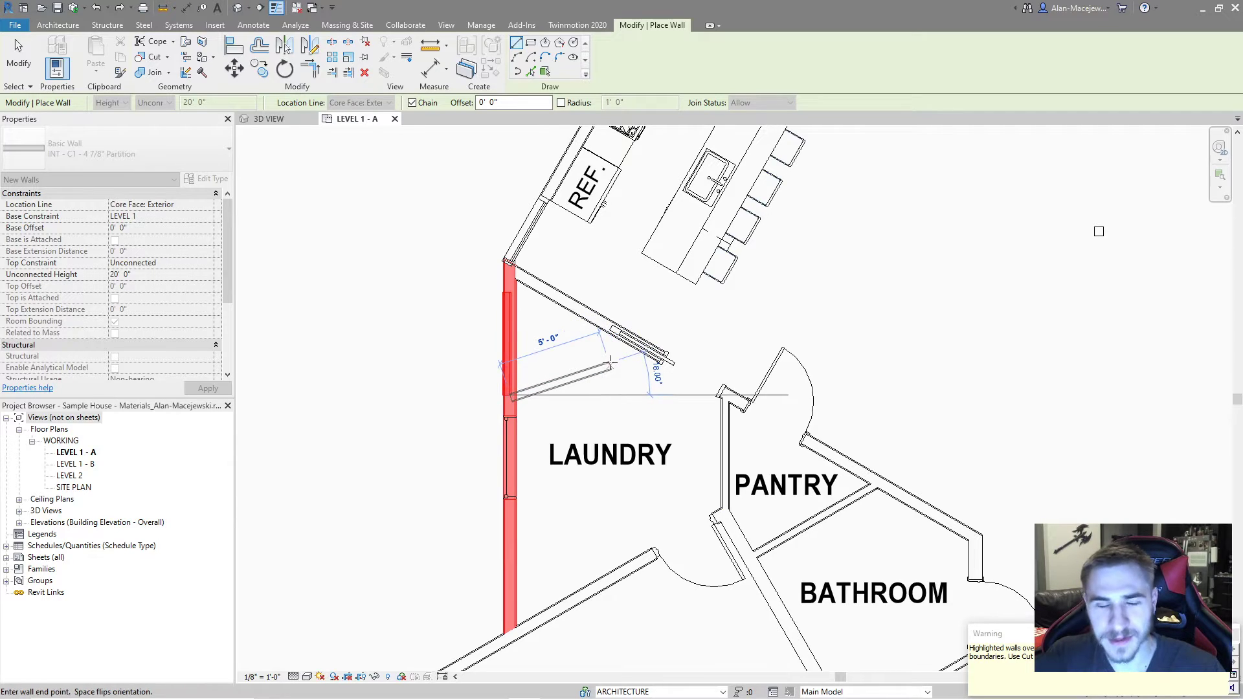
scroll(574, 329, down, 1)
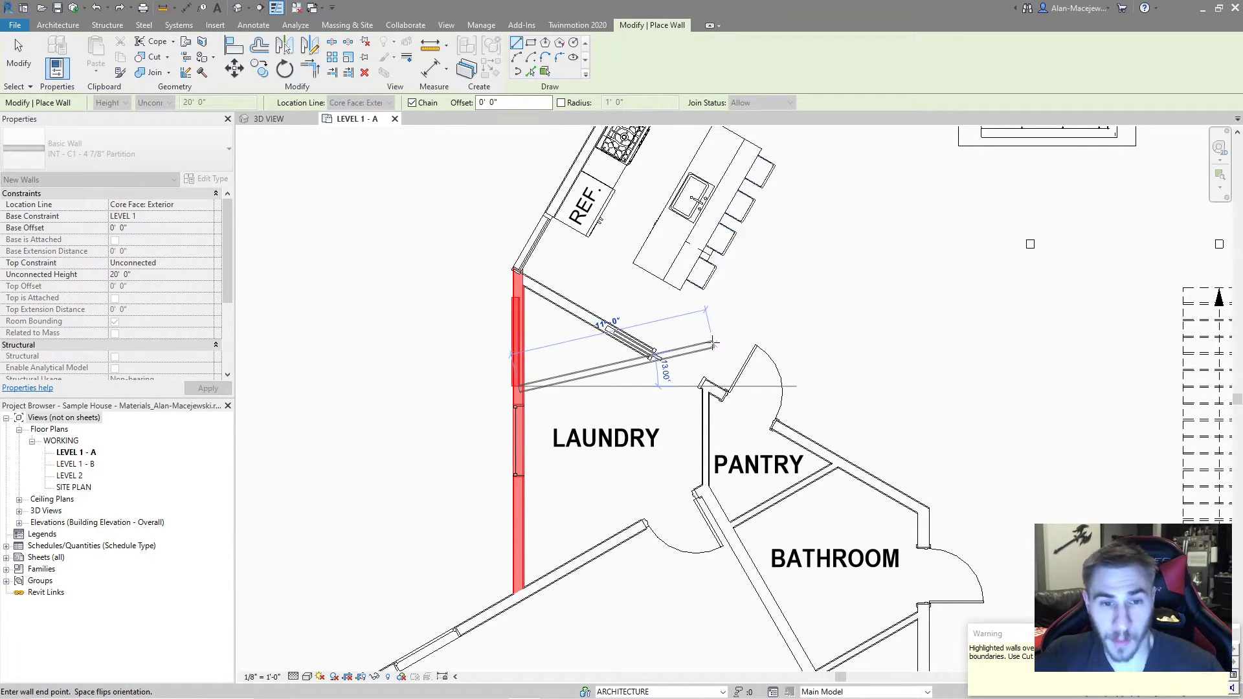
Step: End the wall command and undo the short wall overlapping the laundry's exterior wall
key(Escape)
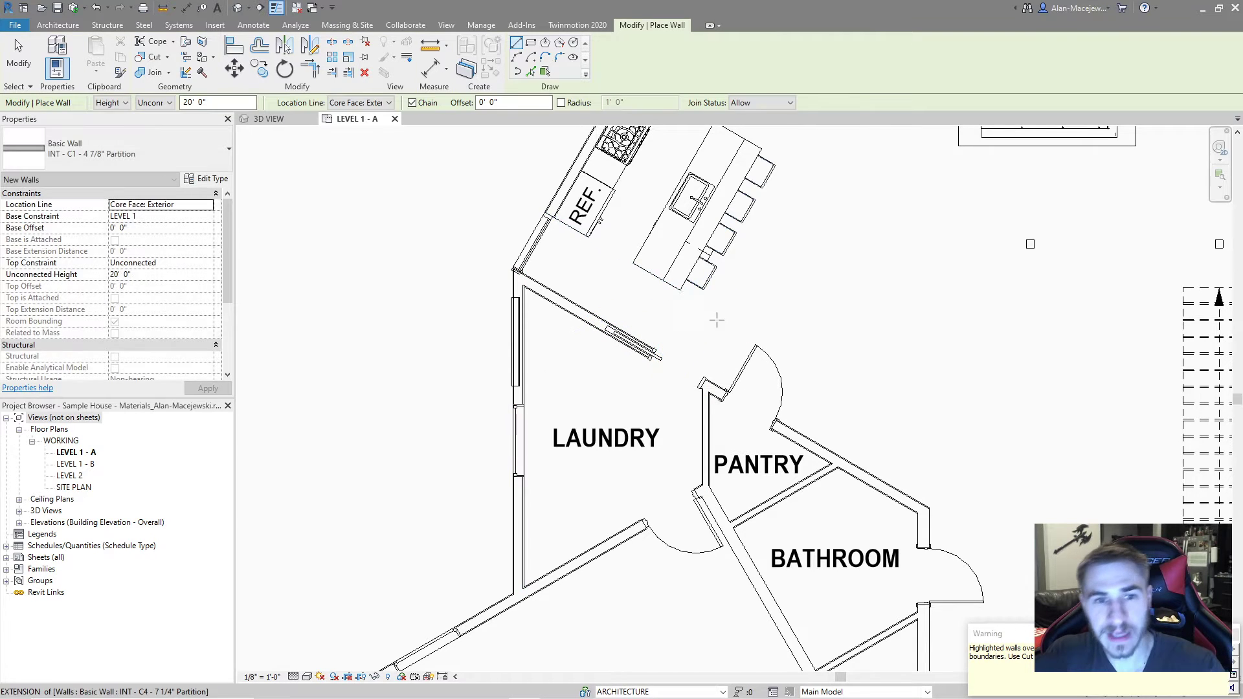
key(Escape)
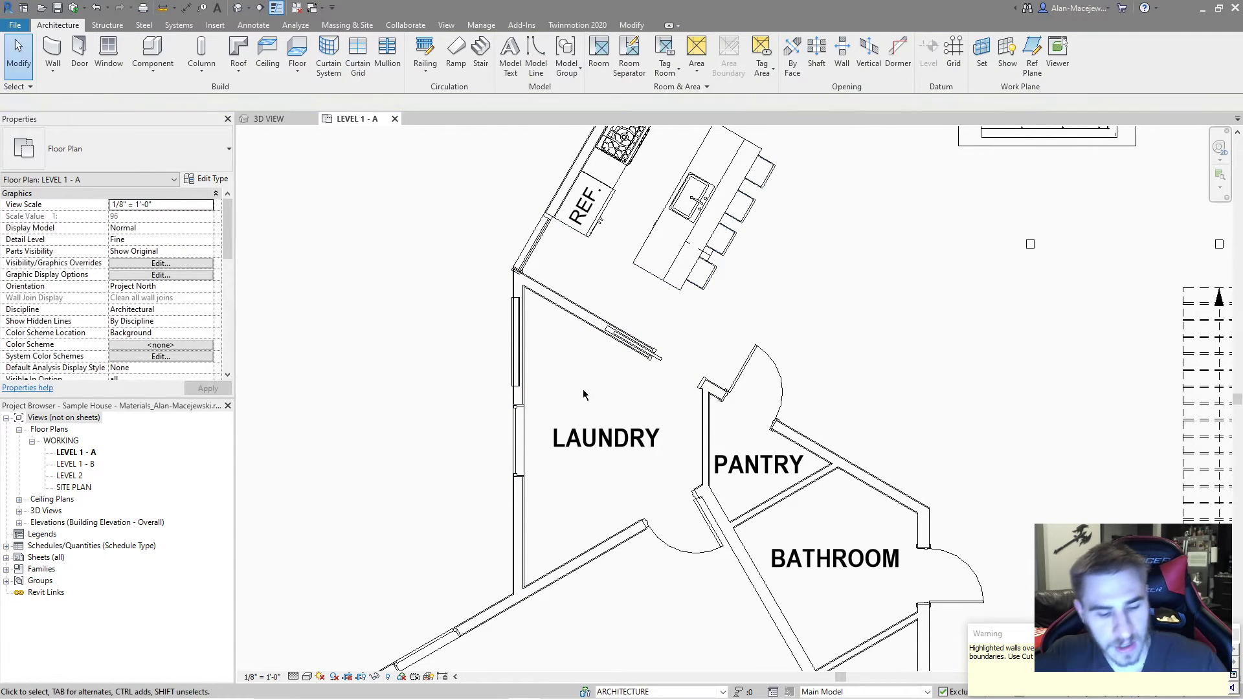
scroll(580, 387, up, 2)
scroll(568, 413, down, 2)
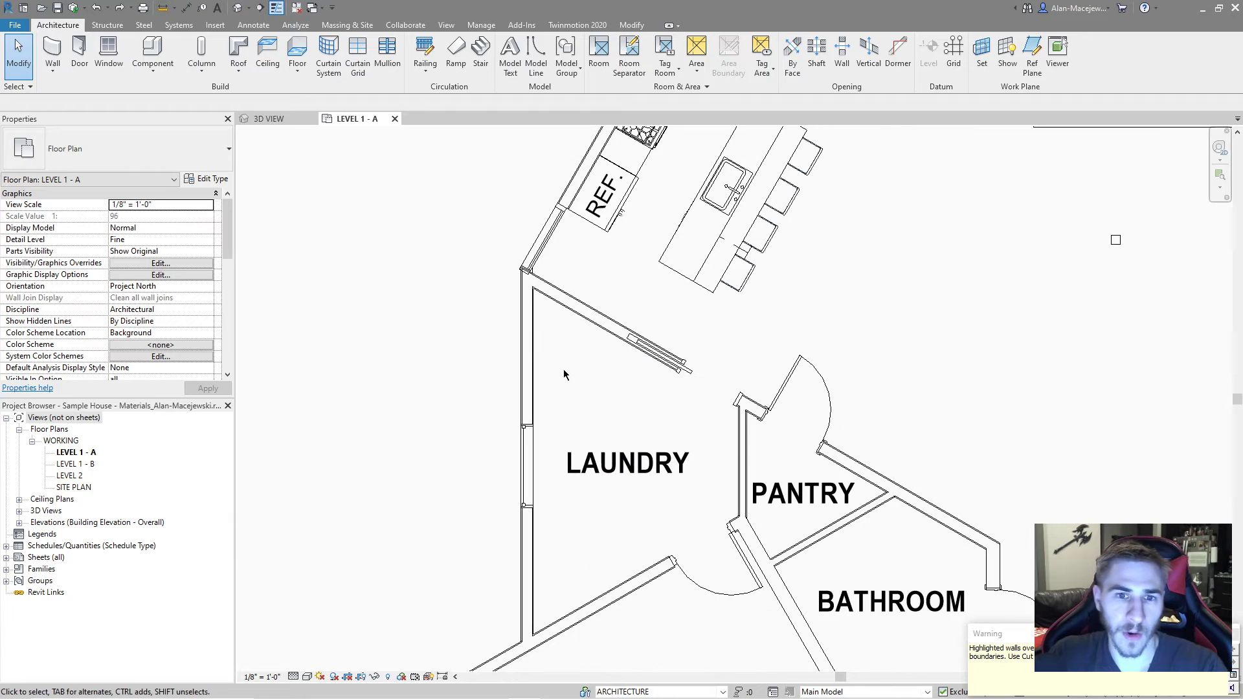
scroll(422, 359, down, 2)
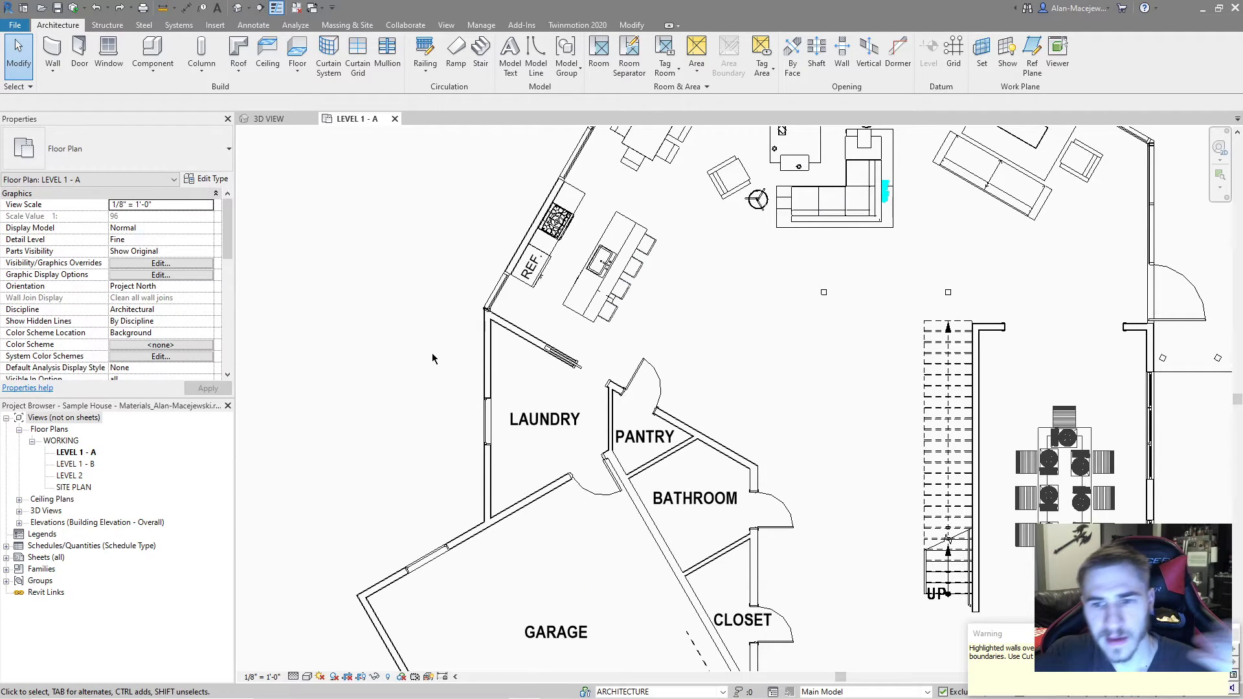
scroll(476, 340, down, 1)
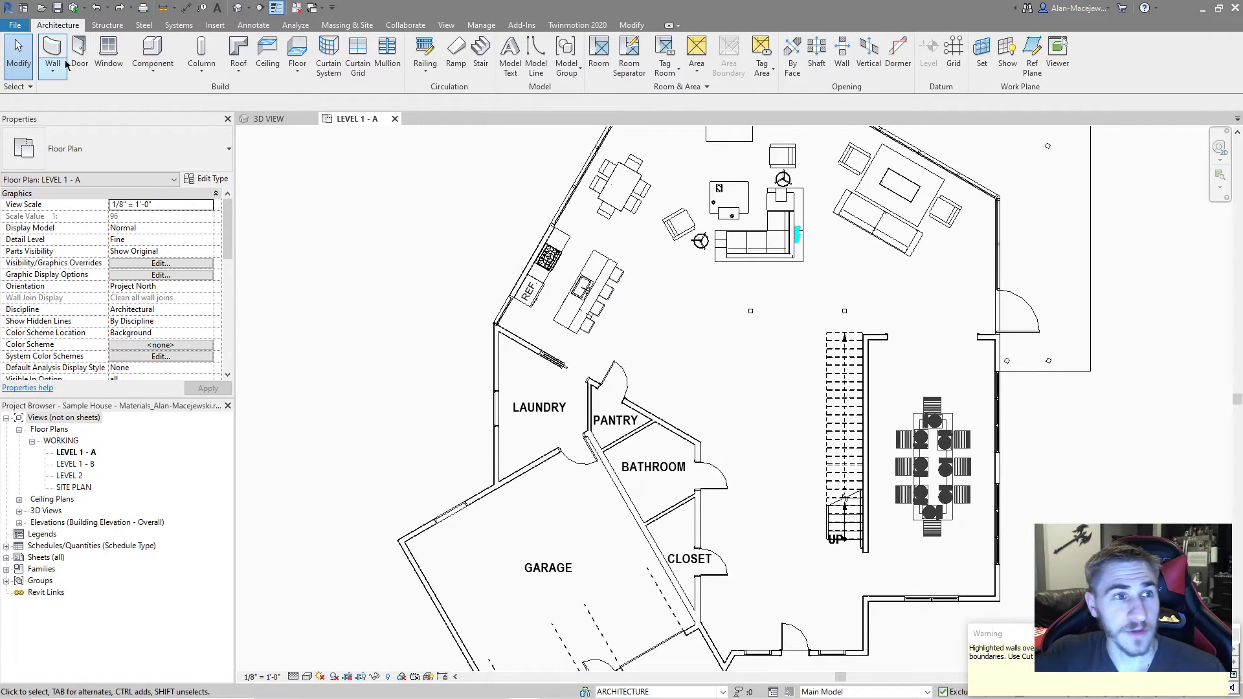
Step: Turn off semi-transparent selection in the graphics options, and check the highlight by selecting the two-window INT - C4 - 7 1/4" Partition wall in the 3D view
click(15, 24)
click(197, 317)
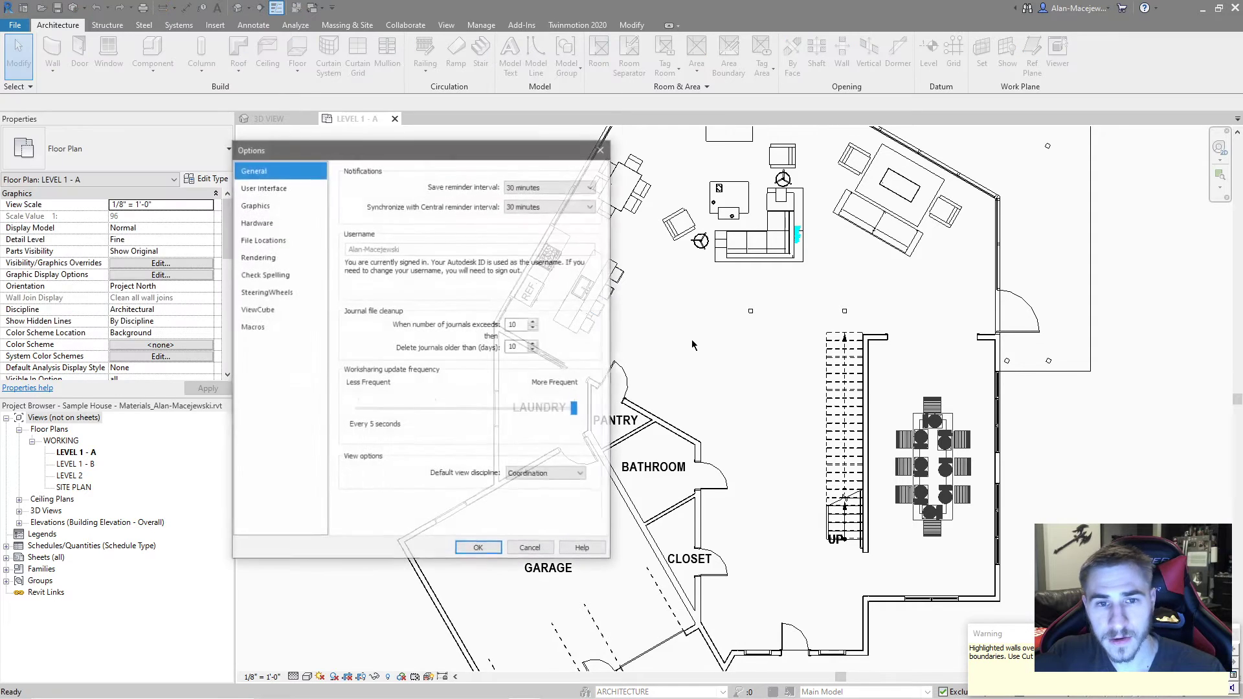
click(278, 187)
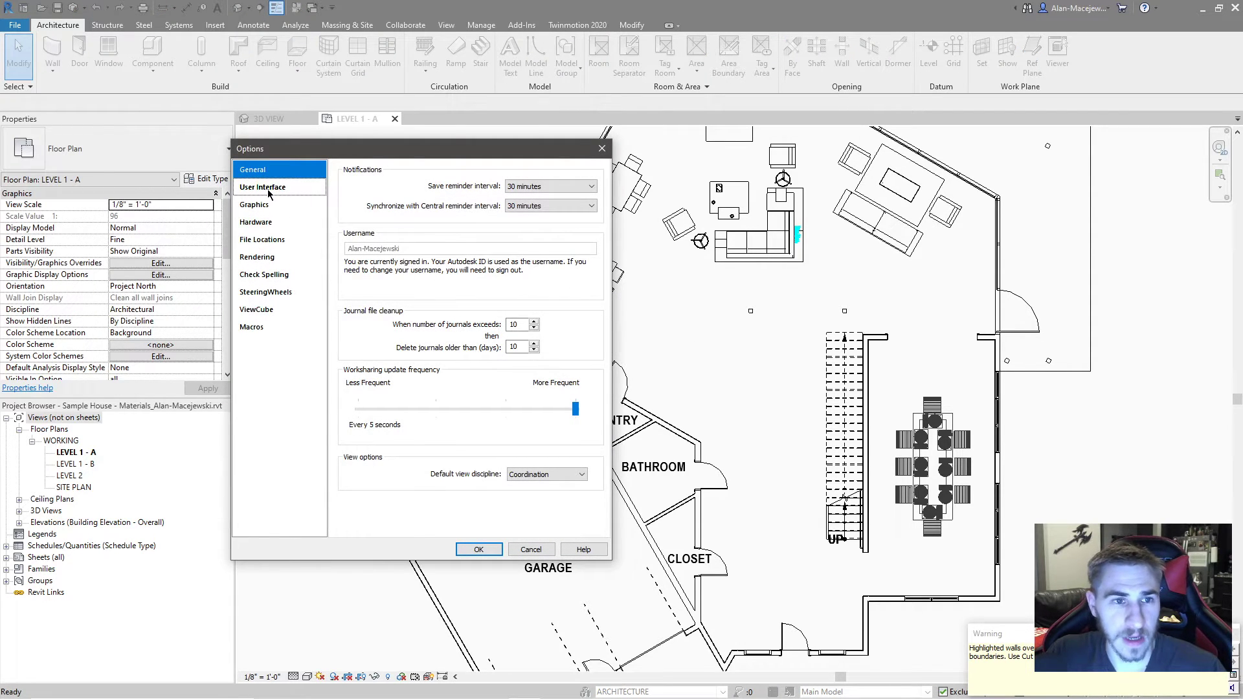
click(278, 205)
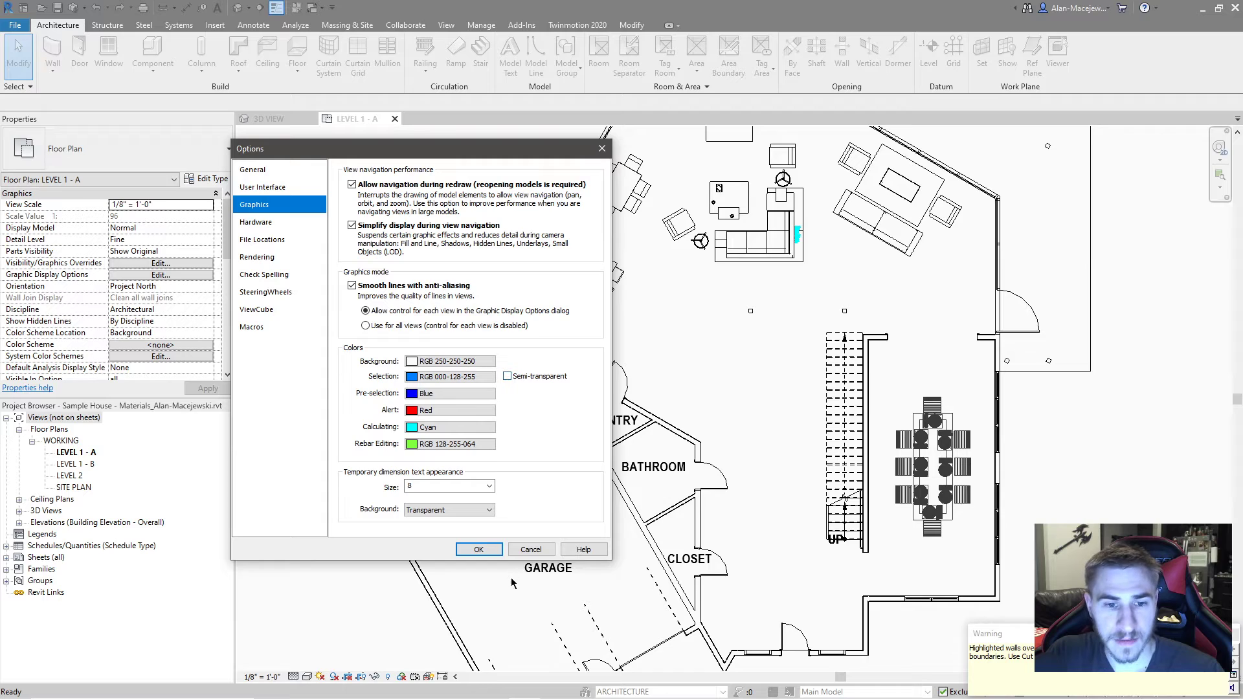
click(479, 549)
key(ctrl+Tab)
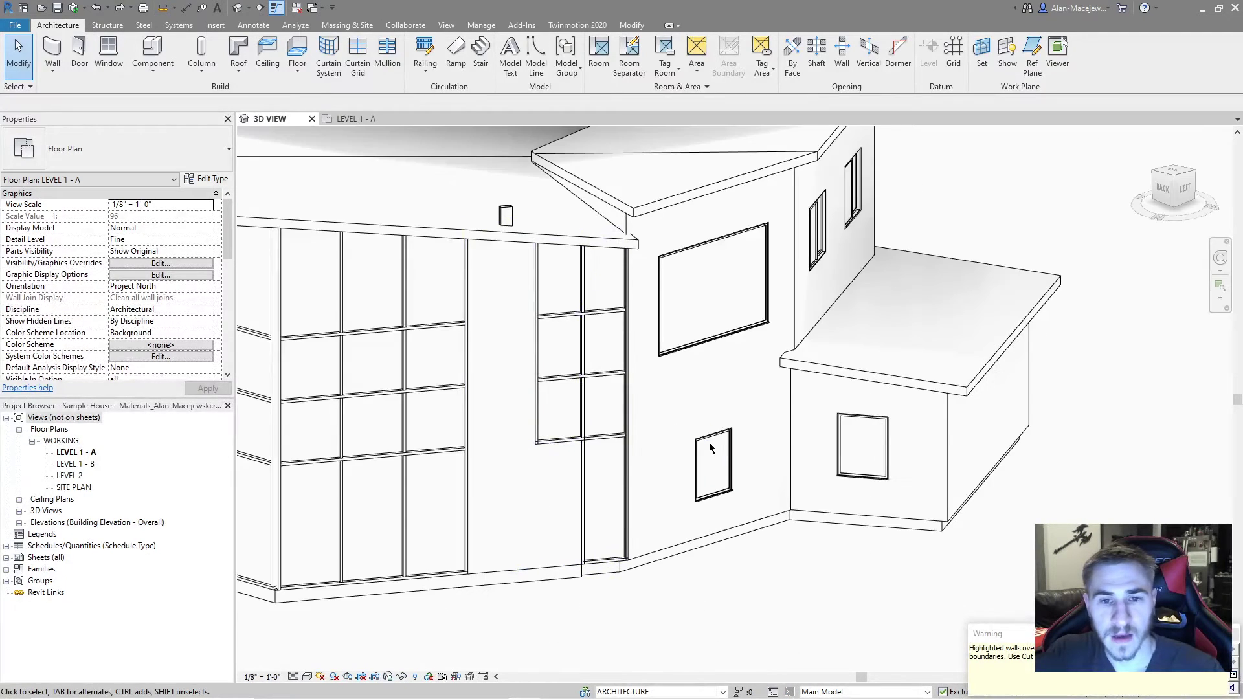
click(793, 427)
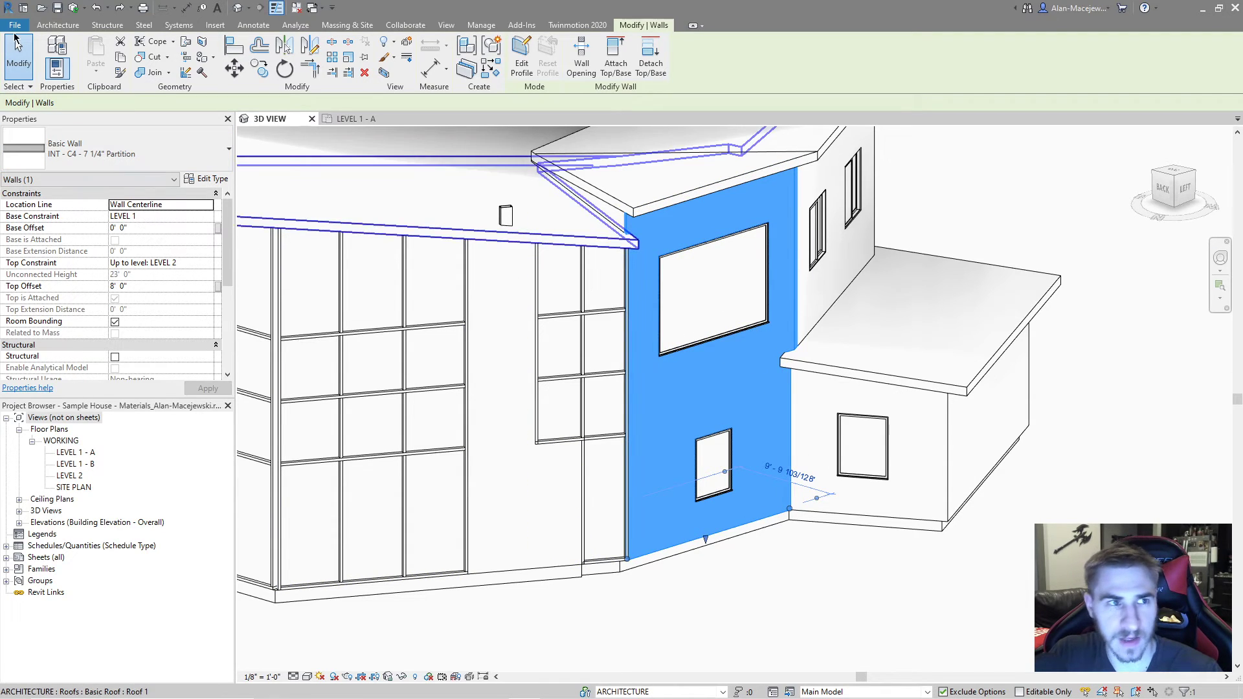
Step: Turn semi-transparent selection back on in the graphics options and apply it to the selected wall's highlight
click(15, 24)
click(279, 344)
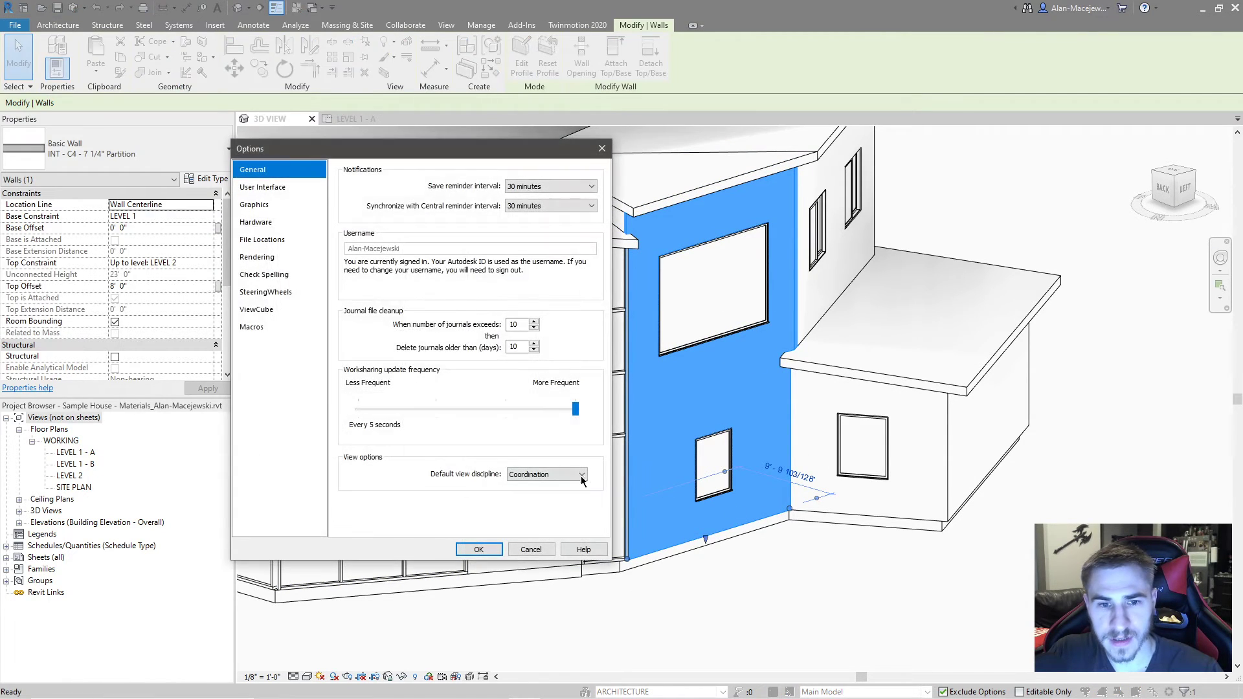
click(294, 202)
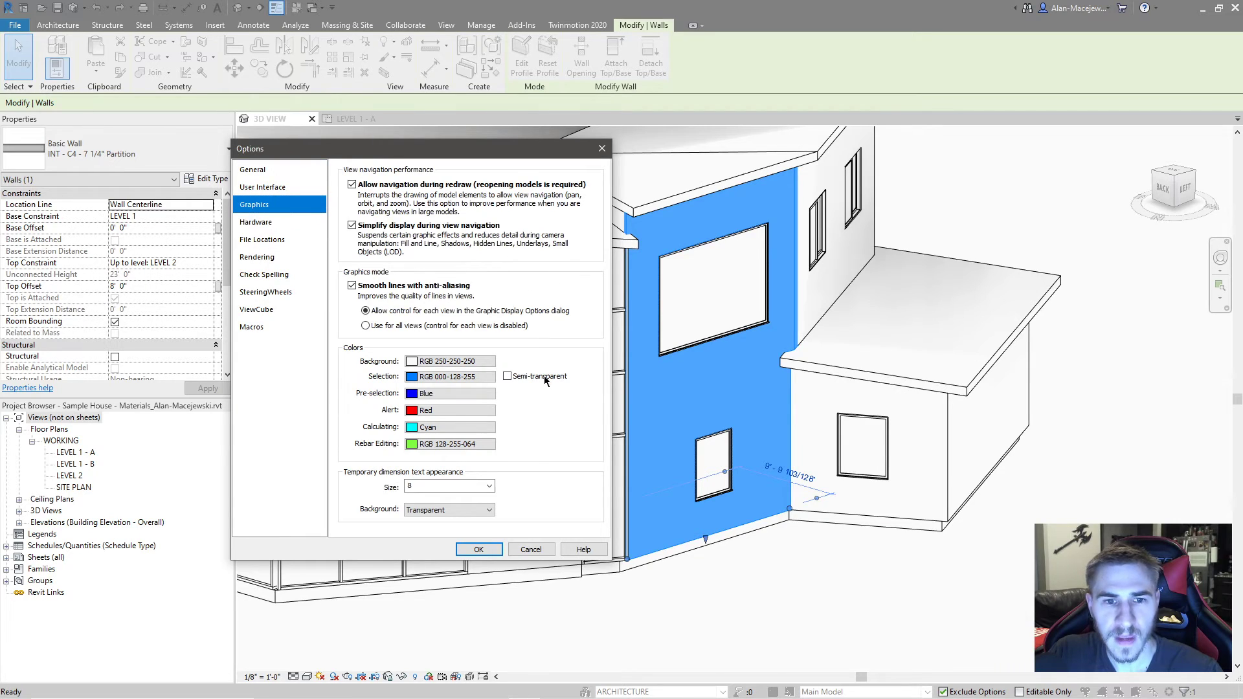
click(480, 549)
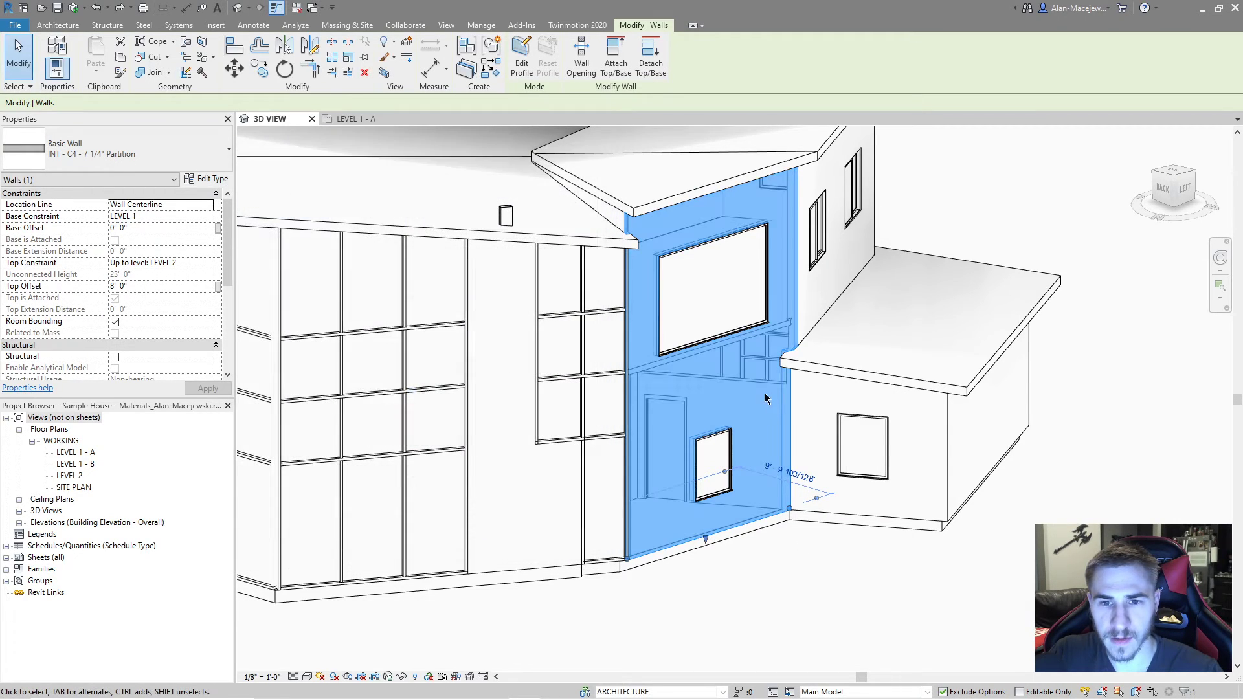